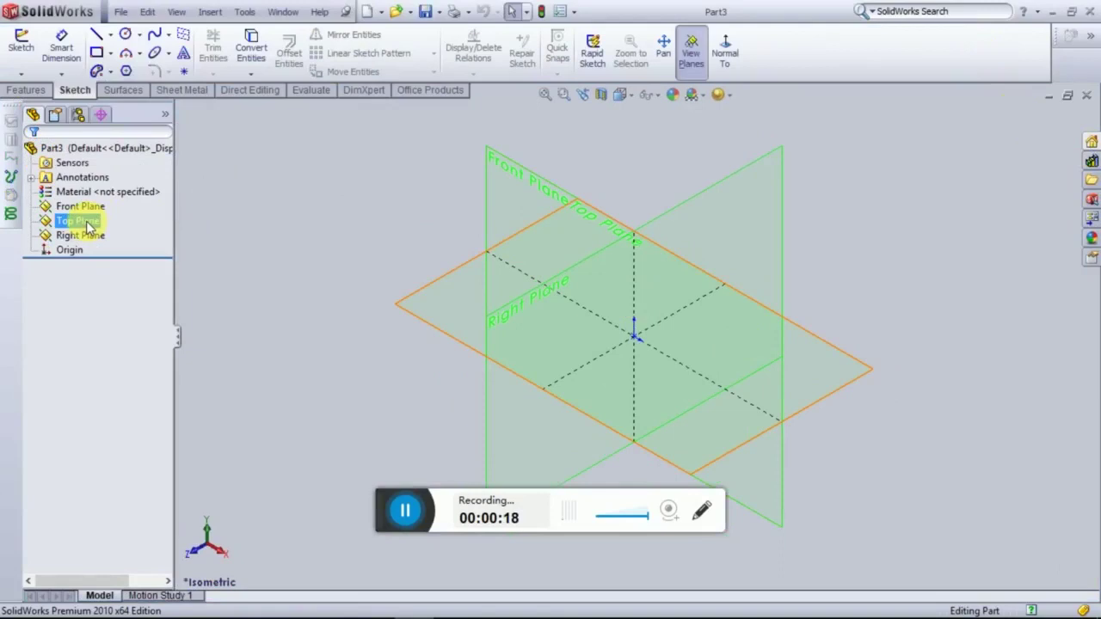
{"action": "left_click", "coordinate": [94, 207]}
{"action": "key", "text": "Escape"}
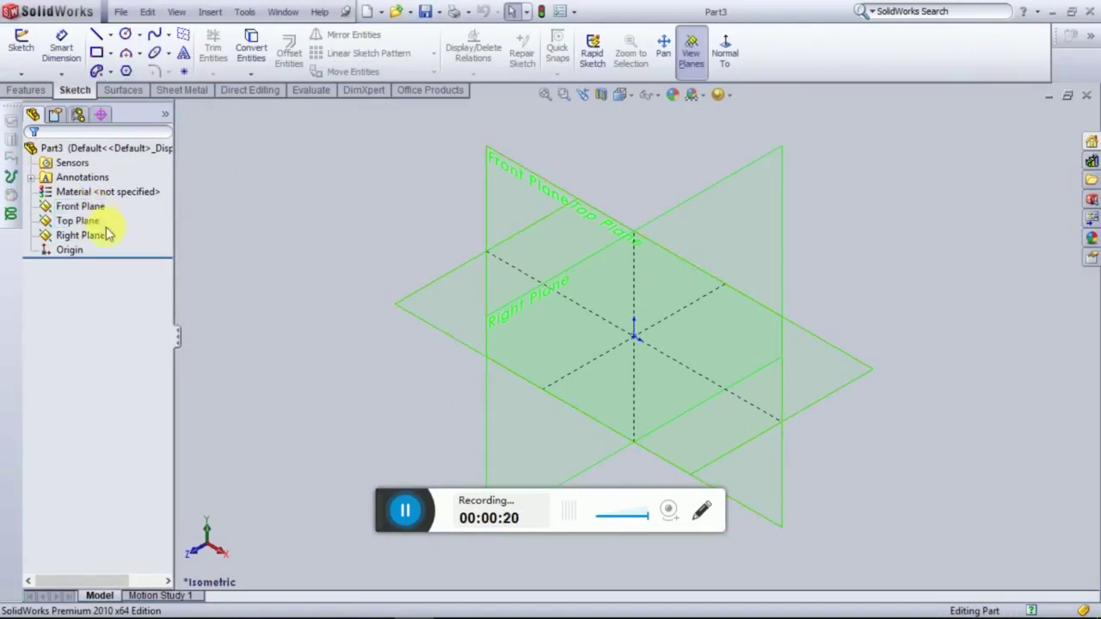
{"action": "left_click", "coordinate": [71, 250]}
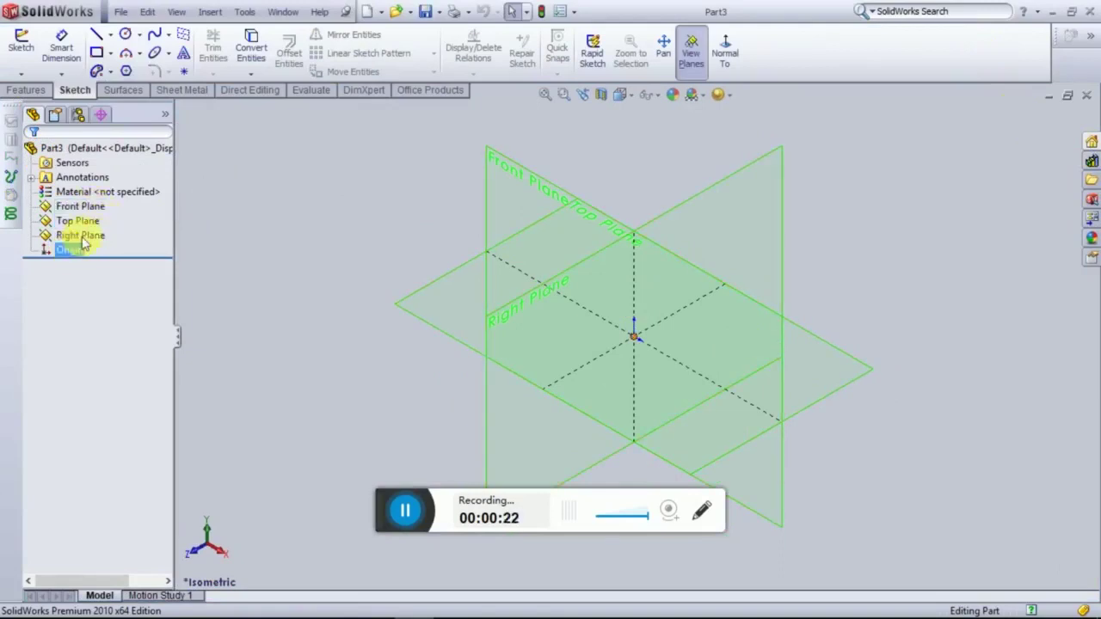
View the Top Plane face-on and sketch a horizontal centerline about 50 mm long on it, above and left of the origin
{"action": "left_click", "coordinate": [84, 226]}
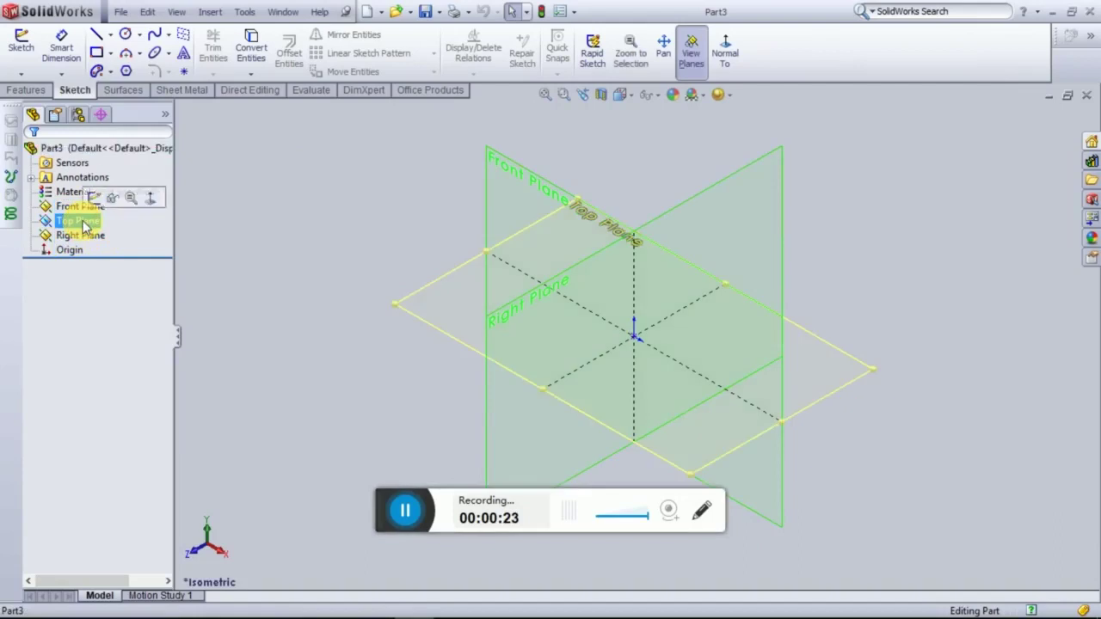
{"action": "left_click", "coordinate": [727, 50]}
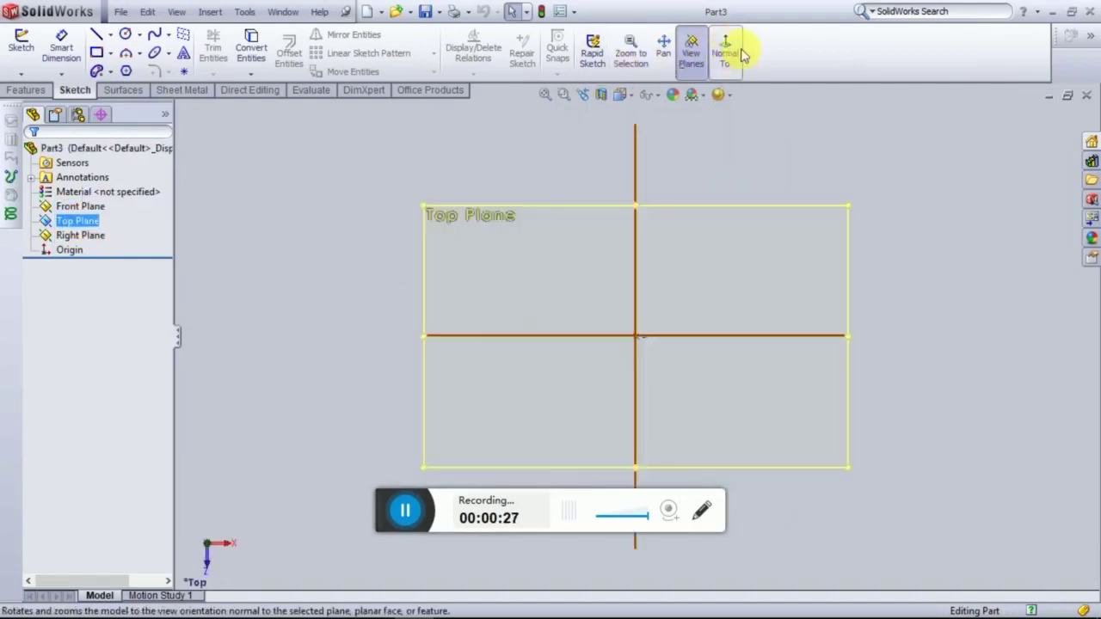
{"action": "left_click", "coordinate": [110, 37]}
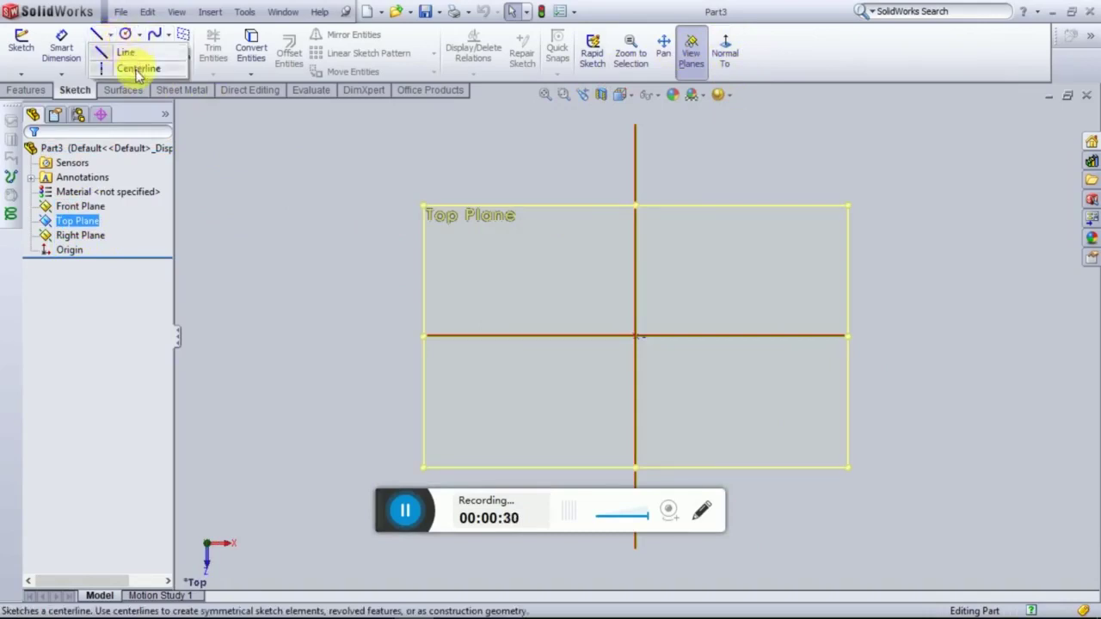
{"action": "left_click", "coordinate": [138, 70]}
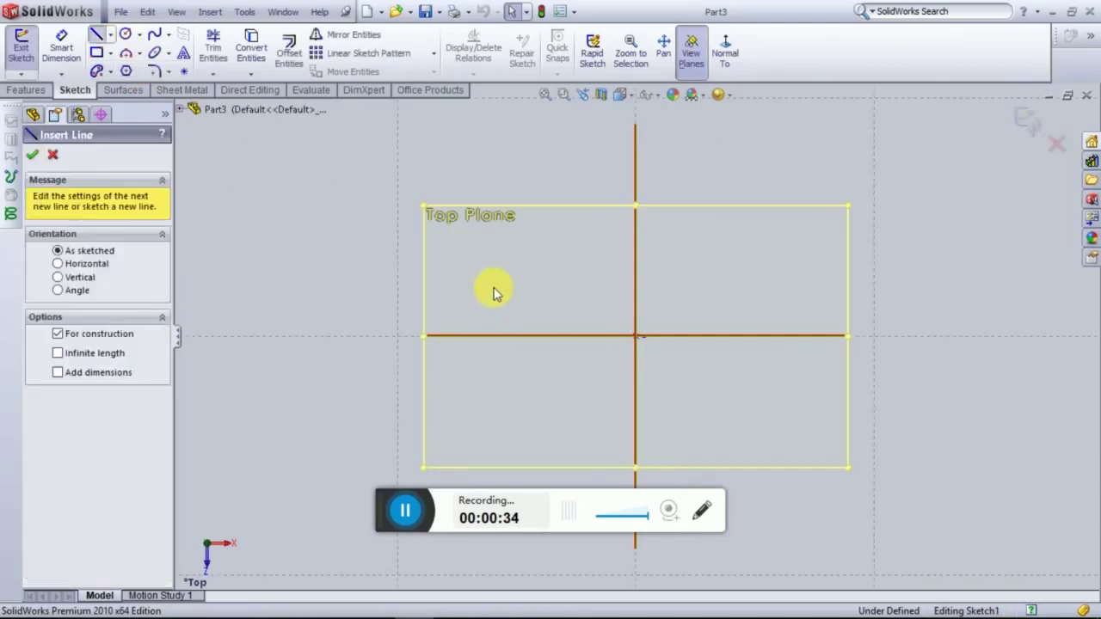
{"action": "left_click", "coordinate": [469, 289]}
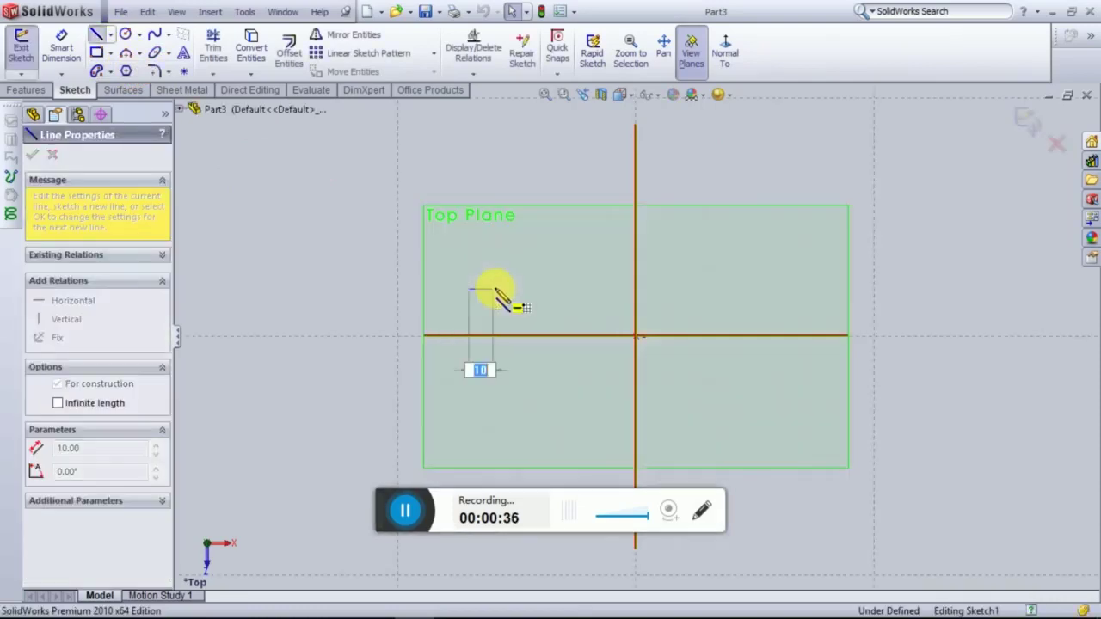
{"action": "left_click", "coordinate": [587, 291]}
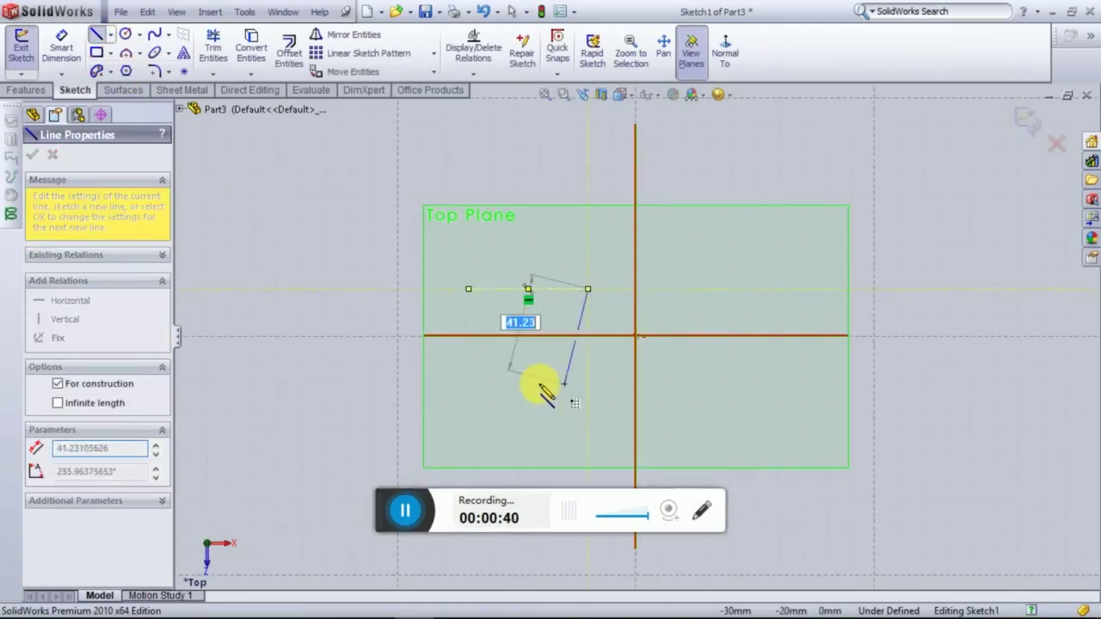
{"action": "key", "text": "Escape"}
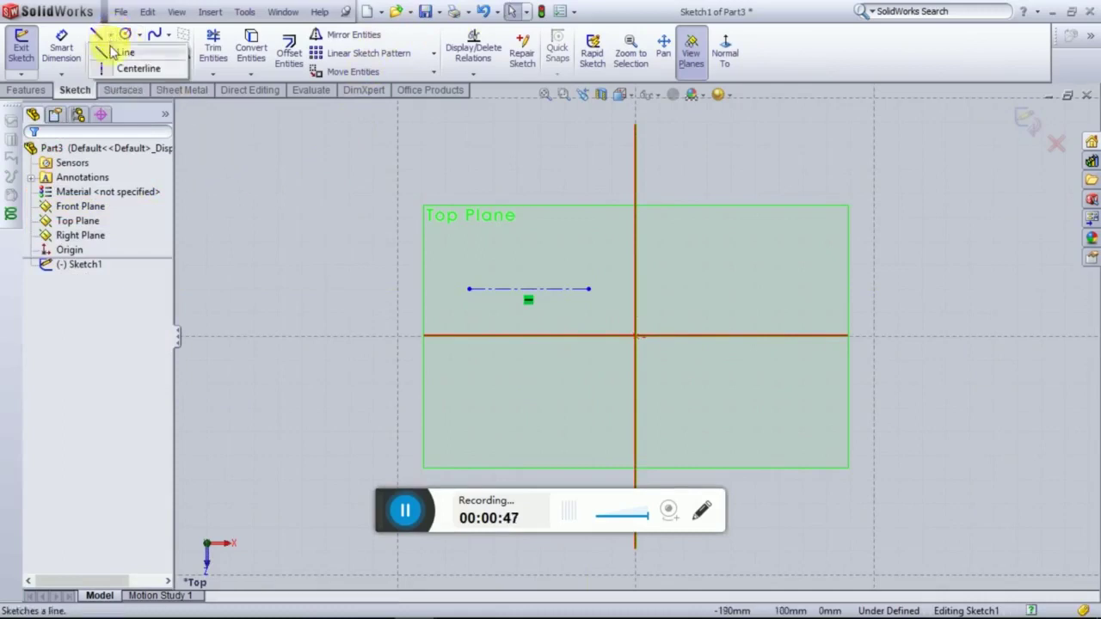
Sketch a stepped line chain from the centerline's left endpoint: about 40 mm down, 60 mm right and 30 mm down
{"action": "left_click", "coordinate": [469, 291]}
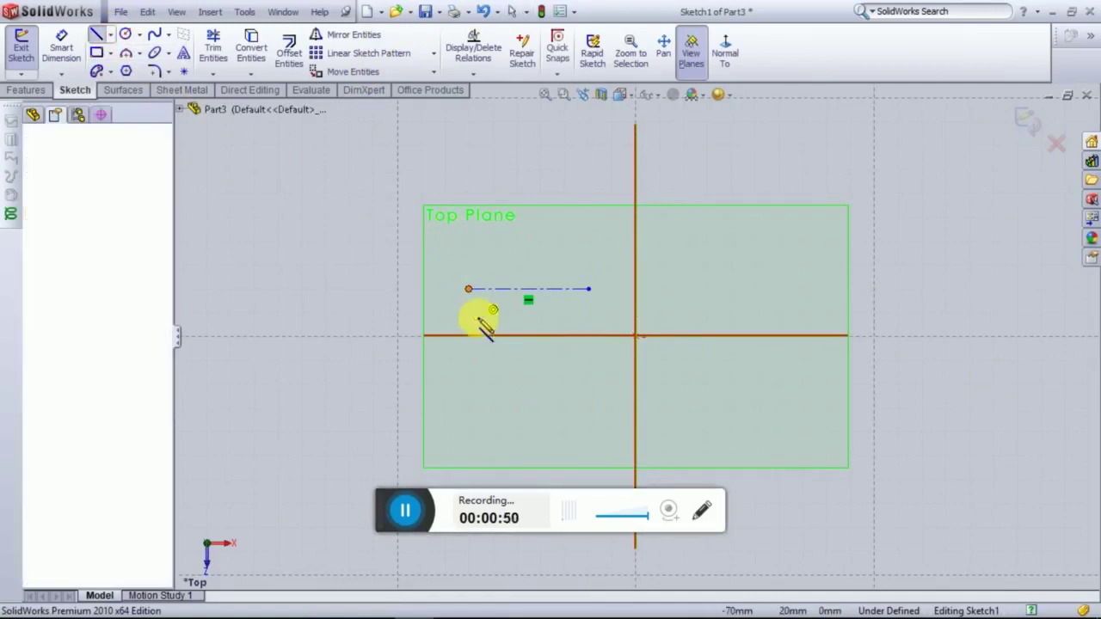
{"action": "left_click", "coordinate": [478, 383]}
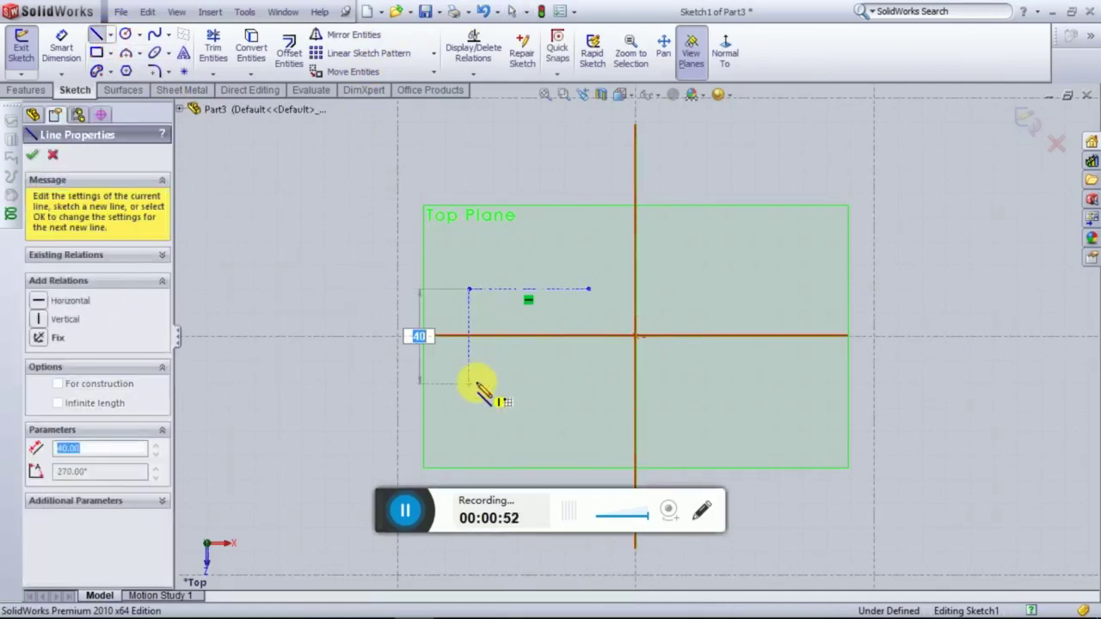
{"action": "left_click", "coordinate": [610, 384]}
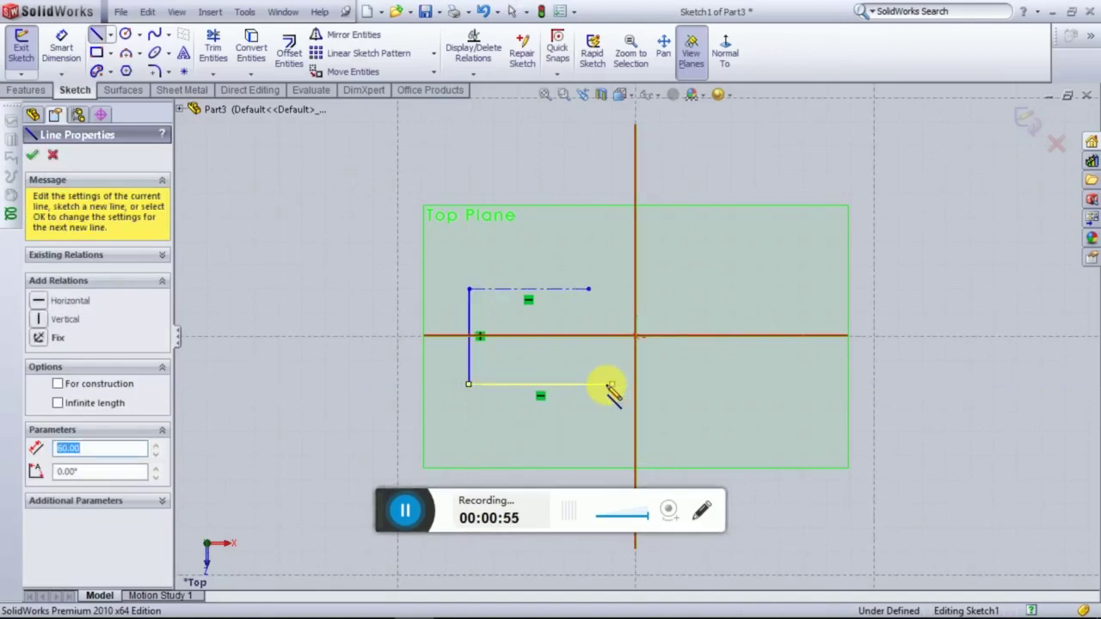
{"action": "double_click", "coordinate": [612, 456]}
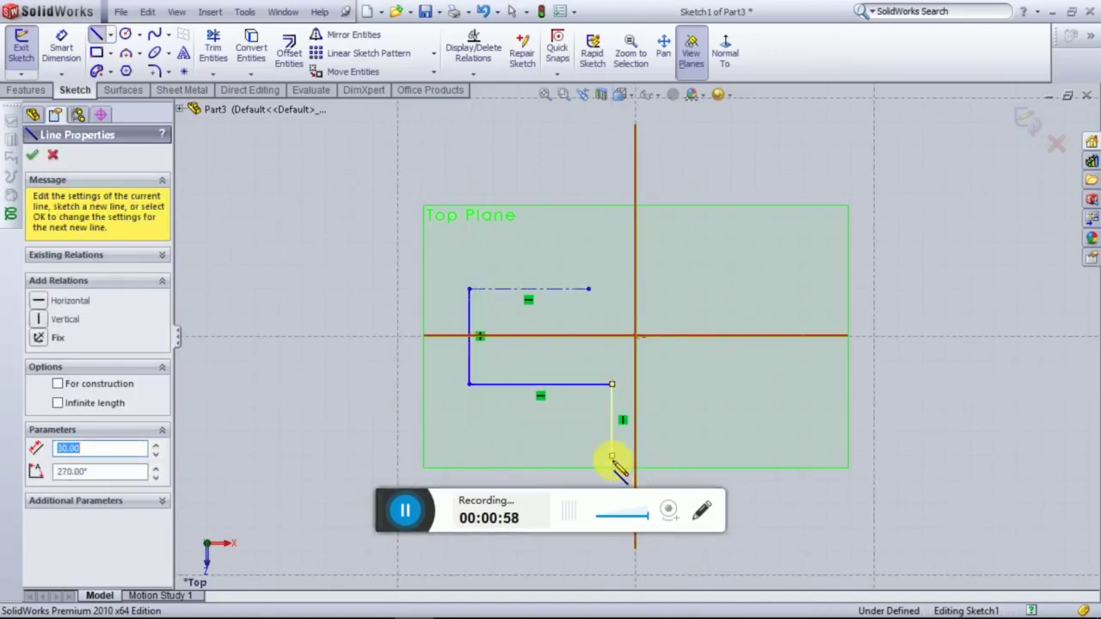
{"action": "key", "text": "Escape"}
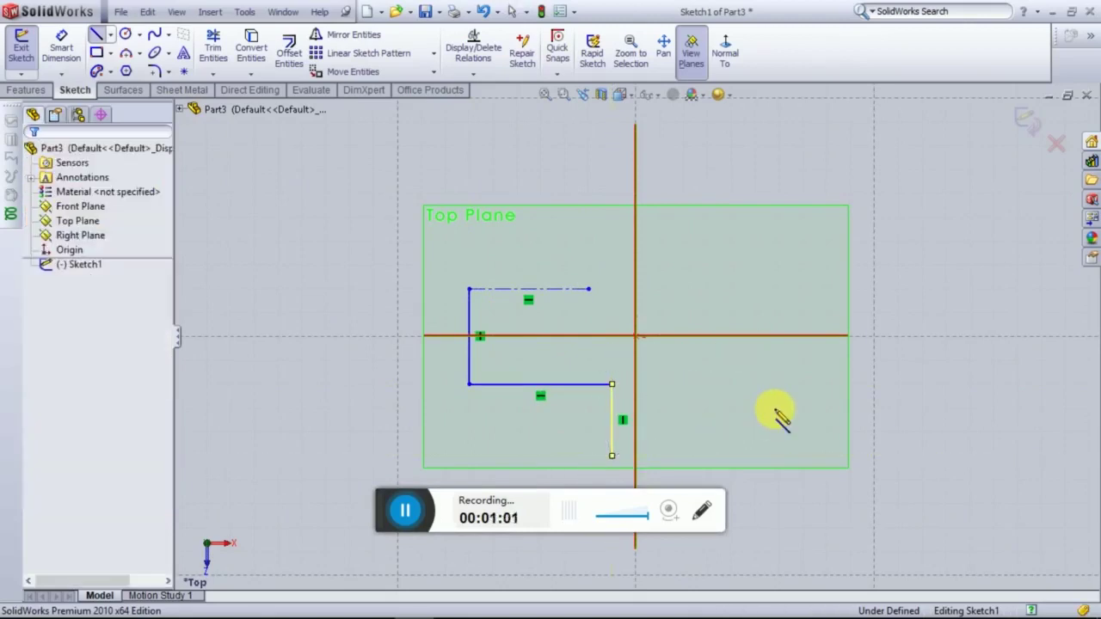
{"action": "left_click", "coordinate": [96, 36]}
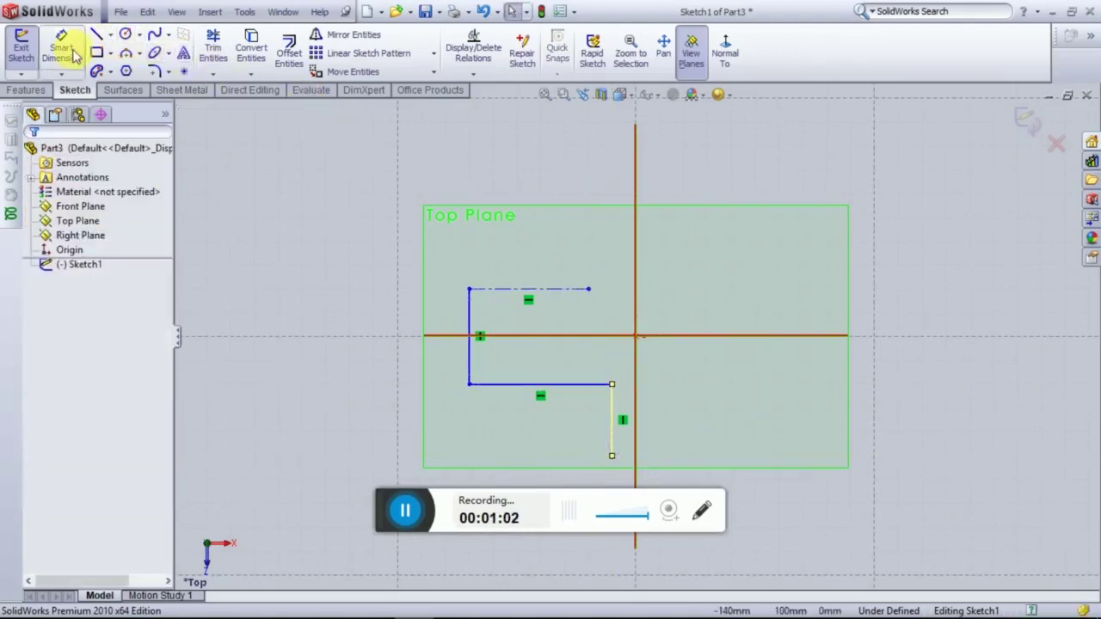
Dimension the horizontal solid line below it and set its length to 100 mm
{"action": "left_click", "coordinate": [76, 57]}
{"action": "left_click", "coordinate": [60, 47]}
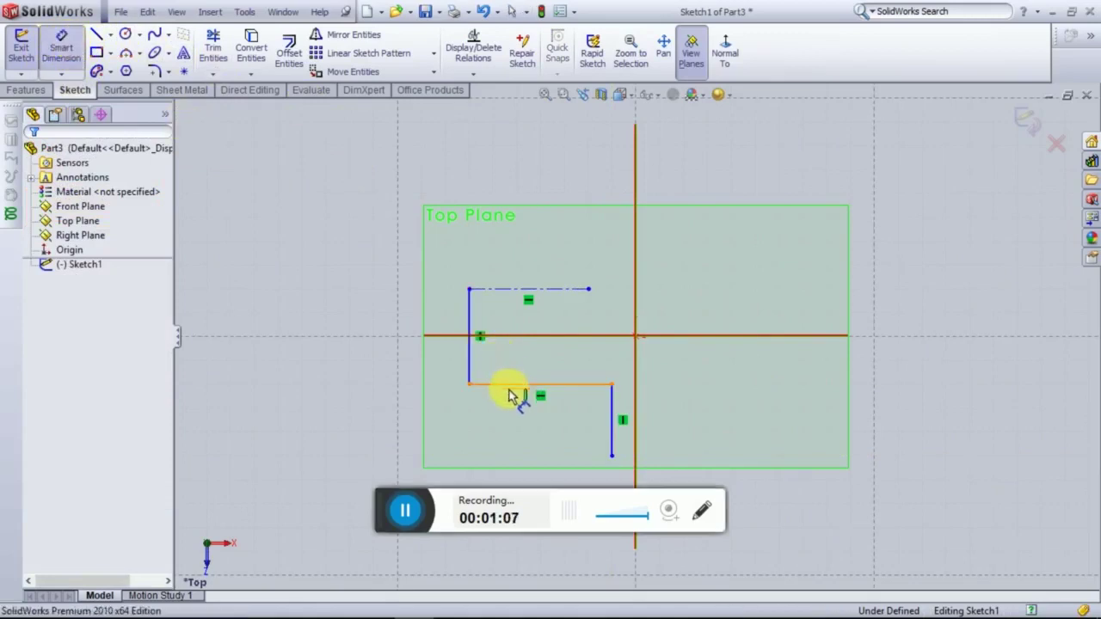
{"action": "left_click", "coordinate": [526, 439]}
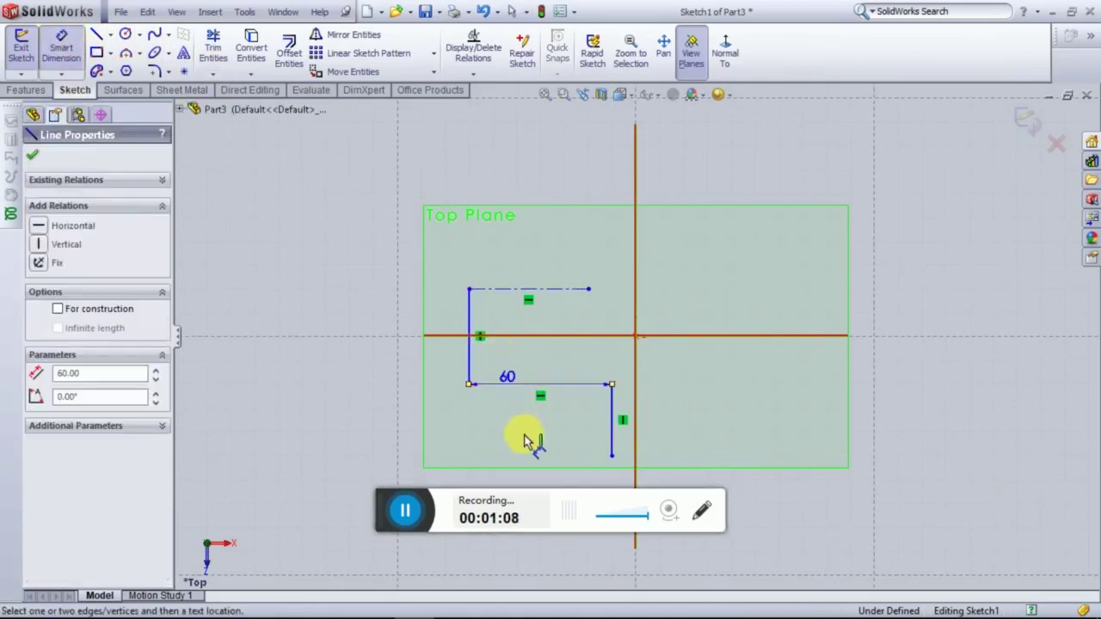
{"action": "left_click", "coordinate": [524, 436]}
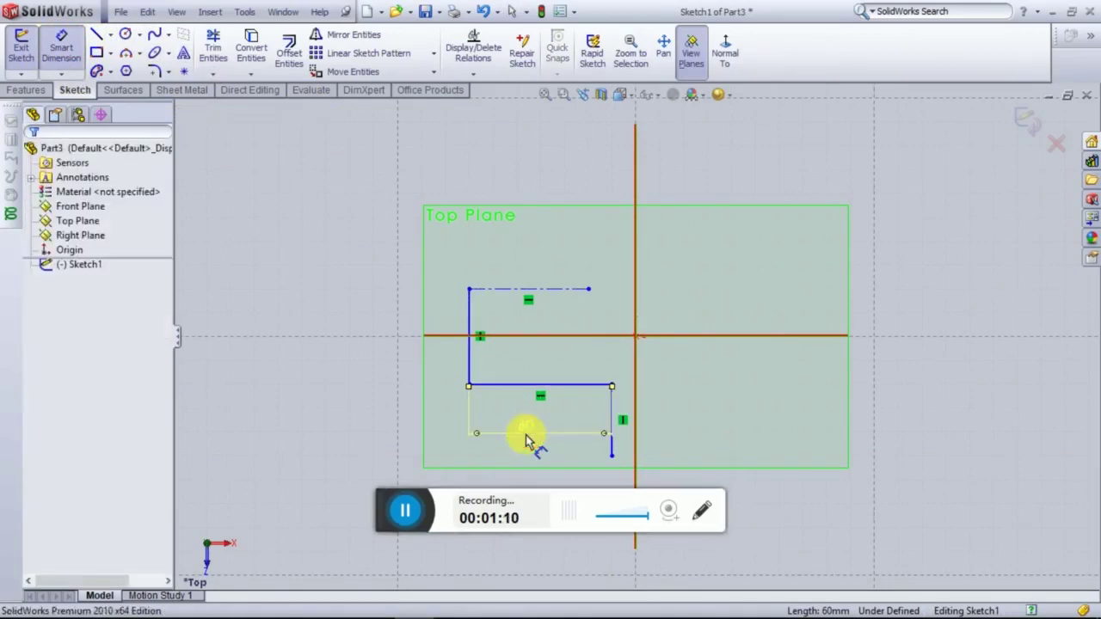
{"action": "left_click", "coordinate": [530, 430]}
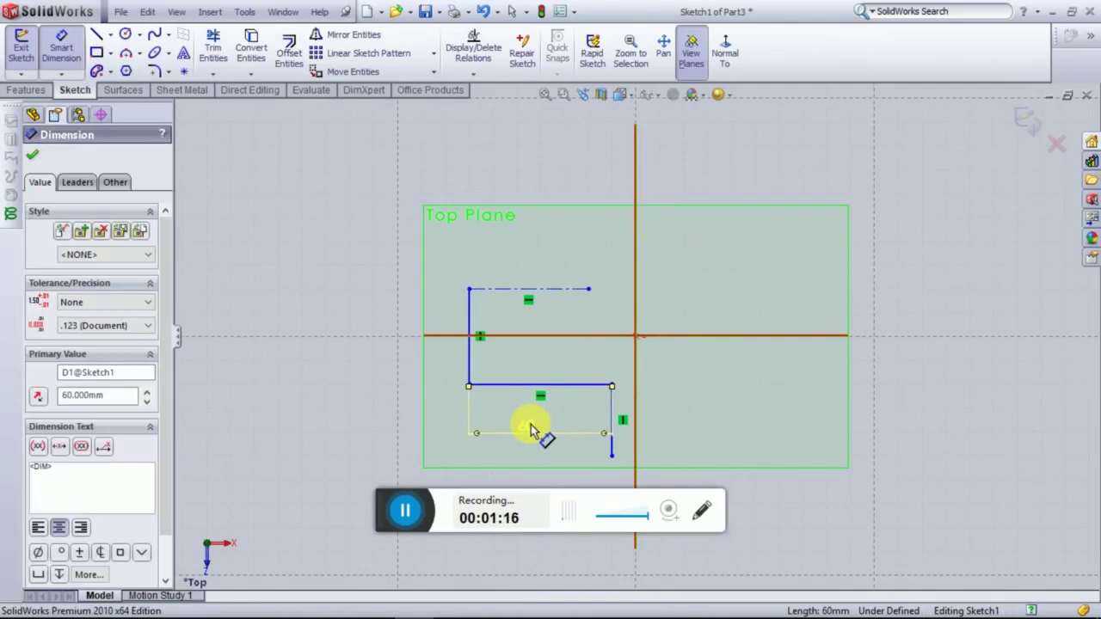
{"action": "double_click", "coordinate": [531, 430]}
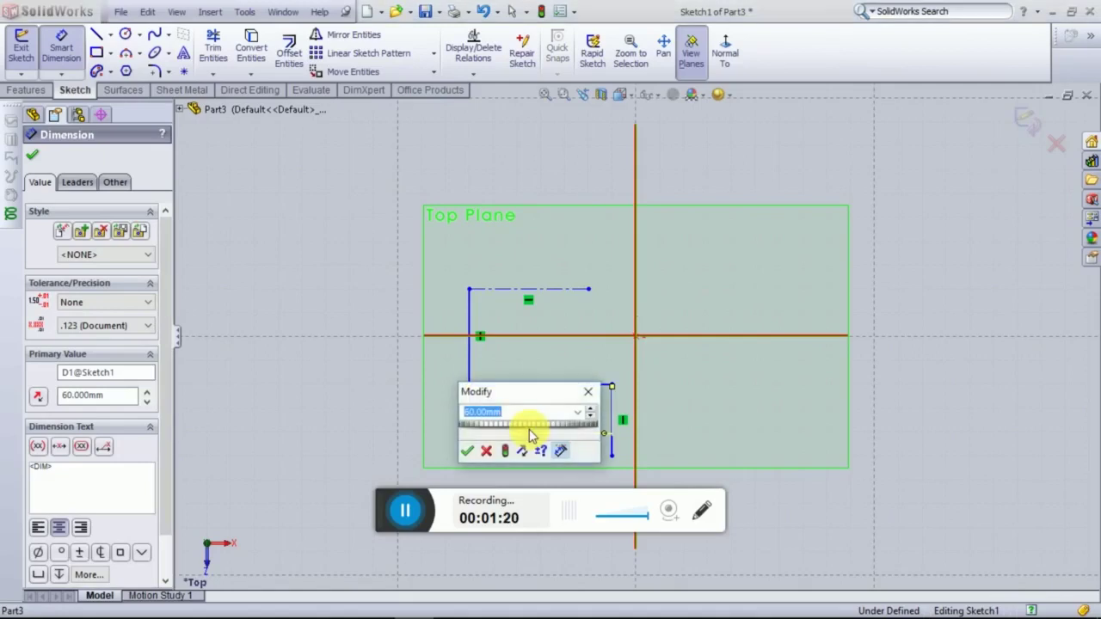
{"action": "type", "text": "100"}
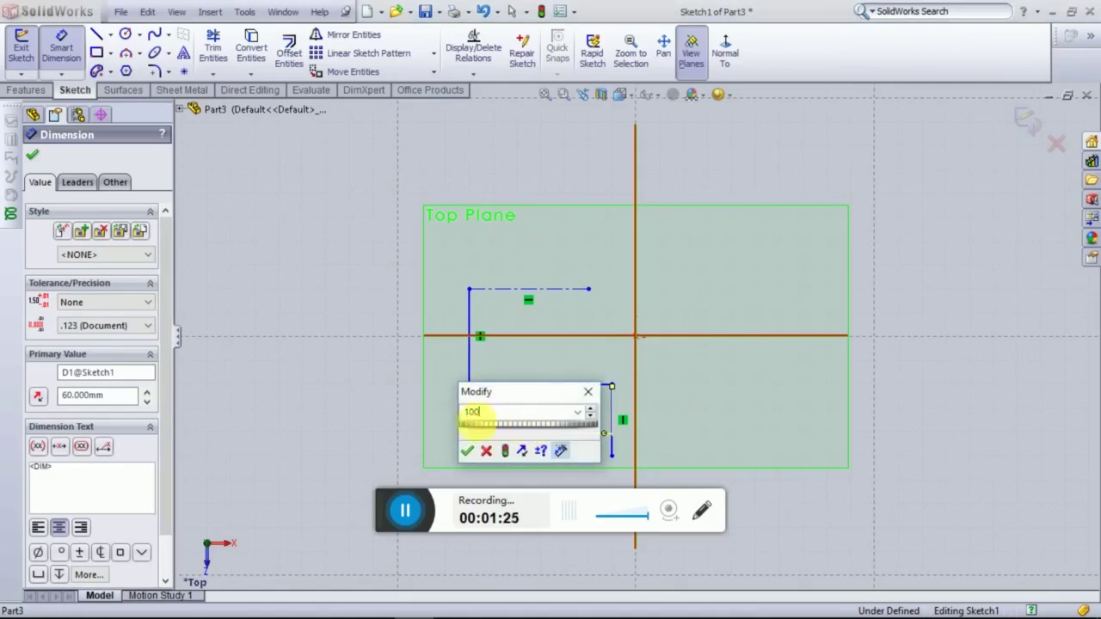
{"action": "left_click", "coordinate": [468, 452]}
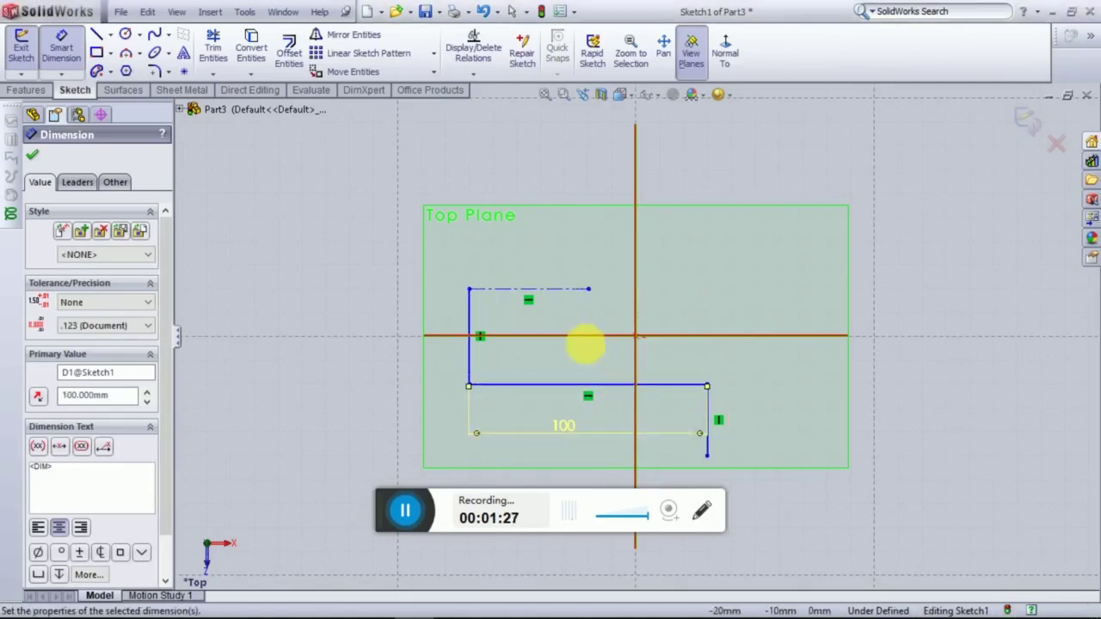
{"action": "left_click", "coordinate": [30, 157]}
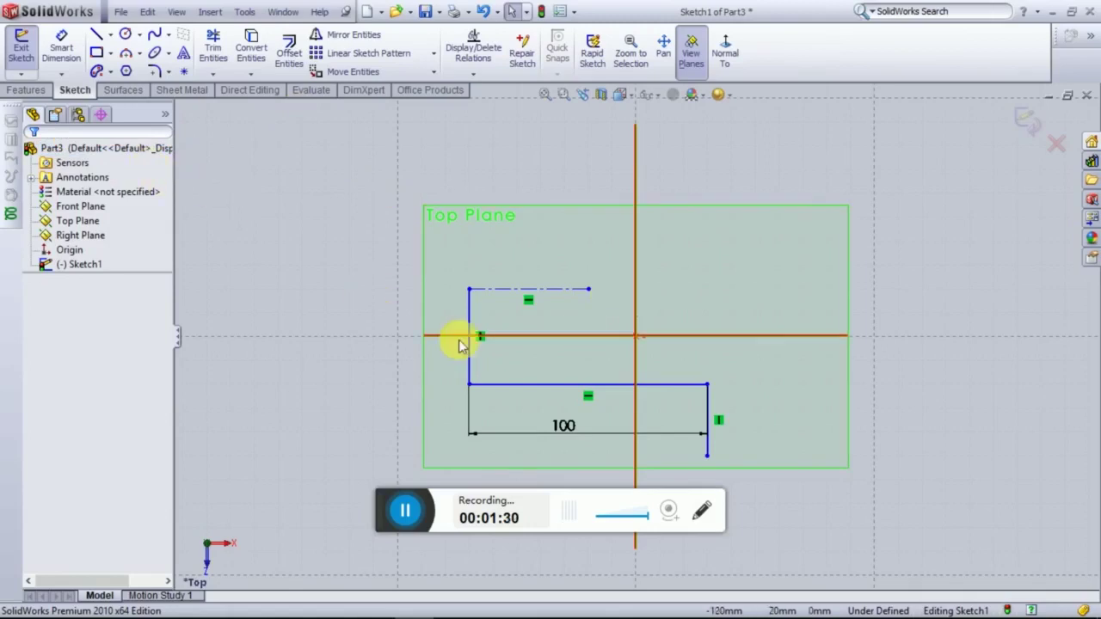
Sketch a circle about 89 mm in diameter above and right of the origin and dimension its diameter
{"action": "left_click", "coordinate": [140, 36]}
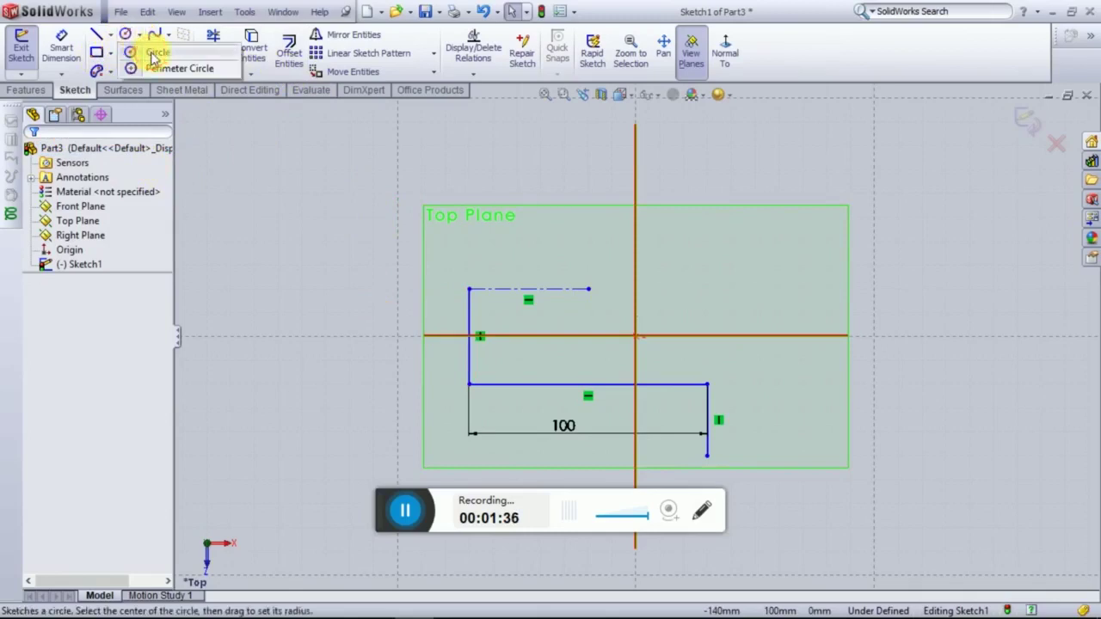
{"action": "left_click", "coordinate": [763, 260]}
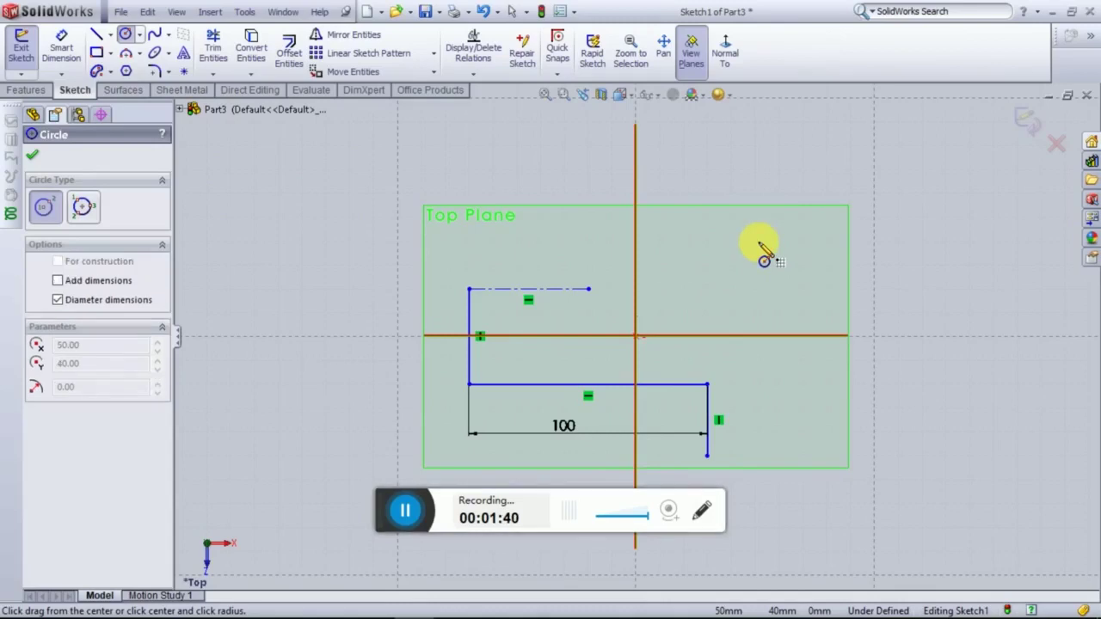
{"action": "left_click", "coordinate": [797, 340]}
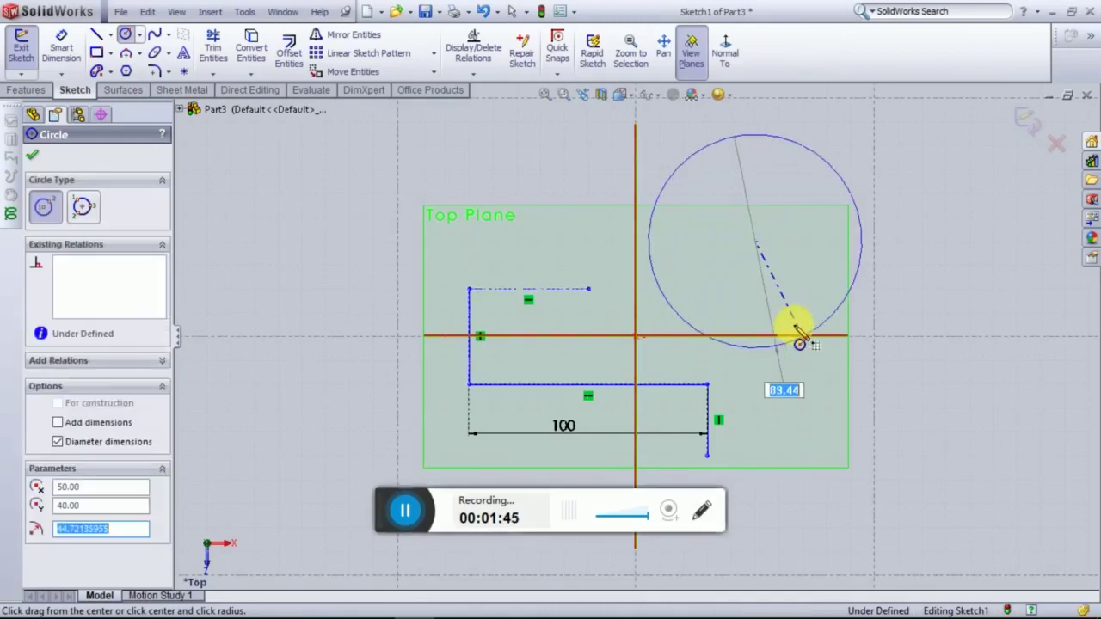
{"action": "left_click", "coordinate": [78, 51]}
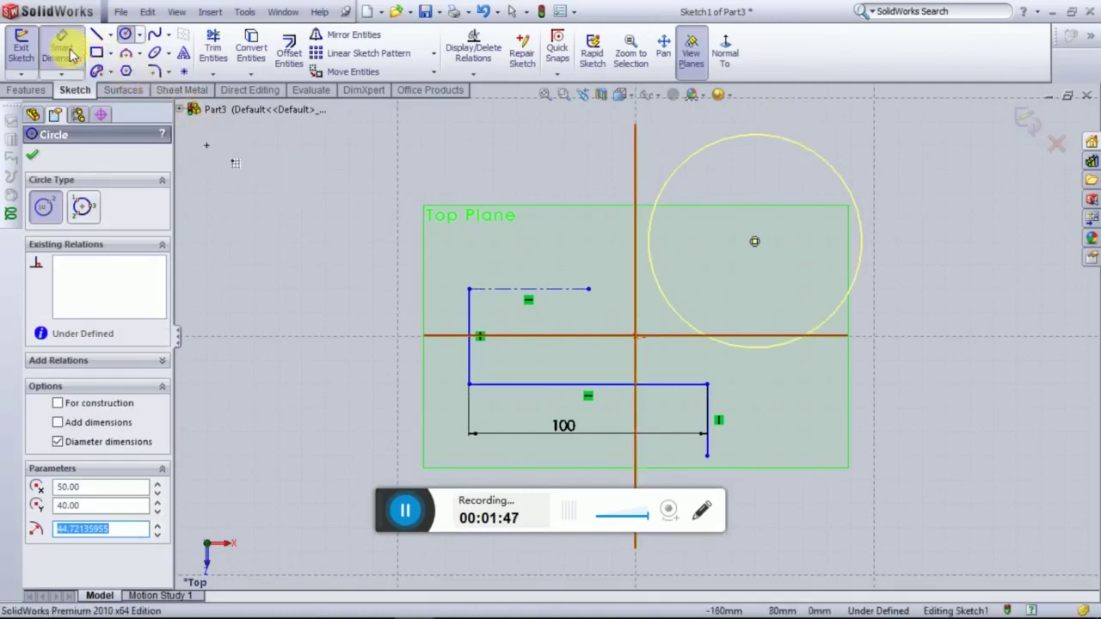
{"action": "left_click", "coordinate": [855, 207]}
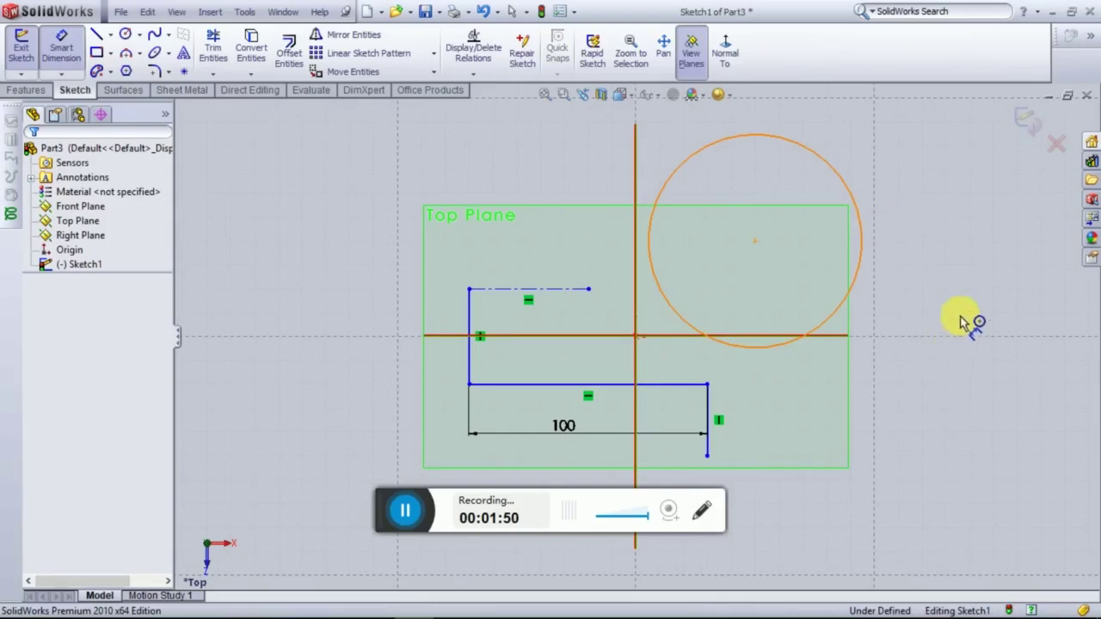
{"action": "left_click", "coordinate": [960, 251]}
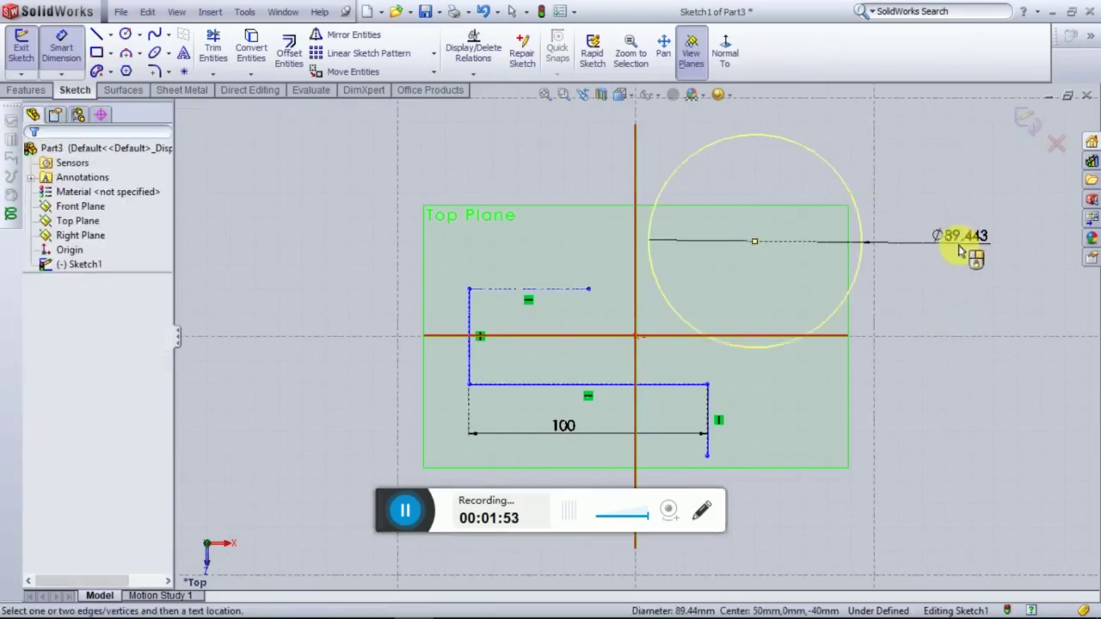
{"action": "left_click", "coordinate": [950, 250]}
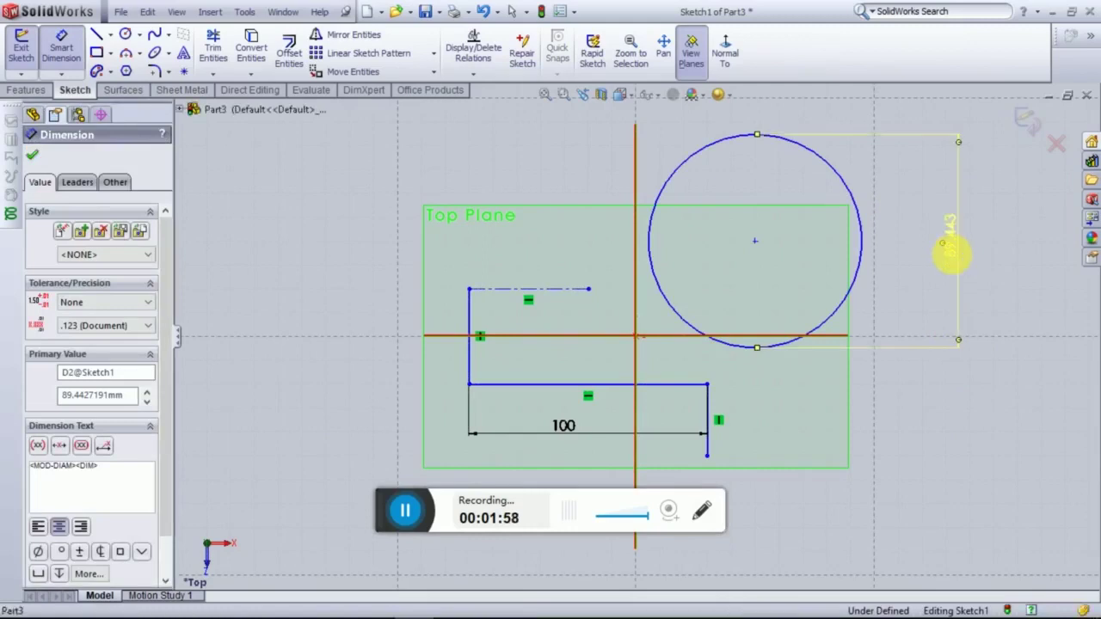
Set the circle's diameter to 5 mm
{"action": "double_click", "coordinate": [970, 268]}
{"action": "type", "text": "5"}
{"action": "key", "text": "Return"}
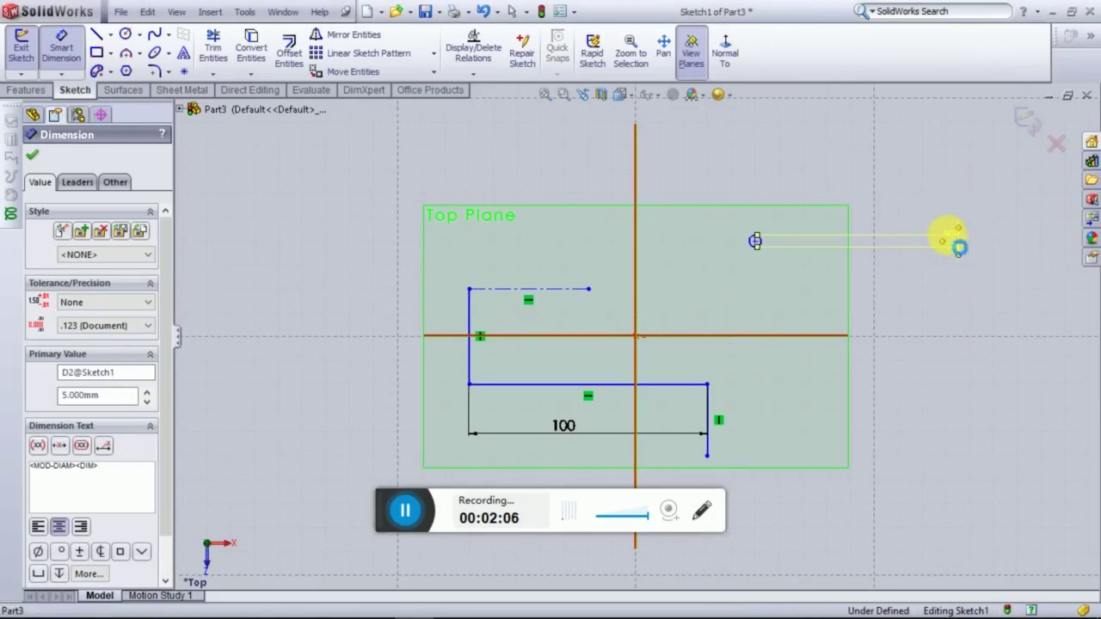
Set the circle's diameter to 50 mm, finish dimensioning and exit the sketch
{"action": "double_click", "coordinate": [949, 241]}
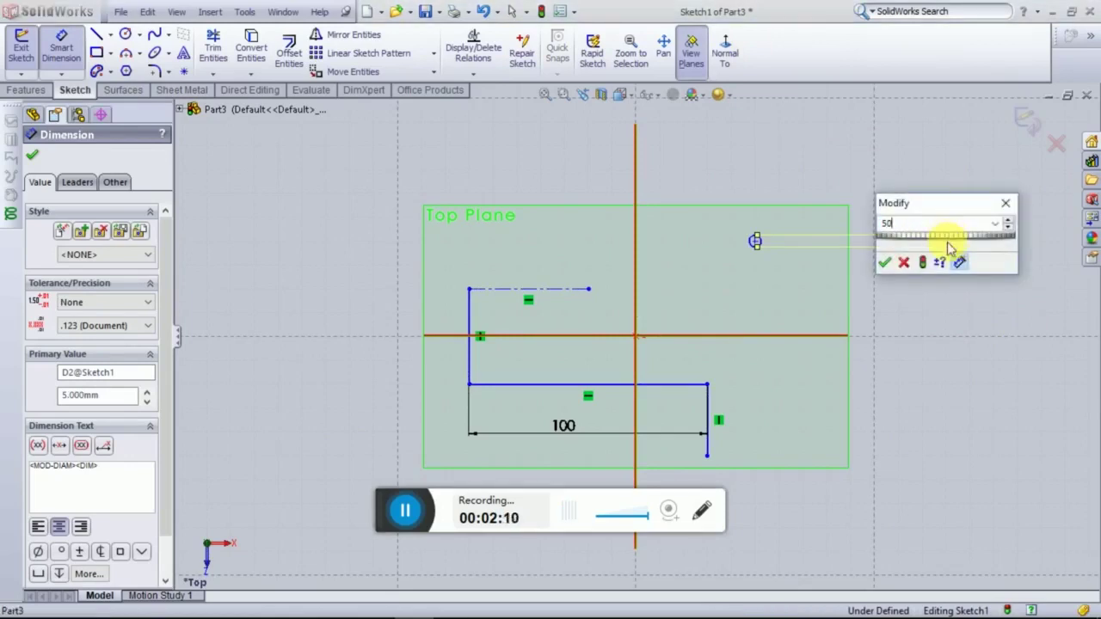
{"action": "key", "text": "Return"}
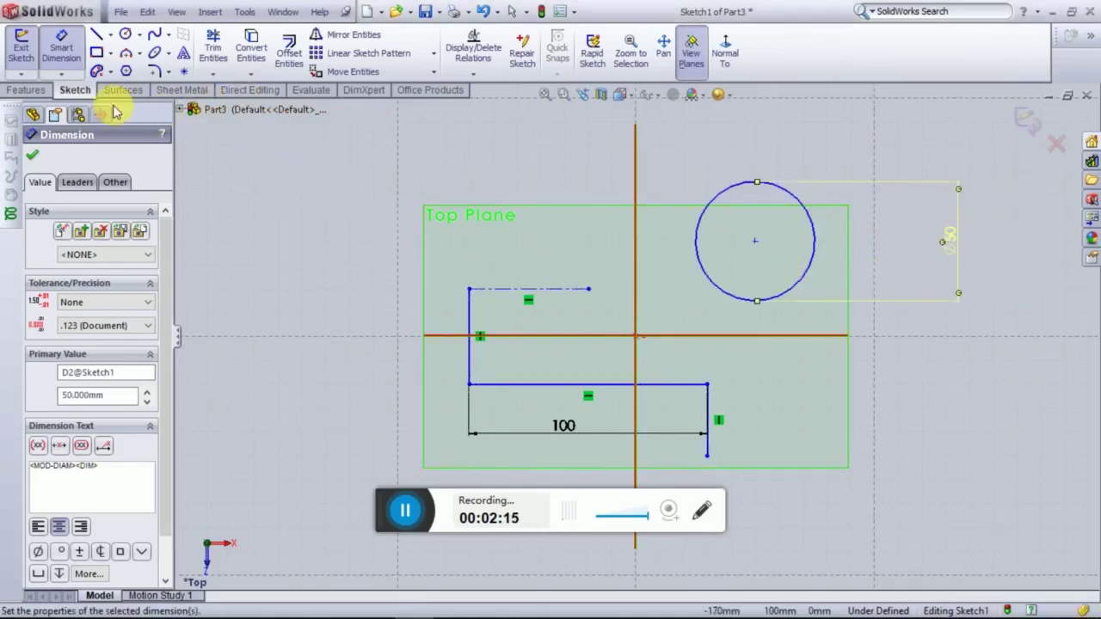
{"action": "left_click", "coordinate": [32, 157]}
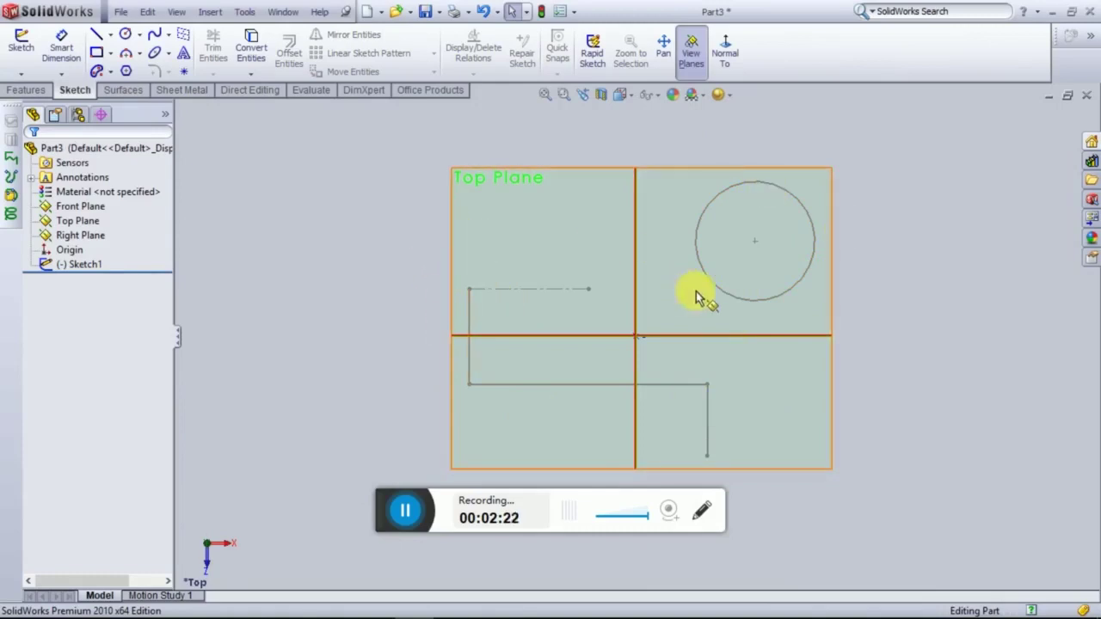
Delete the sketch containing the centerline, the lines and the 50 mm circle
{"action": "left_click", "coordinate": [726, 294]}
{"action": "left_click", "coordinate": [723, 294]}
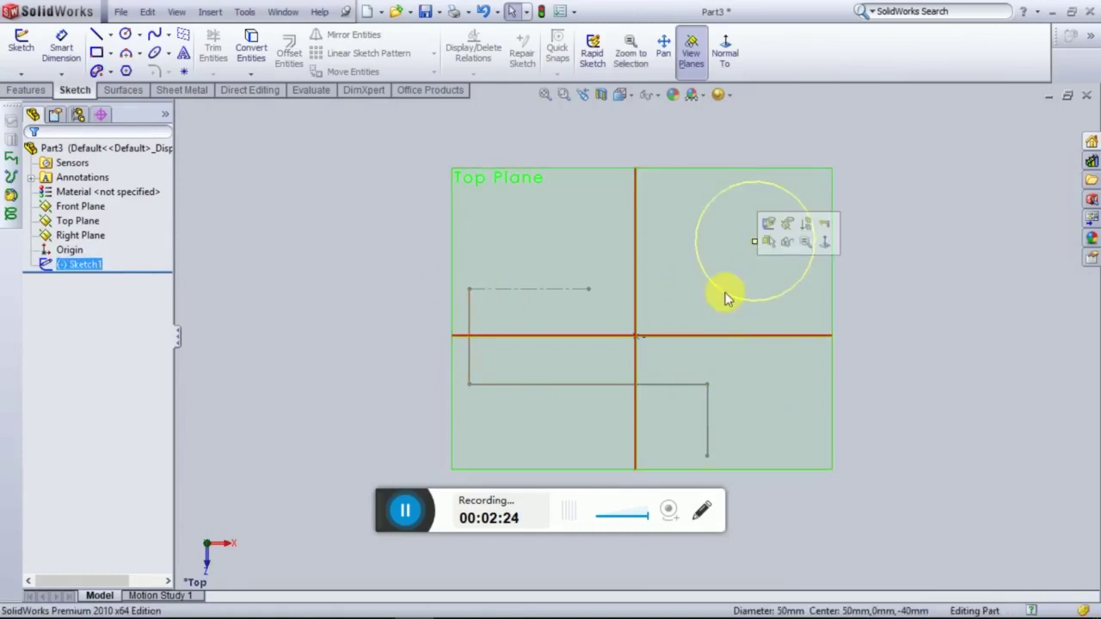
{"action": "key", "text": "Delete"}
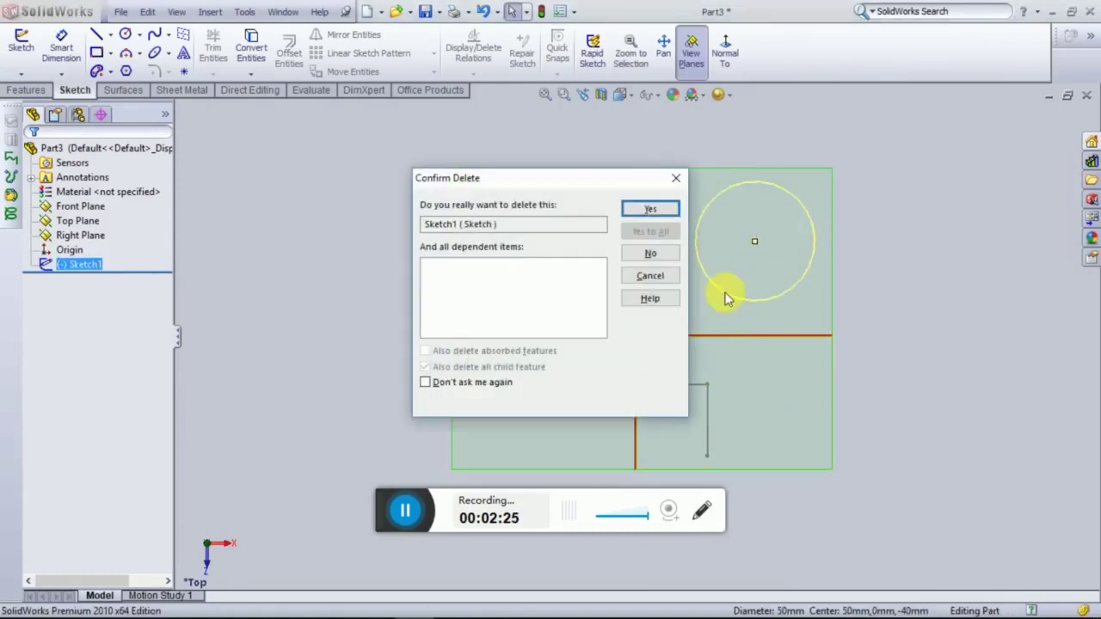
{"action": "left_click", "coordinate": [650, 208]}
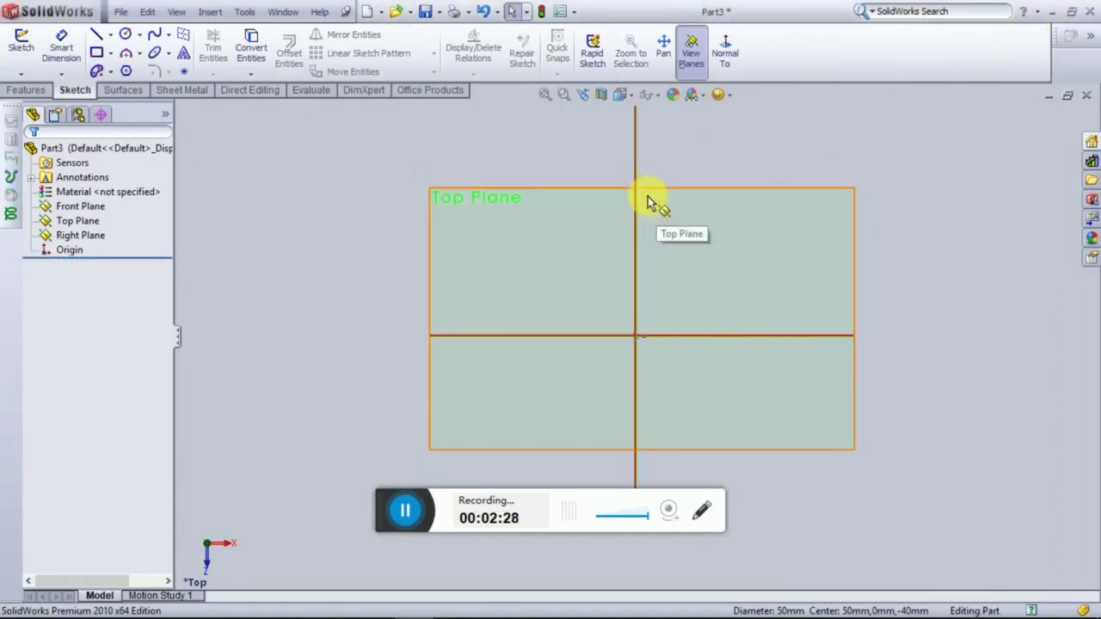
Sketch a perimeter circle about 66 mm in radius around the origin on the Top Plane
{"action": "left_click", "coordinate": [141, 38]}
{"action": "left_click", "coordinate": [159, 66]}
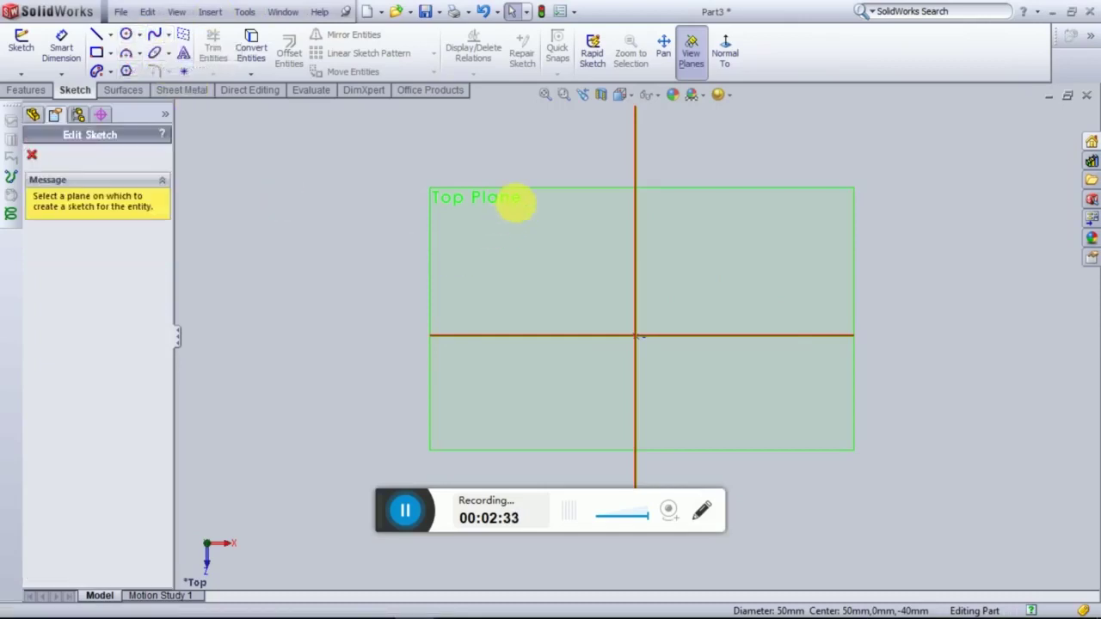
{"action": "left_click", "coordinate": [558, 191]}
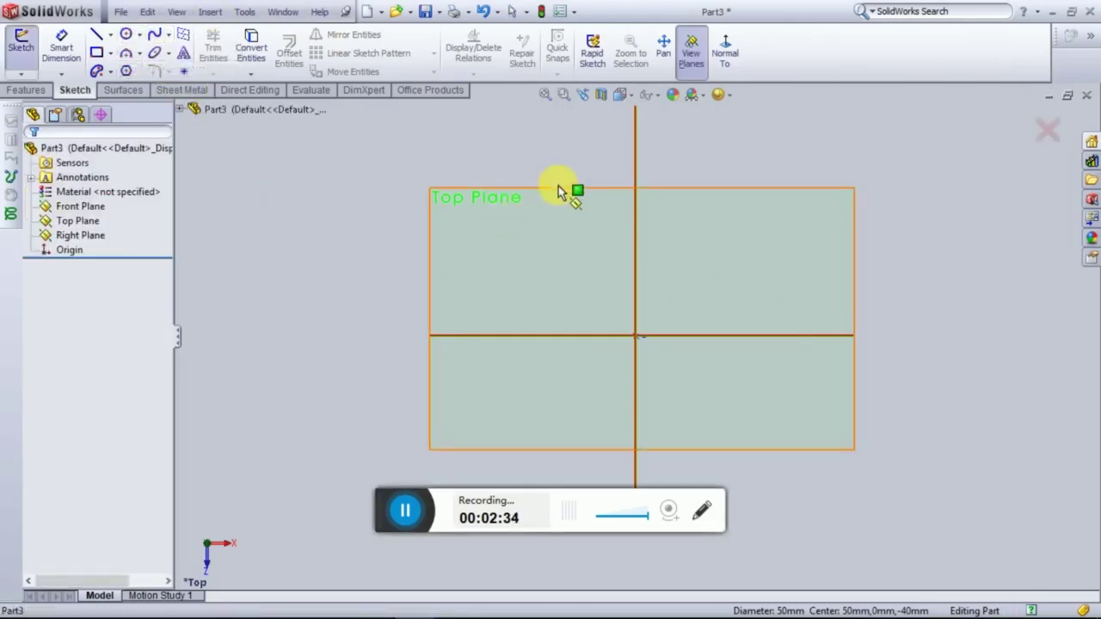
{"action": "left_click", "coordinate": [498, 303]}
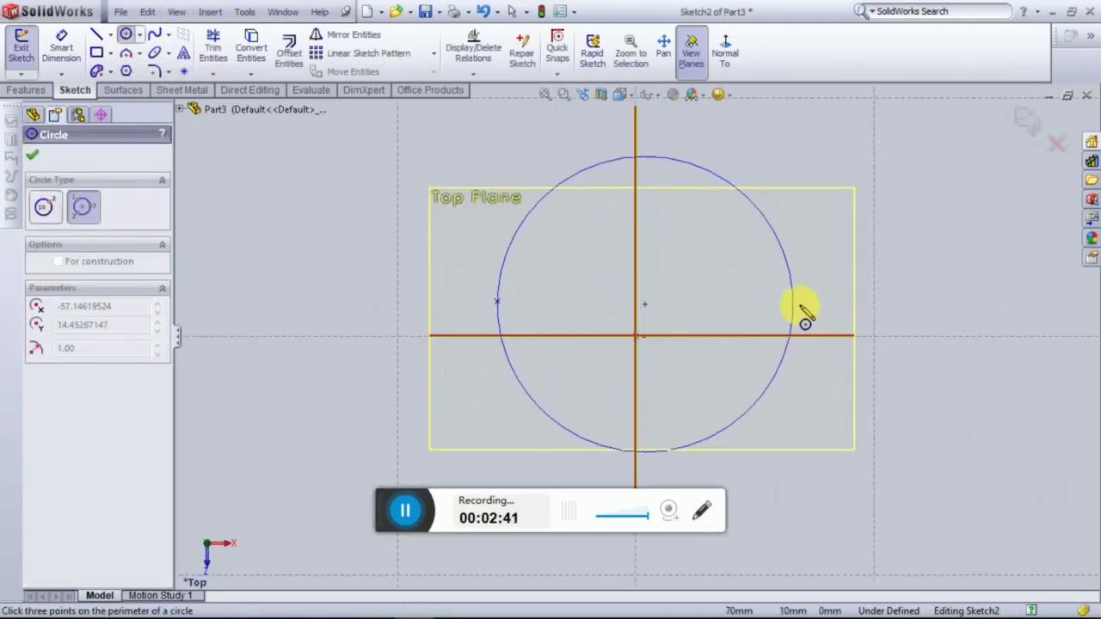
{"action": "left_click", "coordinate": [802, 297]}
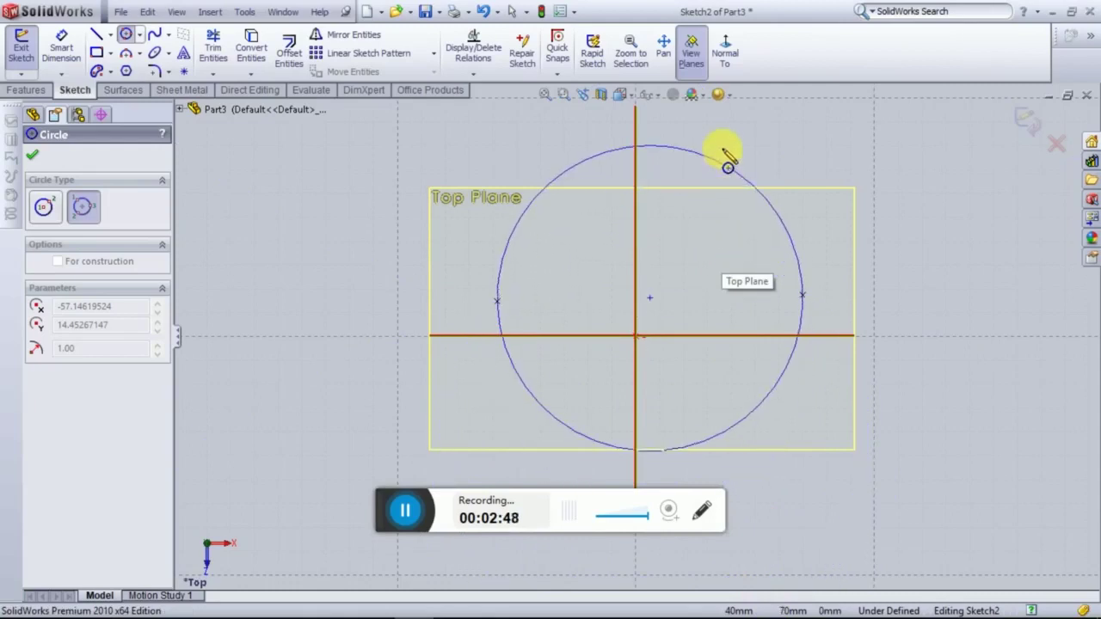
{"action": "left_click", "coordinate": [727, 125]}
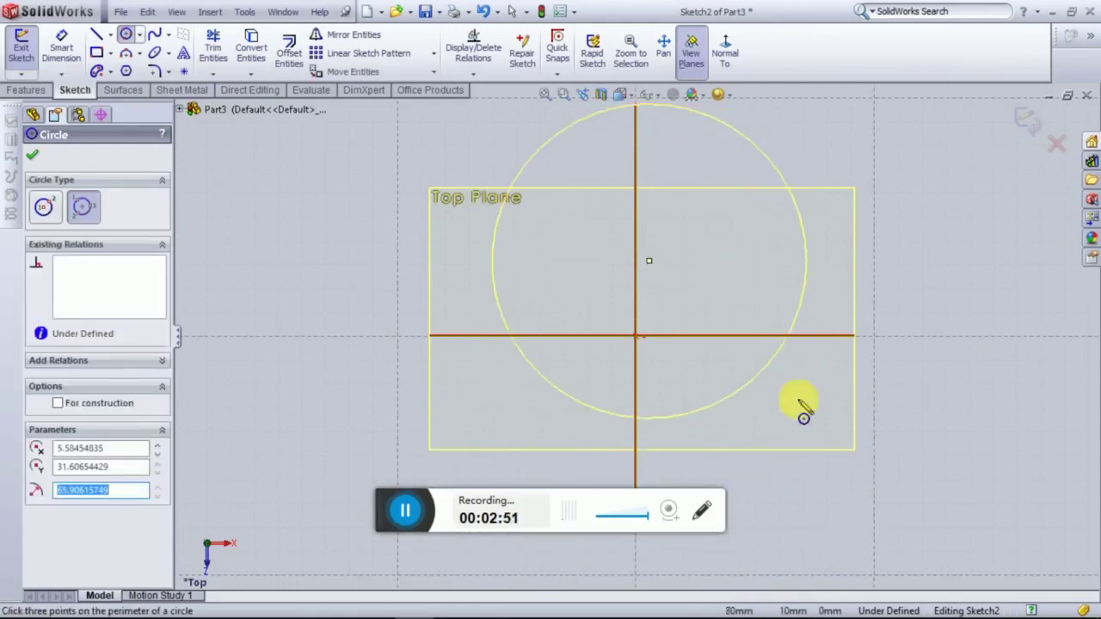
Sketch a second perimeter circle about 101 mm in radius to the lower right of the first and exit the sketch
{"action": "scroll", "coordinate": [796, 436], "scroll_direction": "up", "scroll_amount": 4}
{"action": "left_click", "coordinate": [780, 298]}
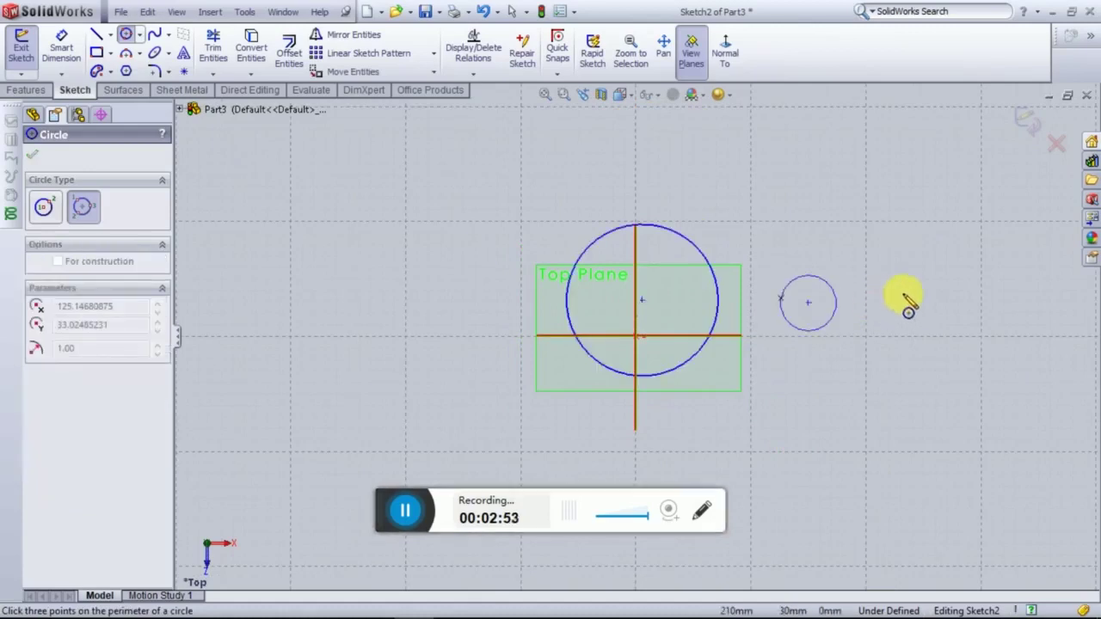
{"action": "left_click", "coordinate": [889, 301]}
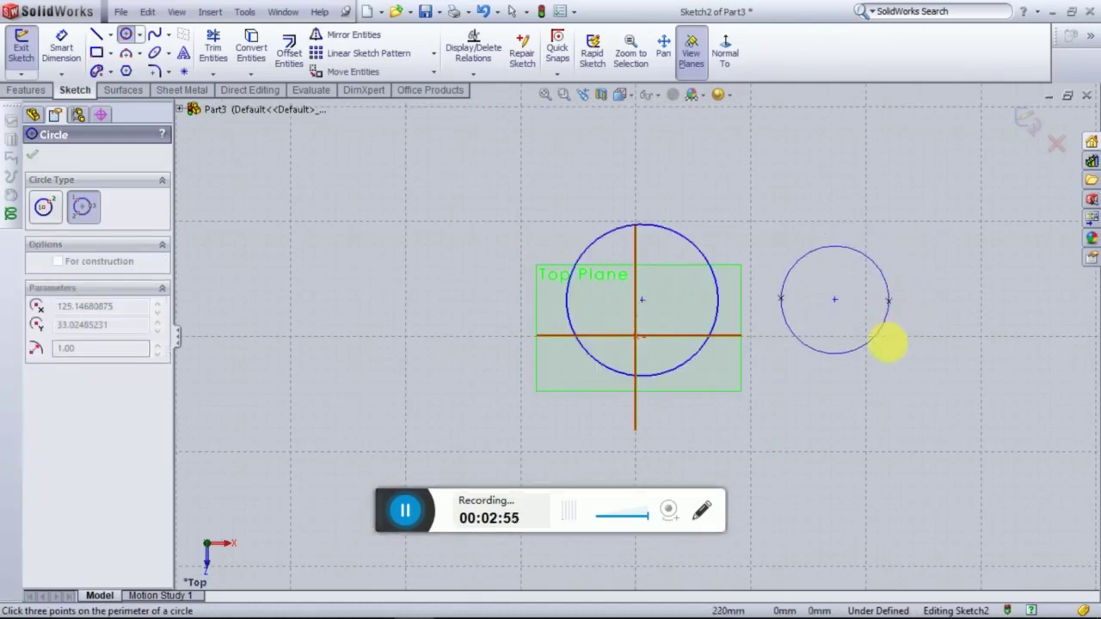
{"action": "left_click", "coordinate": [905, 491]}
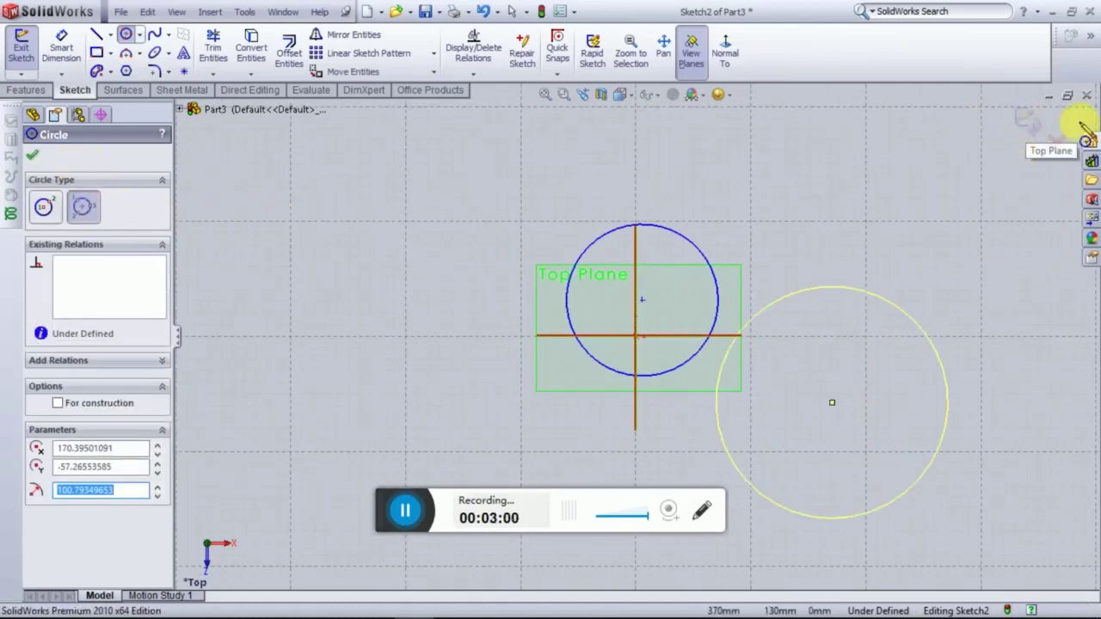
{"action": "left_click", "coordinate": [1054, 139]}
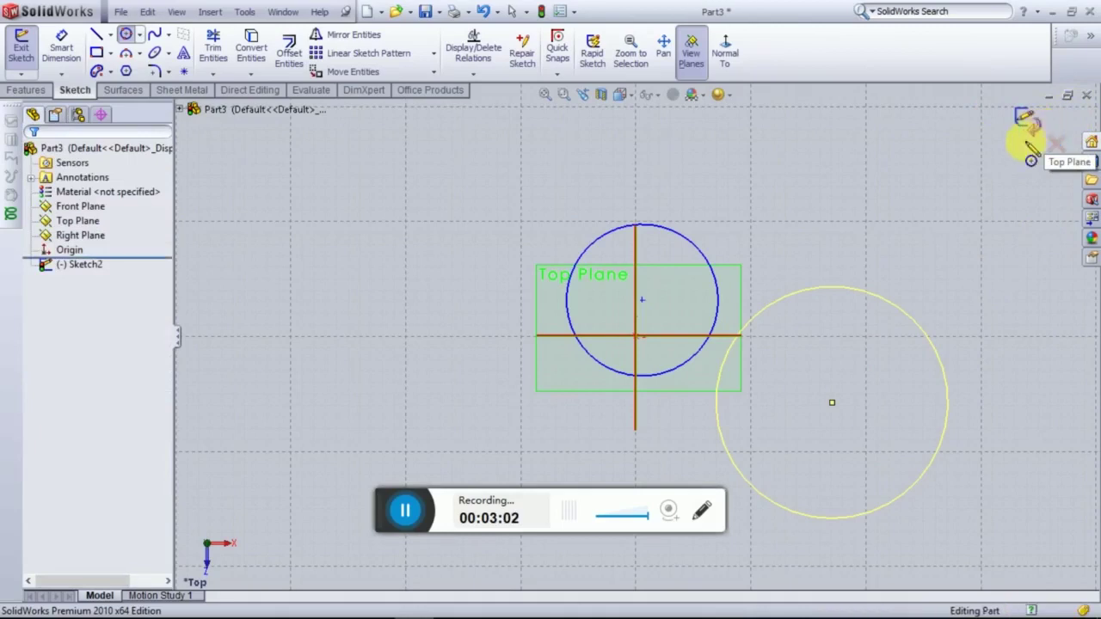
{"action": "left_click", "coordinate": [1023, 121]}
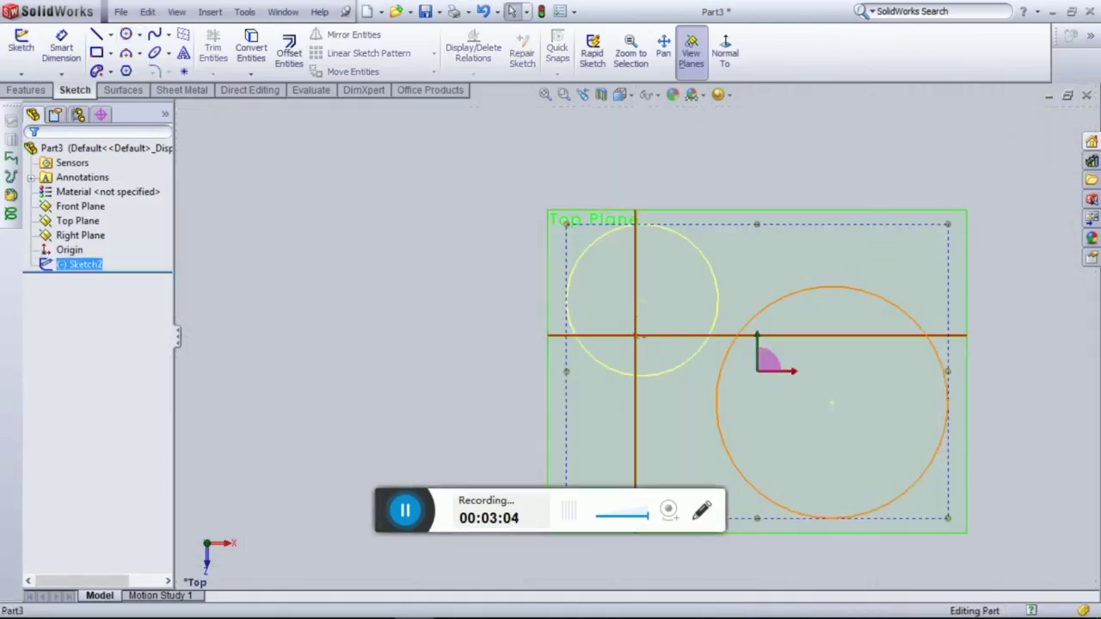
Delete the sketch containing the two perimeter circles
{"action": "left_click", "coordinate": [846, 288]}
{"action": "key", "text": "Delete"}
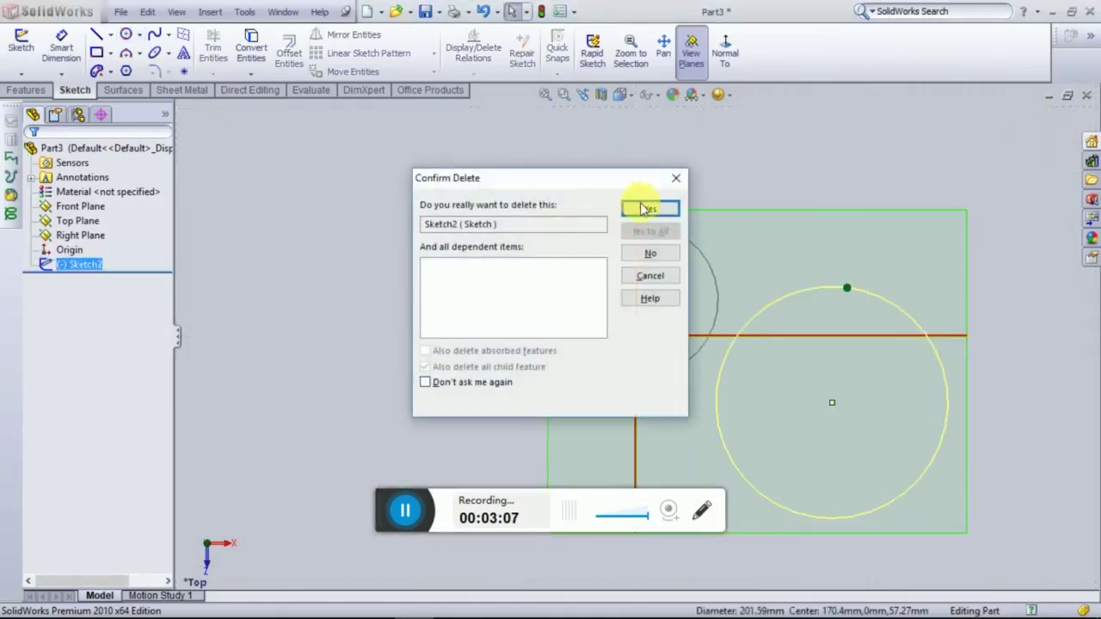
{"action": "left_click", "coordinate": [644, 209]}
Sketch an S-shaped spline through four points on the Top Plane, starting at about X 40, Y -30, and end it
{"action": "scroll", "coordinate": [854, 381], "scroll_direction": "down", "scroll_amount": 5}
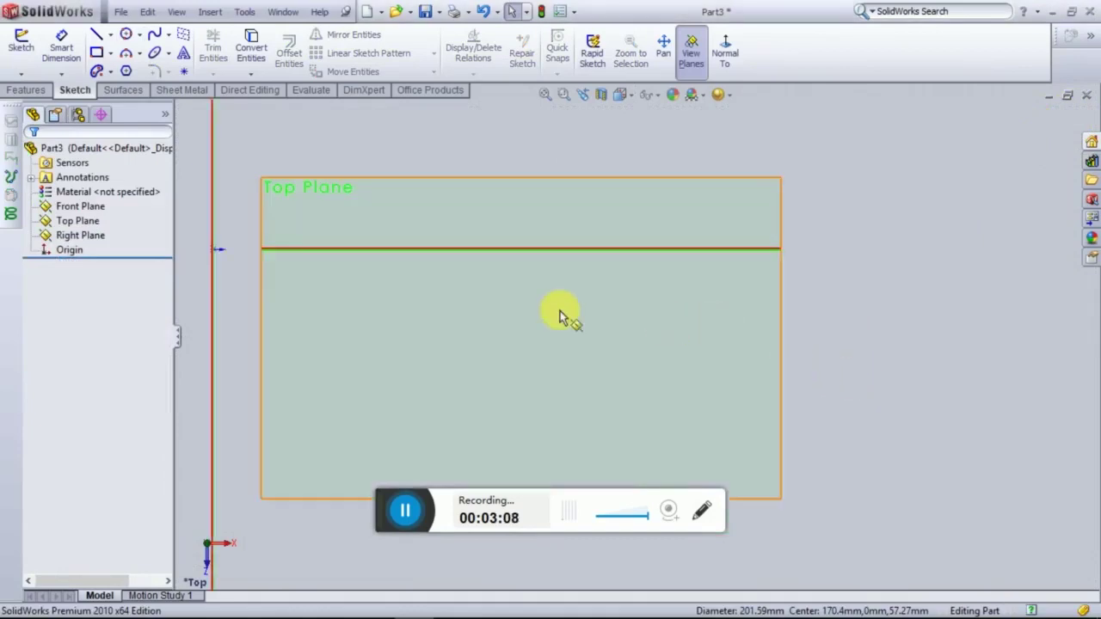
{"action": "scroll", "coordinate": [559, 316], "scroll_direction": "up", "scroll_amount": 2}
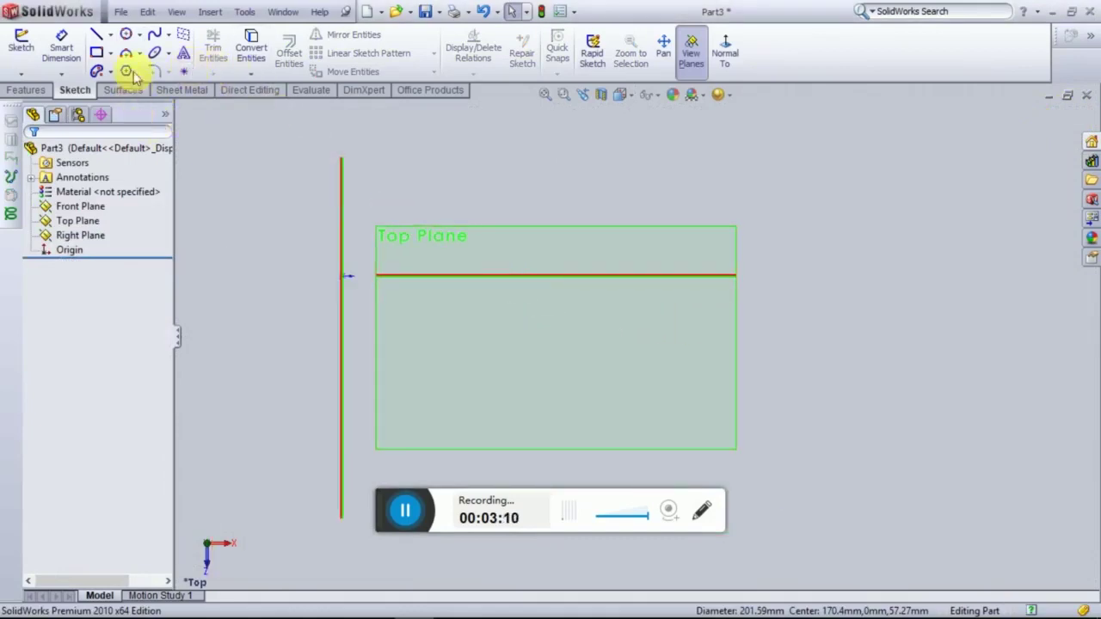
{"action": "left_click", "coordinate": [167, 35]}
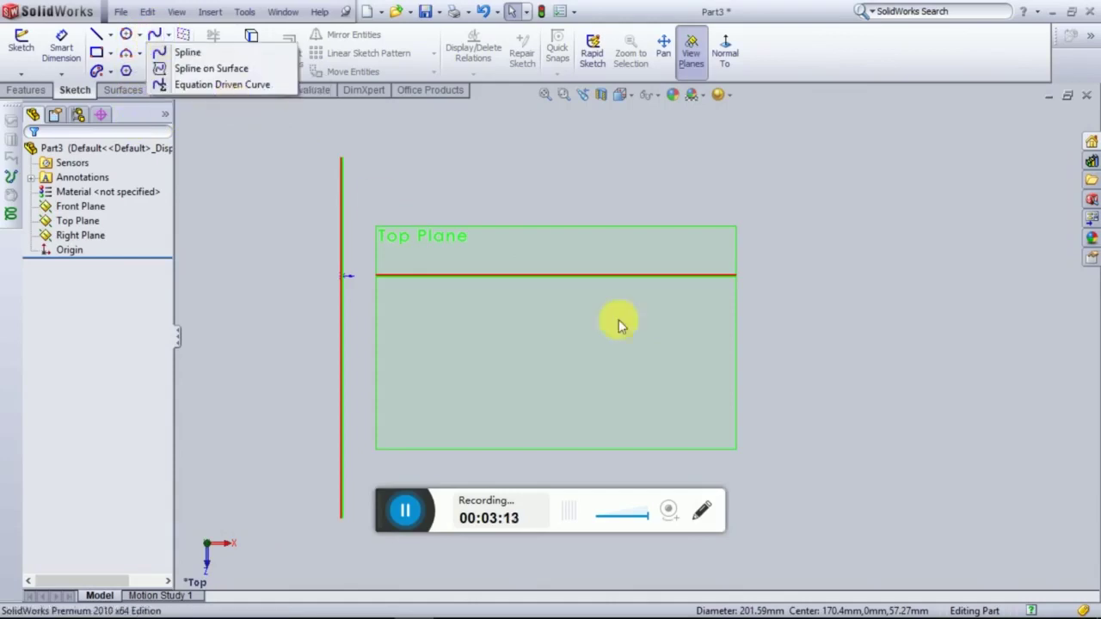
{"action": "left_click", "coordinate": [221, 54]}
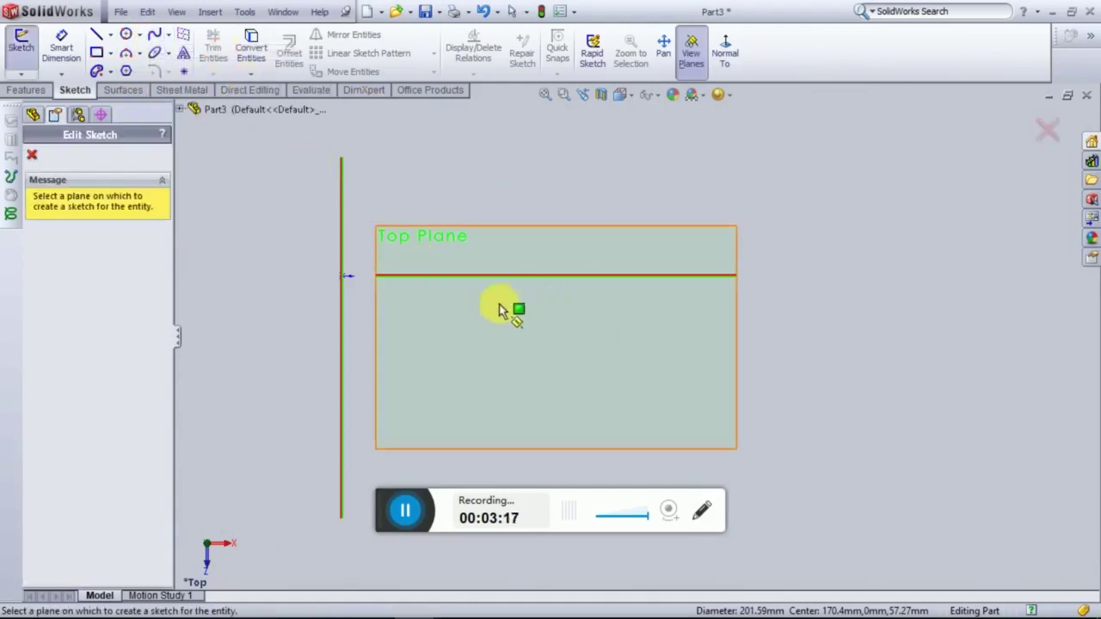
{"action": "left_click", "coordinate": [458, 233]}
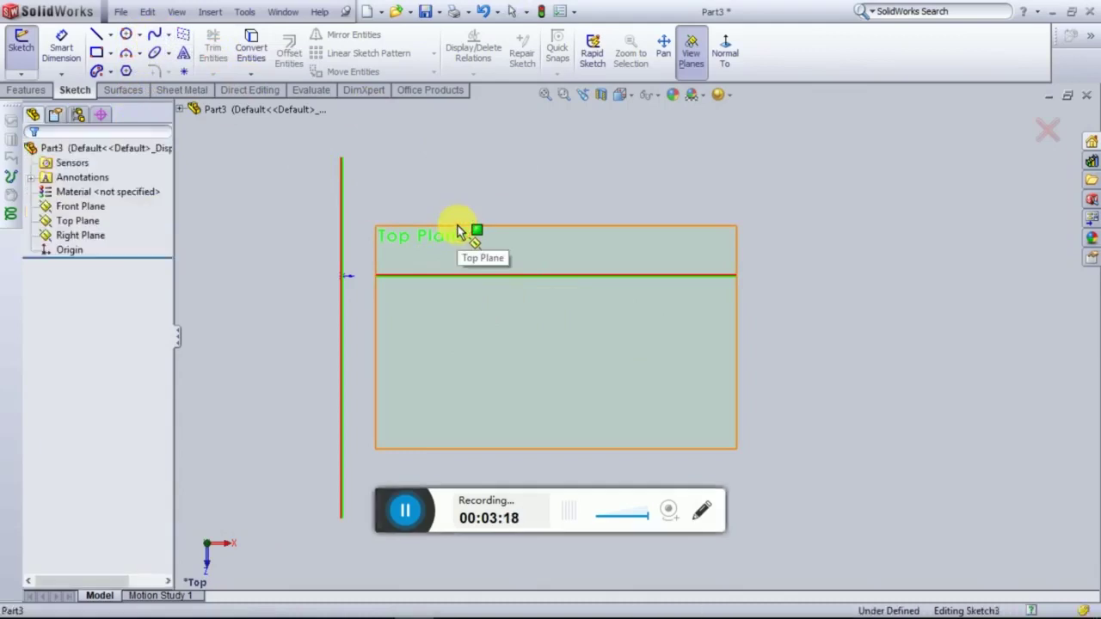
{"action": "left_click", "coordinate": [458, 232]}
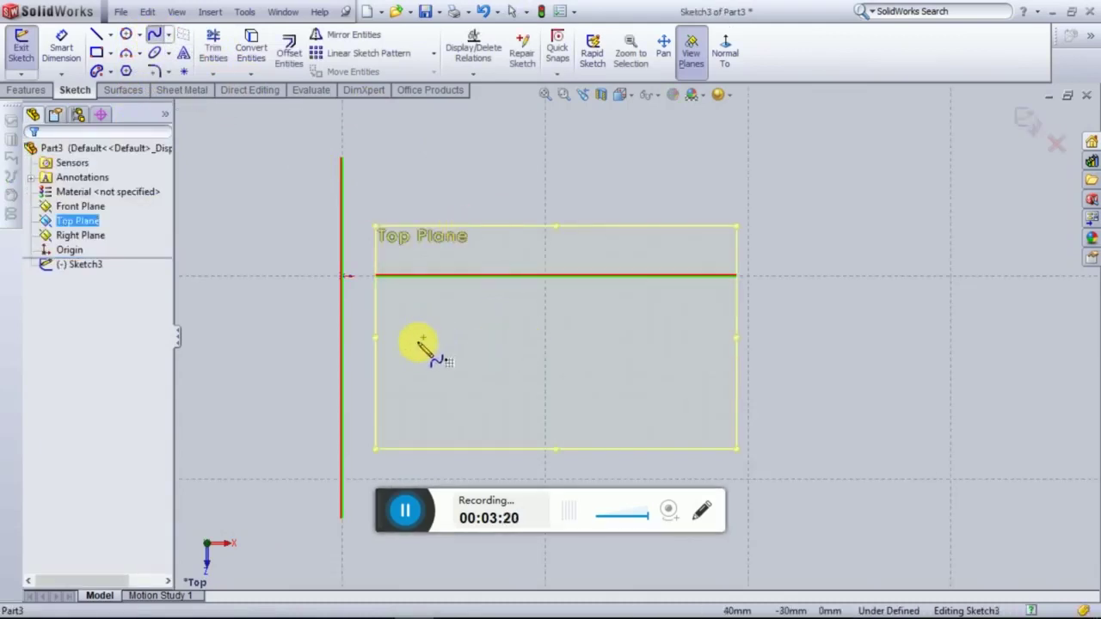
{"action": "left_click", "coordinate": [486, 215]}
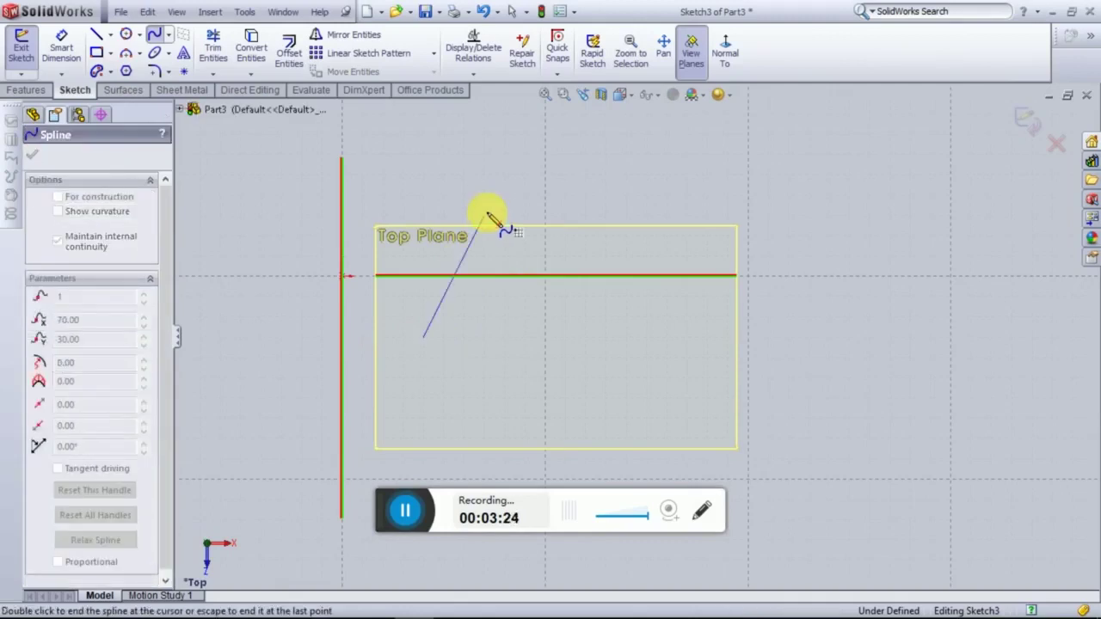
{"action": "left_click", "coordinate": [606, 337]}
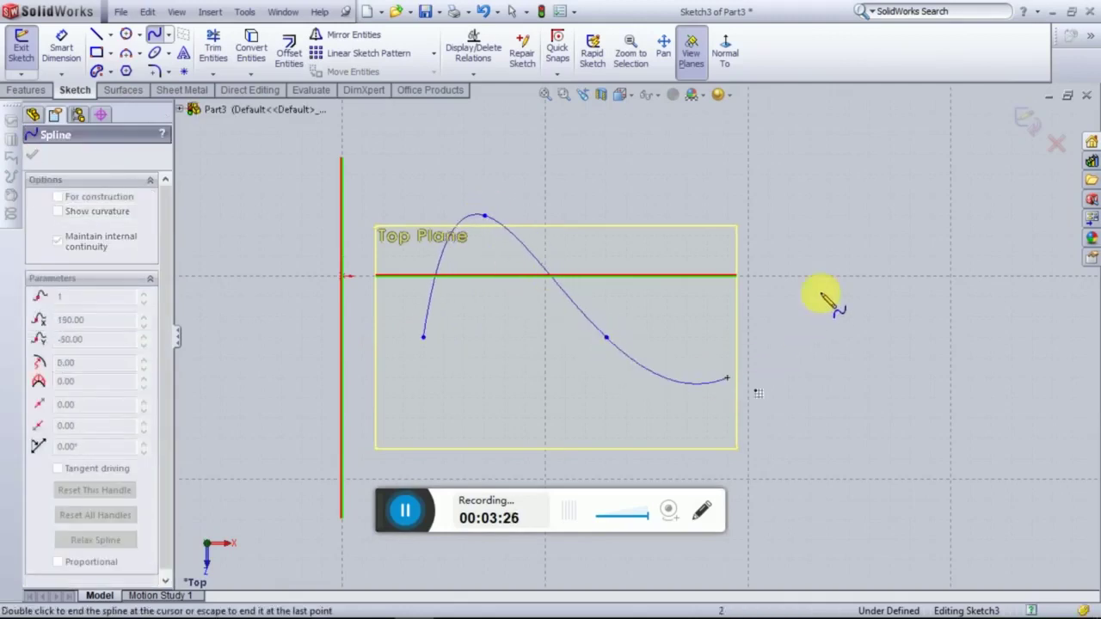
{"action": "right_click", "coordinate": [830, 238]}
{"action": "left_click", "coordinate": [860, 251]}
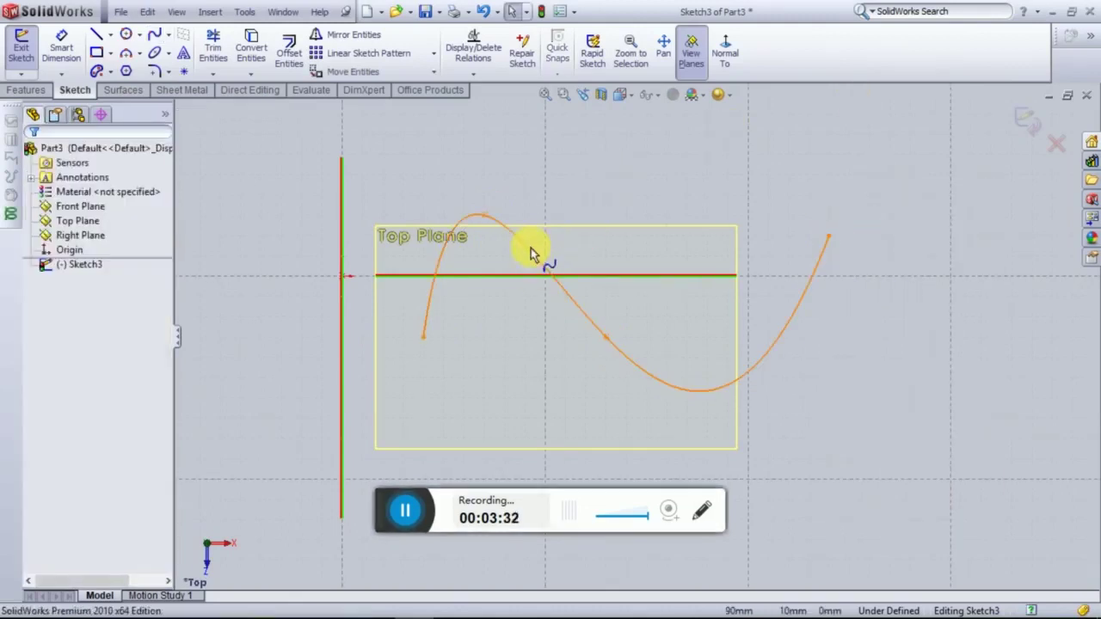
Reshape the spline with its tangent handles, deepening the lower curve, and exit the sketch
{"action": "left_click", "coordinate": [550, 269]}
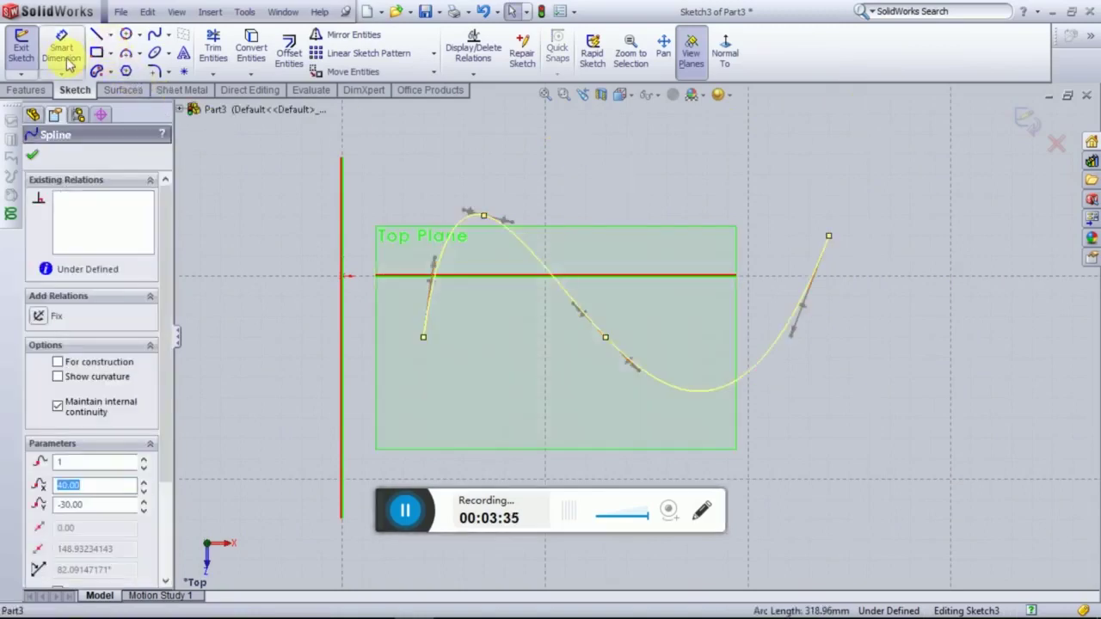
{"action": "left_click_drag", "start_coordinate": [507, 223], "coordinate": [563, 250]}
{"action": "left_click_drag", "start_coordinate": [582, 262], "coordinate": [526, 213]}
{"action": "left_click", "coordinate": [705, 387]}
{"action": "left_click_drag", "start_coordinate": [705, 387], "coordinate": [682, 450]}
{"action": "left_click", "coordinate": [1023, 122]}
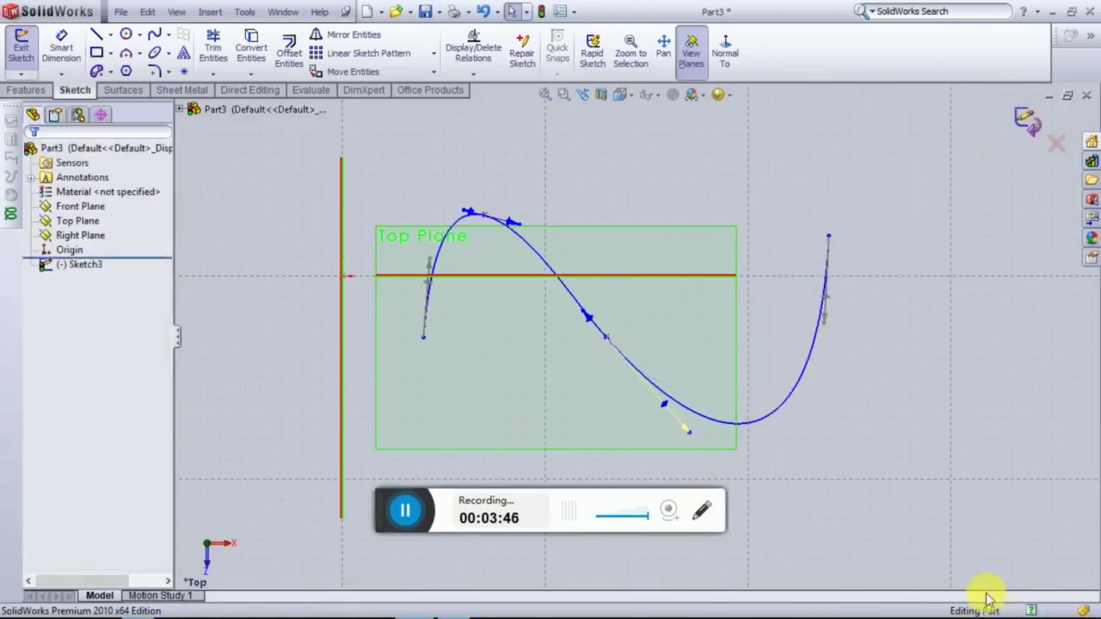
Delete the spline sketch
{"action": "double_click", "coordinate": [783, 407]}
{"action": "key", "text": "Delete"}
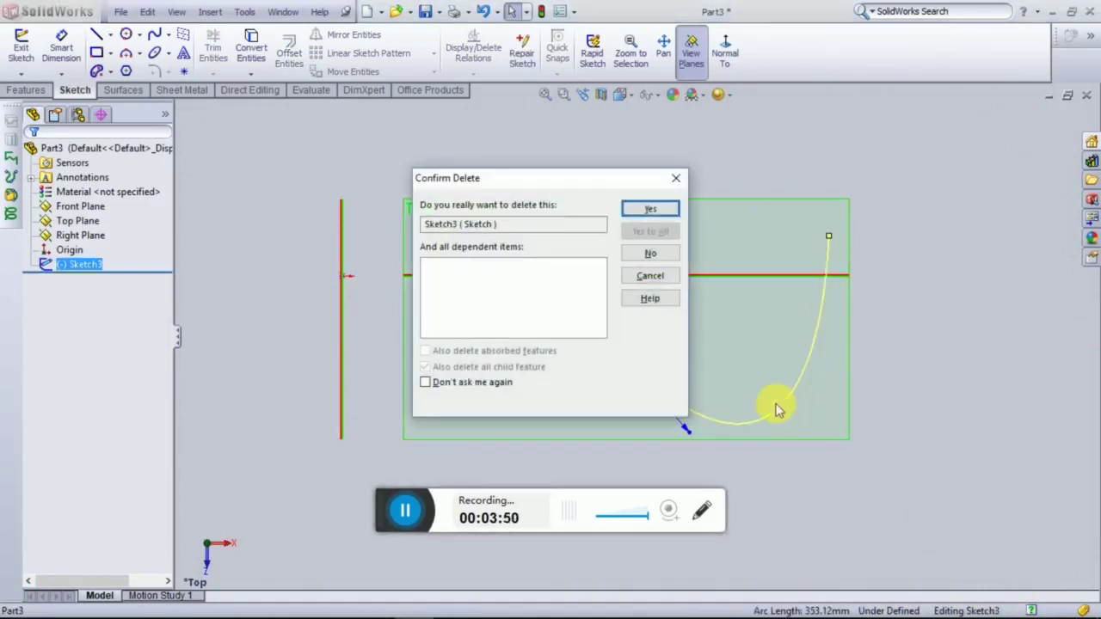
{"action": "left_click", "coordinate": [678, 207]}
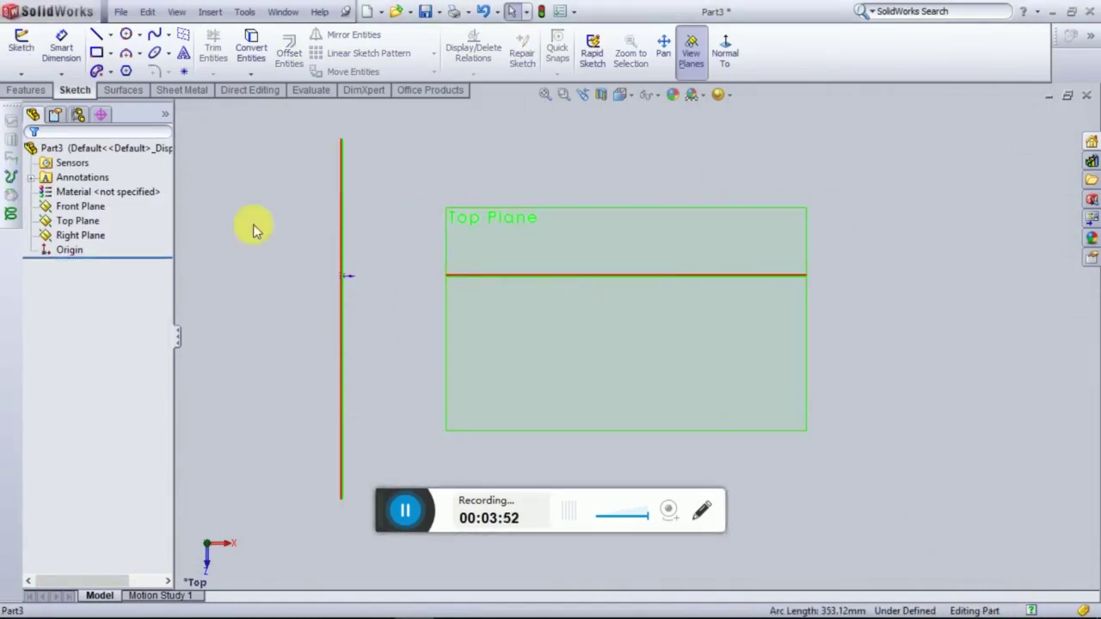
Start a 3D sketch with the sketch Plane command and cancel the plane definition without choosing any references
{"action": "left_click", "coordinate": [183, 36]}
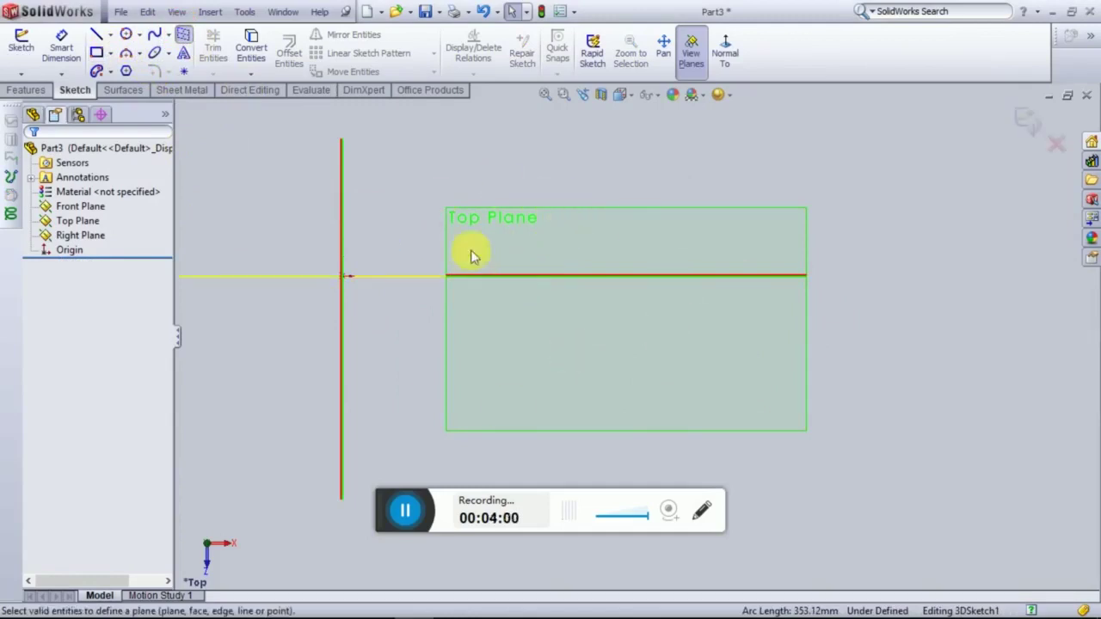
{"action": "mouse_move", "coordinate": [484, 266]}
{"action": "middle_mouse_down"}
{"action": "mouse_move", "coordinate": [517, 352]}
{"action": "mouse_move", "coordinate": [515, 449]}
{"action": "mouse_move", "coordinate": [499, 304]}
{"action": "mouse_move", "coordinate": [413, 301]}
{"action": "middle_mouse_up"}
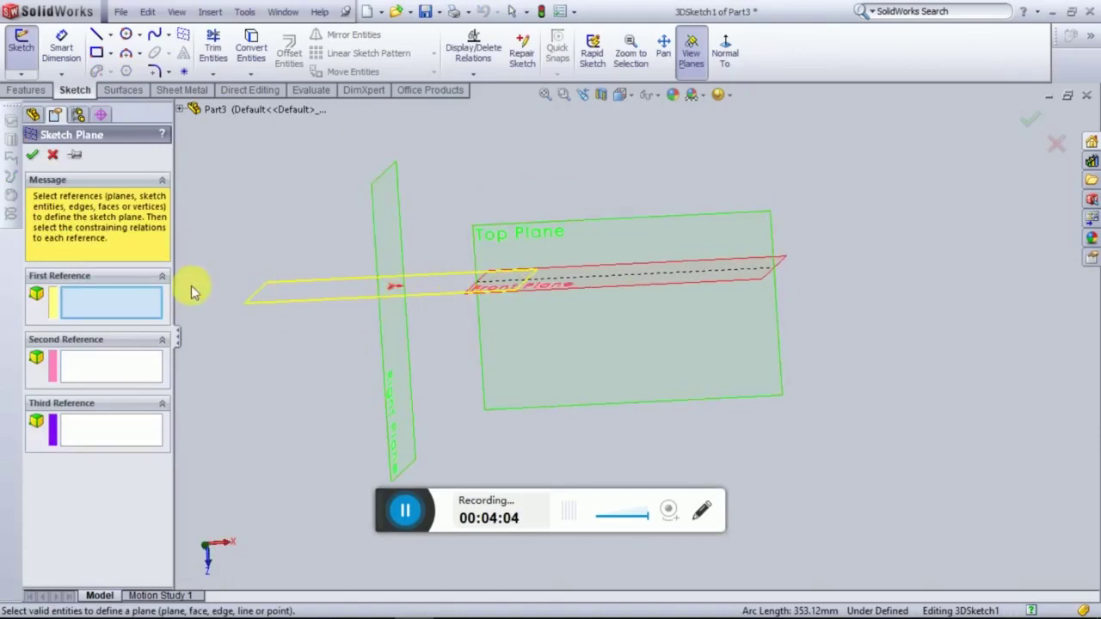
{"action": "middle_click_drag", "start_coordinate": [514, 273], "coordinate": [482, 262]}
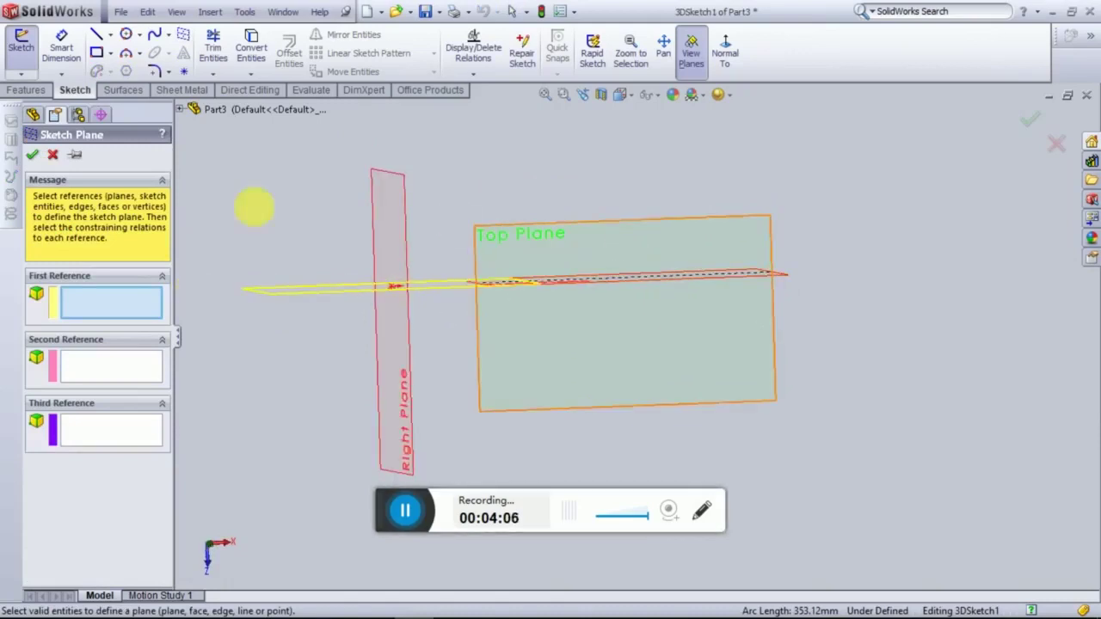
{"action": "left_click", "coordinate": [52, 157]}
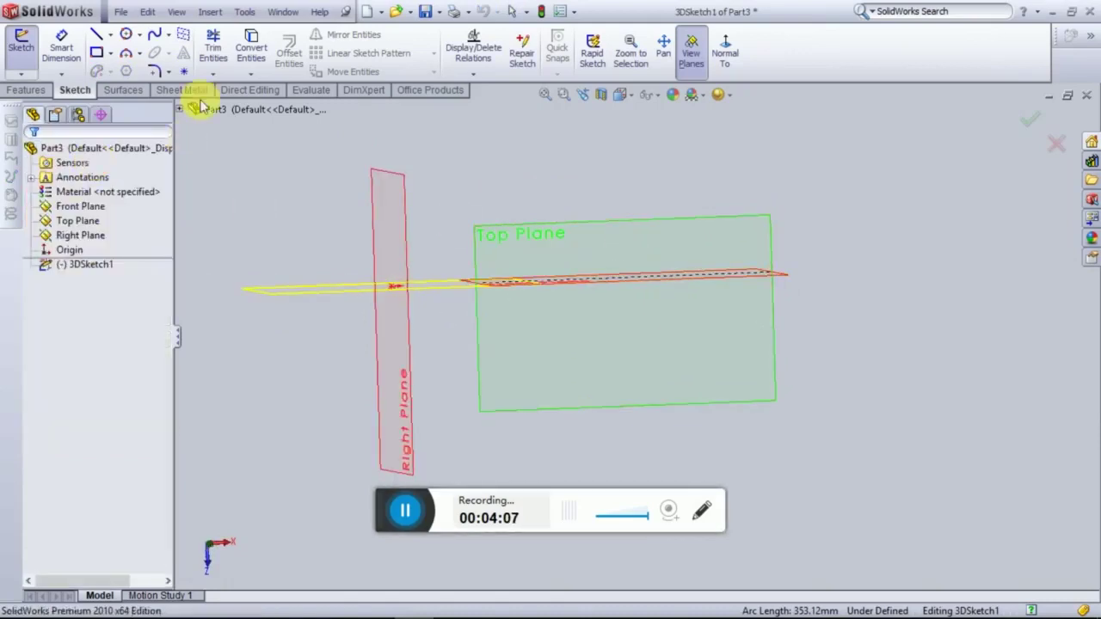
Sketch a corner rectangle on the ZX plane, viewed square on, wider than the Top Plane outline it crosses
{"action": "left_click", "coordinate": [122, 59]}
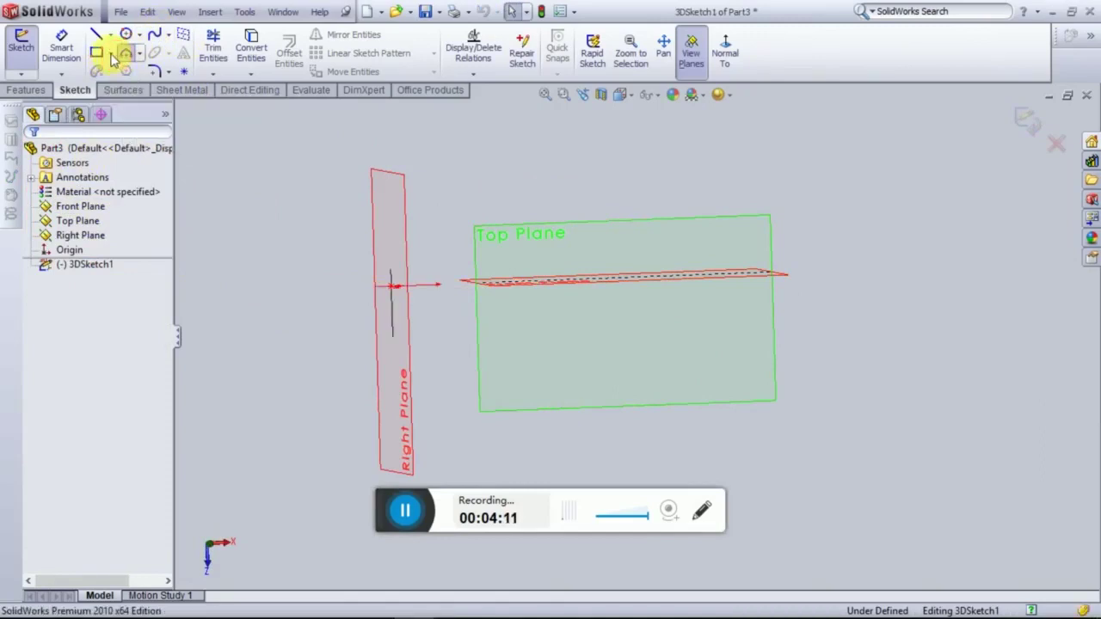
{"action": "left_click", "coordinate": [112, 58]}
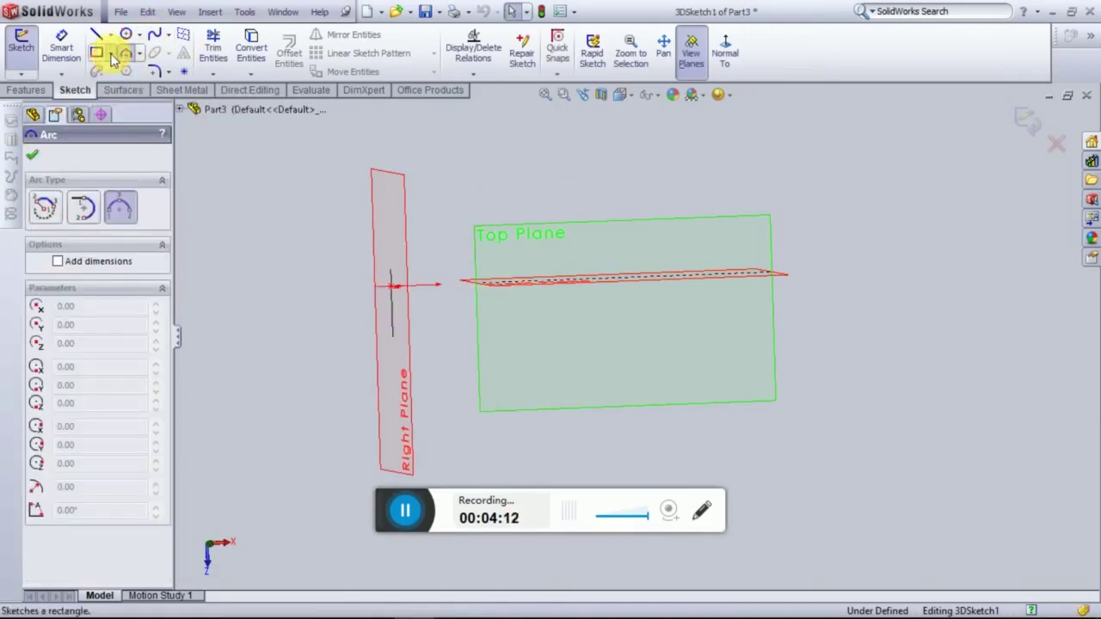
{"action": "left_click", "coordinate": [112, 55]}
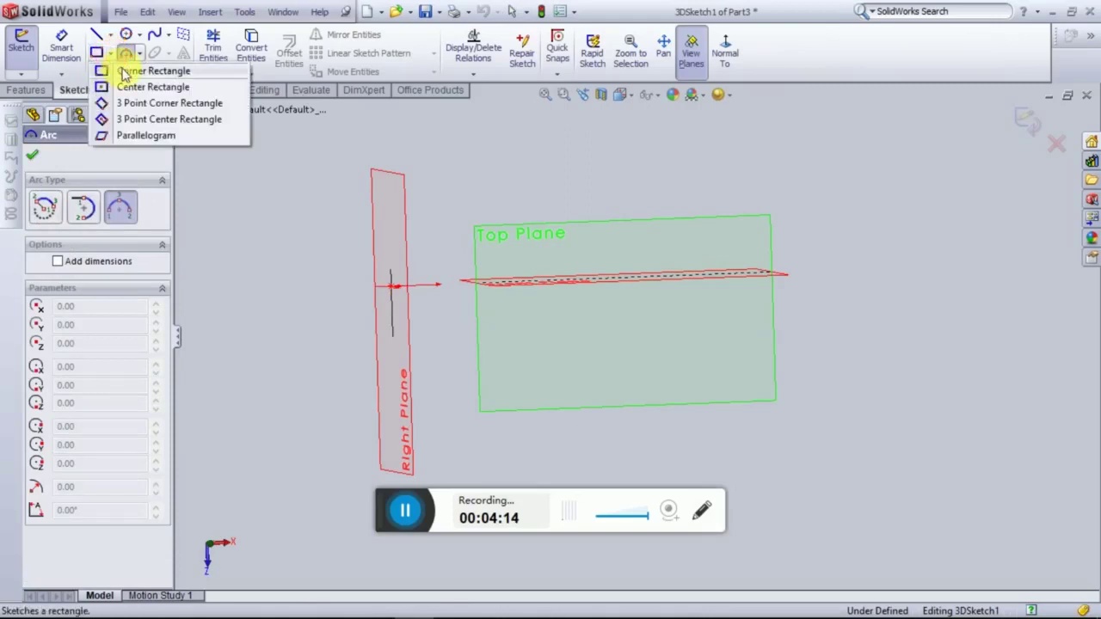
{"action": "left_click", "coordinate": [129, 71]}
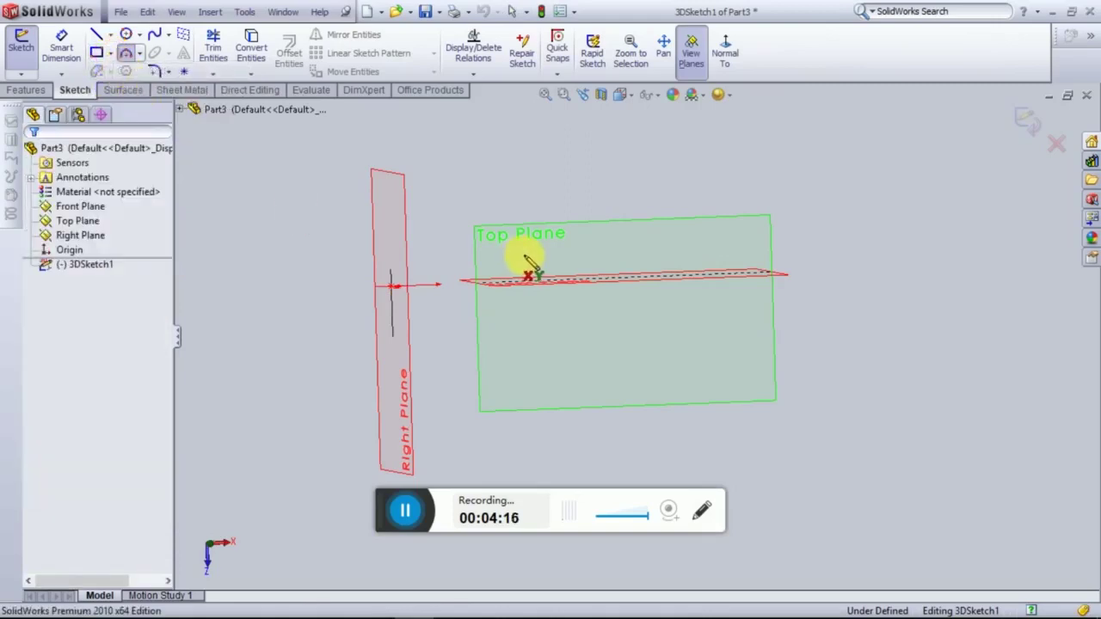
{"action": "key", "text": "Tab"}
{"action": "key", "text": "Tab"}
{"action": "key", "text": "ctrl+8"}
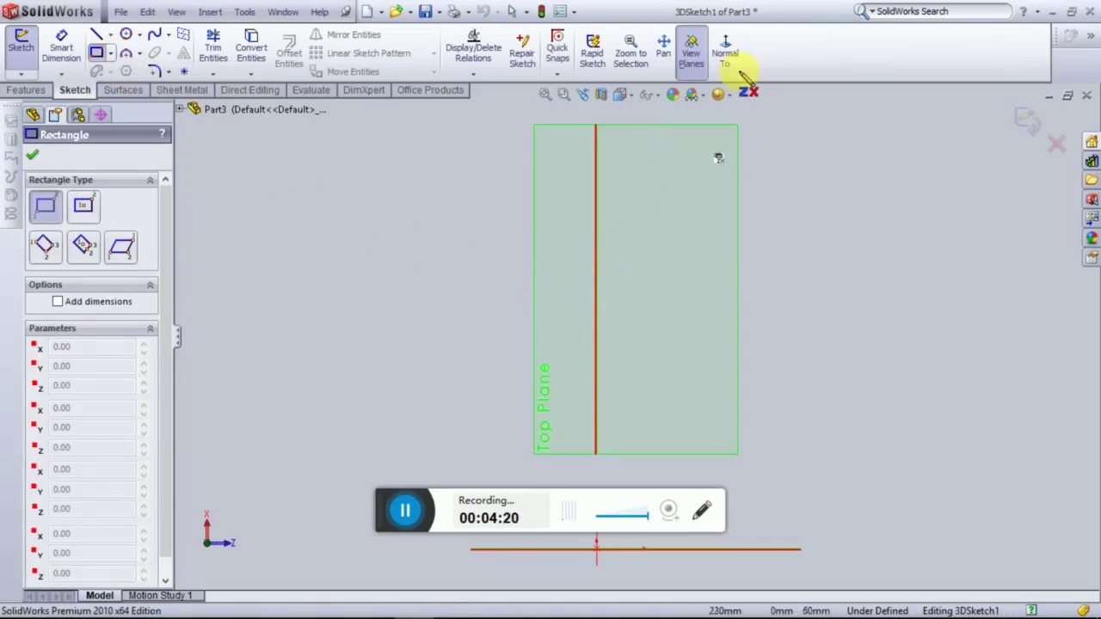
{"action": "left_click", "coordinate": [736, 60]}
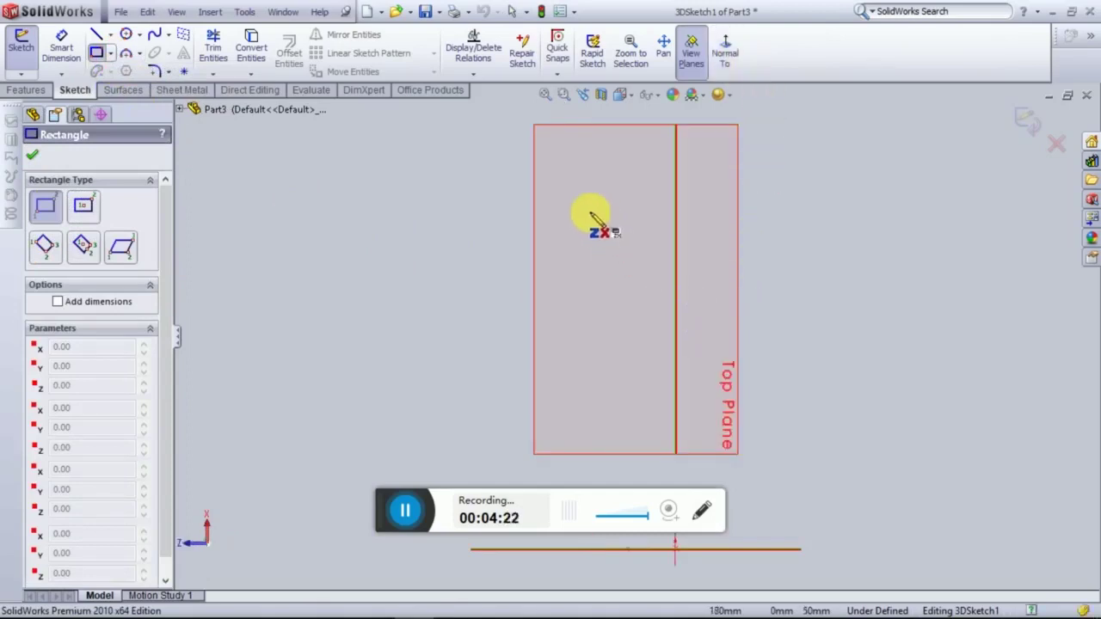
{"action": "mouse_move", "coordinate": [503, 190]}
{"action": "left_mouse_down"}
{"action": "mouse_move", "coordinate": [530, 373]}
{"action": "mouse_move", "coordinate": [674, 381]}
{"action": "left_mouse_up"}
{"action": "left_click_drag", "start_coordinate": [779, 384], "coordinate": [811, 378]}
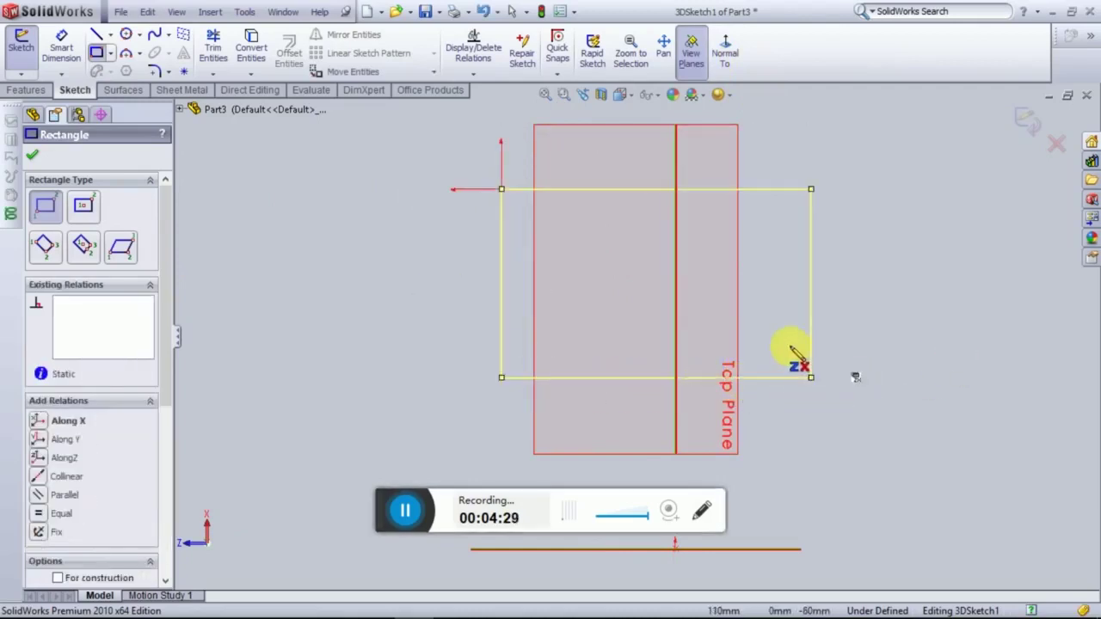
Sketch a roughly square center rectangle to the left of the Top Plane outline
{"action": "scroll", "coordinate": [791, 348], "scroll_direction": "up", "scroll_amount": 4}
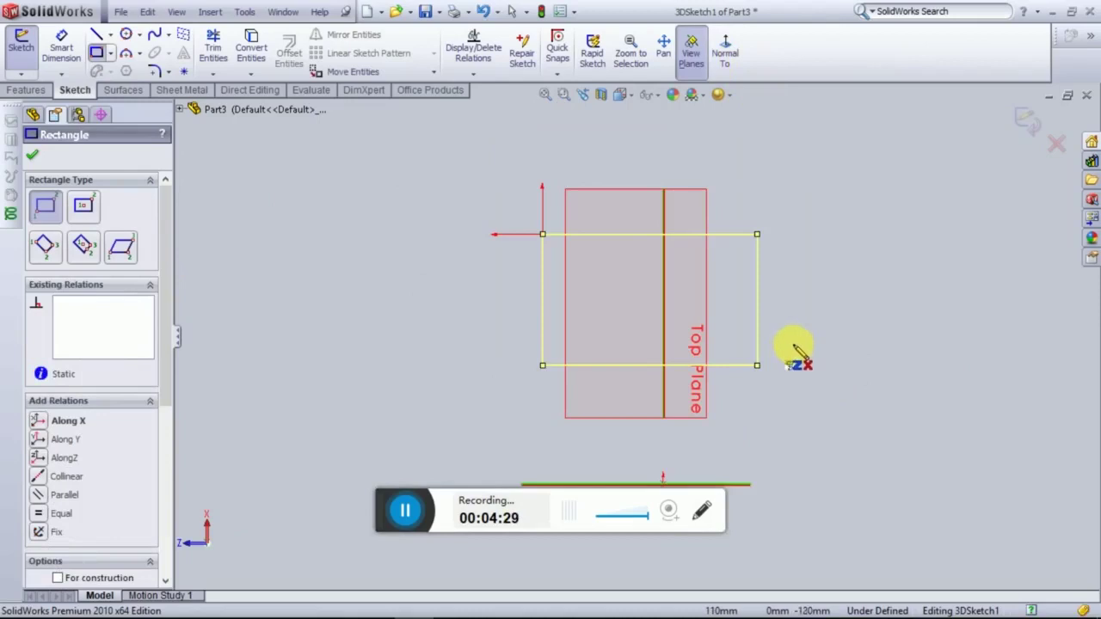
{"action": "left_click", "coordinate": [110, 54]}
{"action": "left_click", "coordinate": [138, 85]}
{"action": "mouse_move", "coordinate": [365, 281]}
{"action": "left_mouse_down"}
{"action": "mouse_move", "coordinate": [398, 329]}
{"action": "mouse_move", "coordinate": [412, 329]}
{"action": "left_mouse_up"}
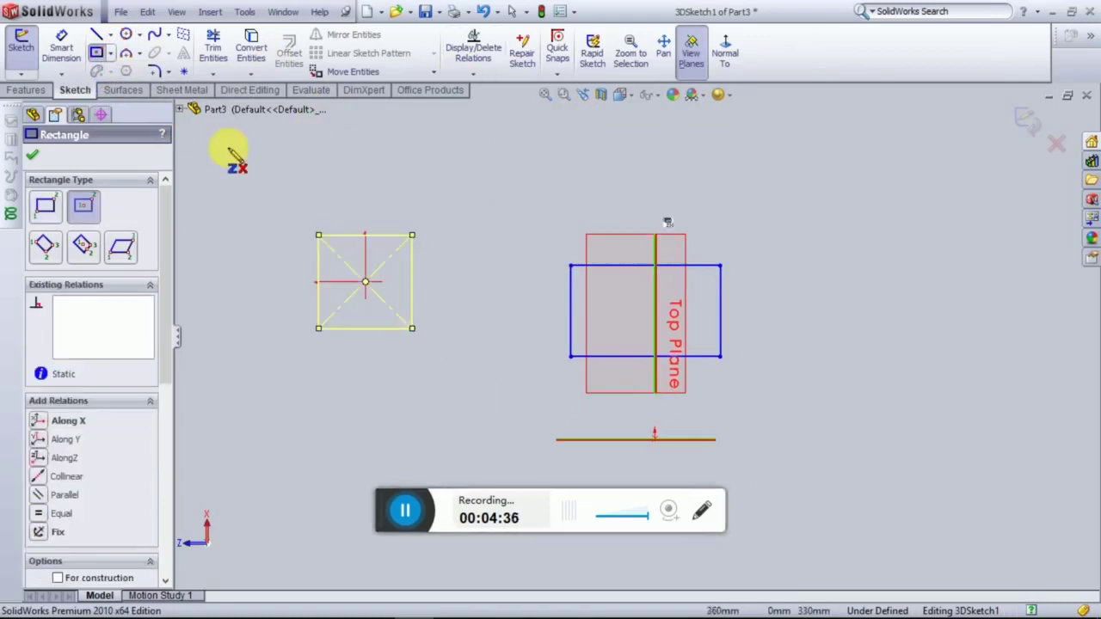
Sketch a 3-point corner rectangle about 185 mm wide to the upper right of the first rectangle
{"action": "left_click", "coordinate": [113, 54]}
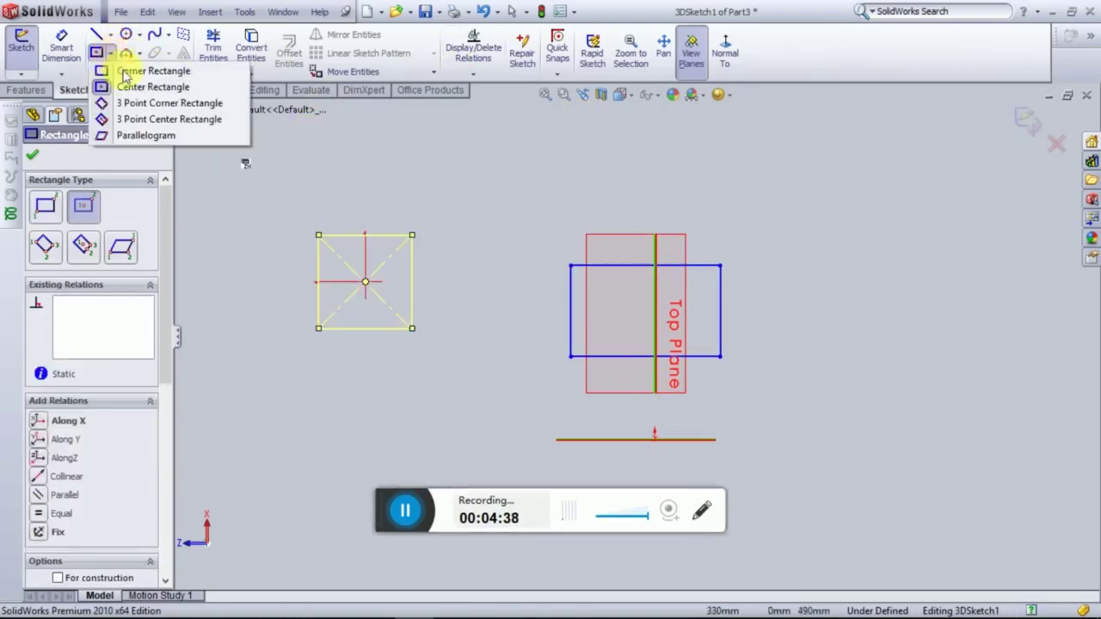
{"action": "left_click", "coordinate": [138, 103]}
{"action": "scroll", "coordinate": [688, 297], "scroll_direction": "up", "scroll_amount": 2}
{"action": "scroll", "coordinate": [714, 258], "scroll_direction": "up", "scroll_amount": 1}
{"action": "left_click", "coordinate": [739, 230]}
{"action": "left_click", "coordinate": [832, 234]}
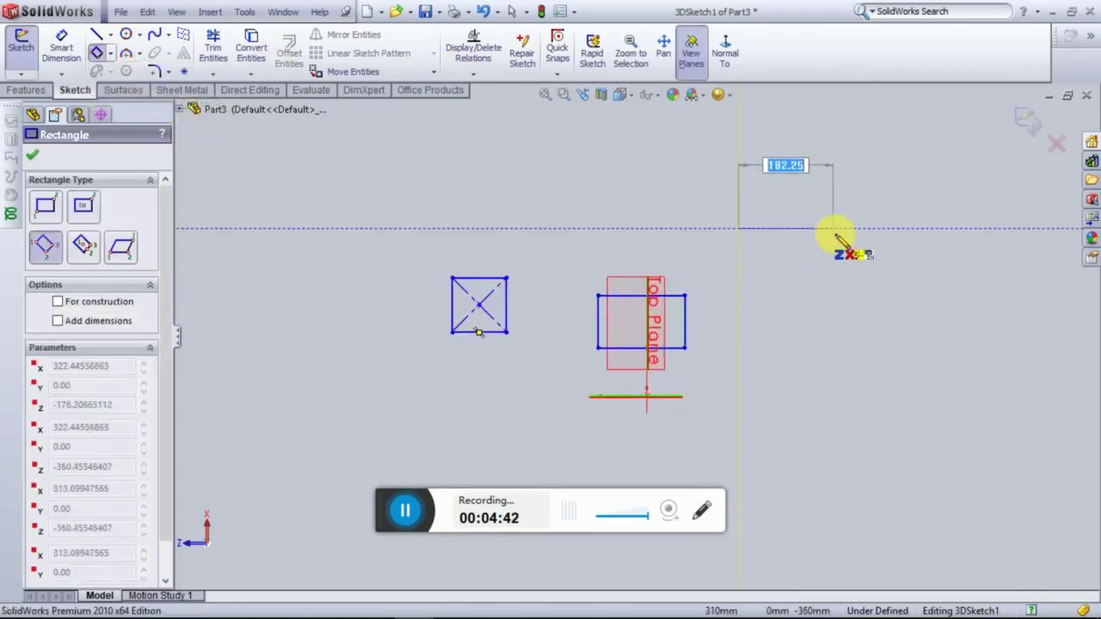
{"action": "left_click", "coordinate": [870, 327]}
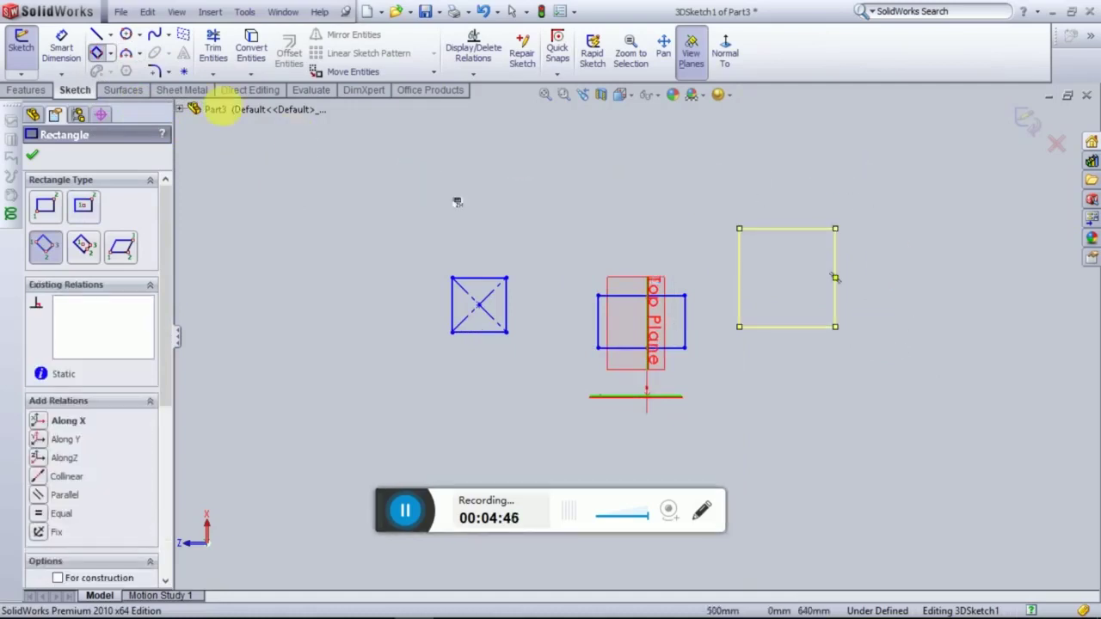
Sketch a 3-point center rectangle about 165 mm wide and 162 mm high below the 3-point corner rectangle
{"action": "left_click", "coordinate": [116, 56]}
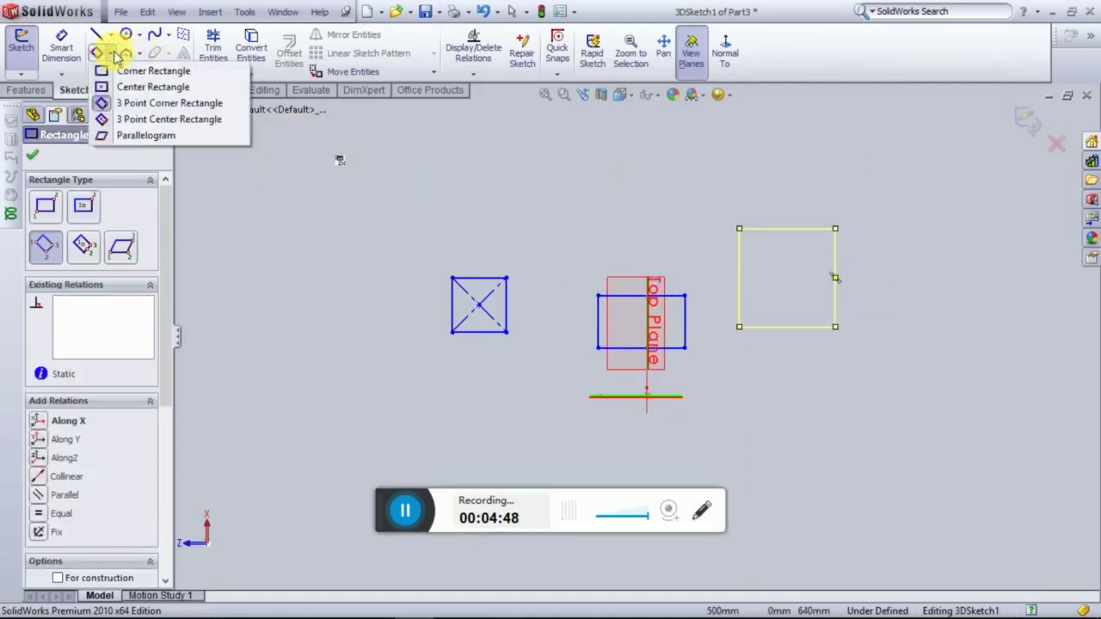
{"action": "left_click", "coordinate": [142, 116]}
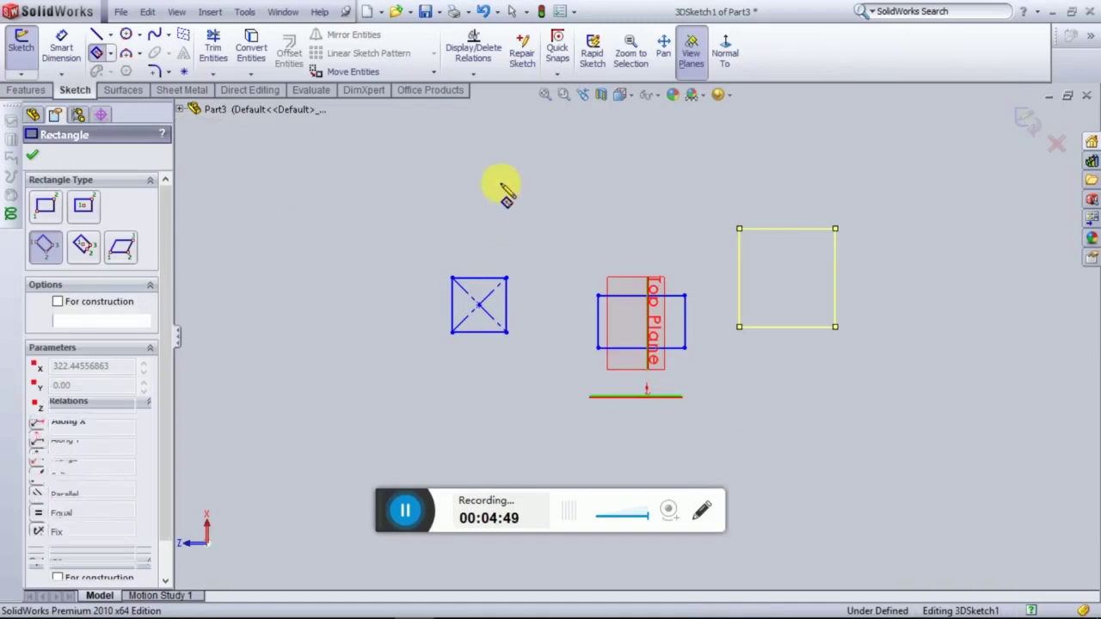
{"action": "left_click", "coordinate": [806, 418]}
{"action": "left_click", "coordinate": [848, 417]}
{"action": "left_click", "coordinate": [862, 460]}
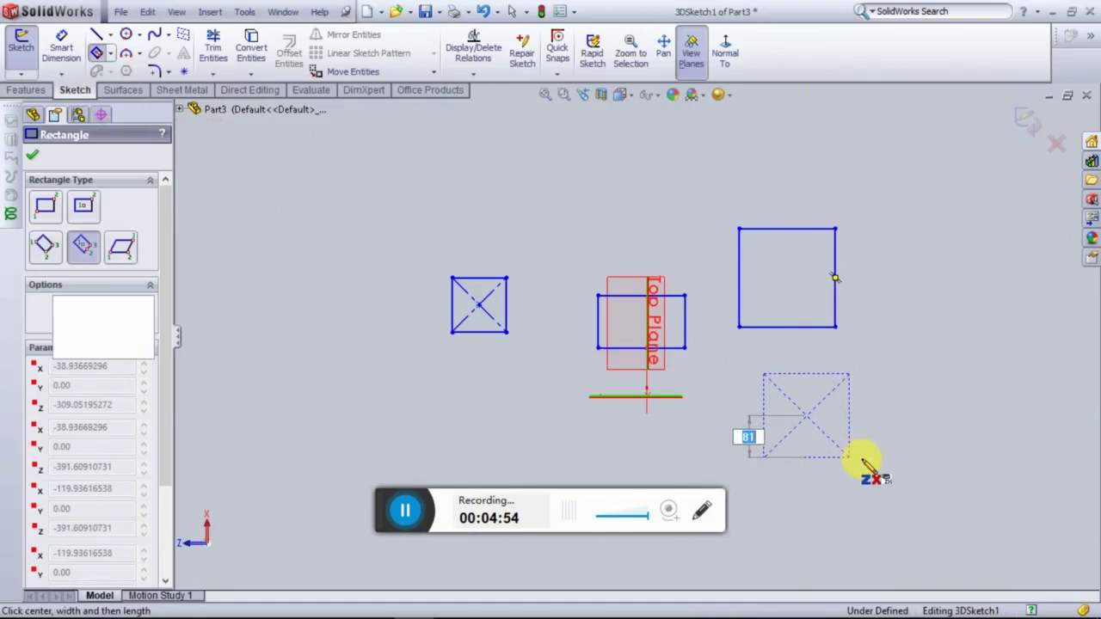
Sketch a slanted parallelogram with sides of about 155 mm and 208 mm to the upper left of the center rectangle
{"action": "left_click", "coordinate": [110, 54]}
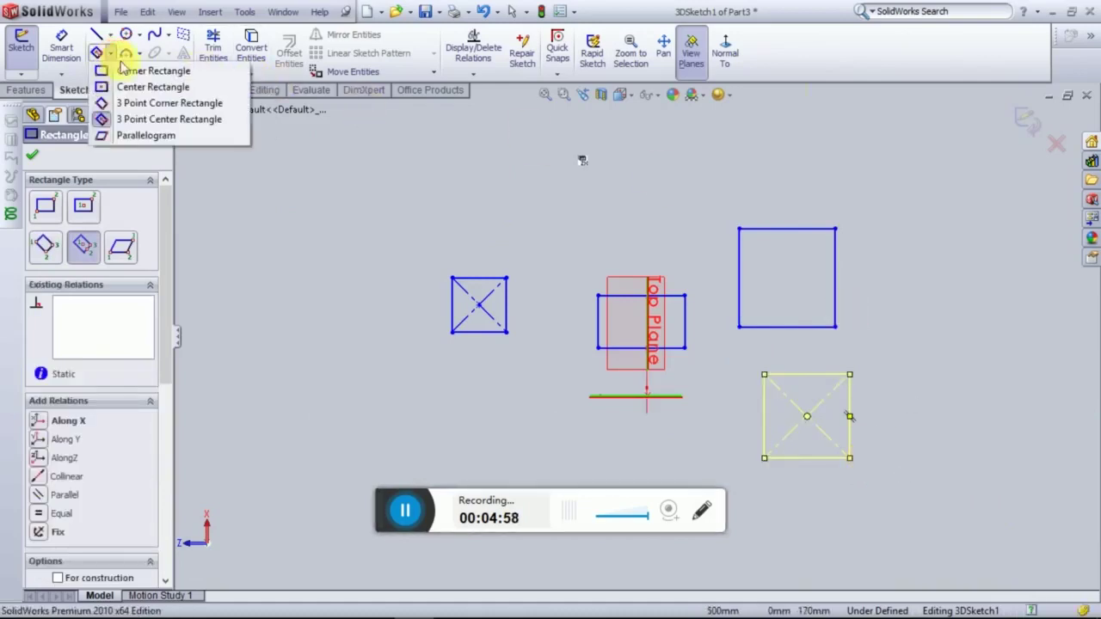
{"action": "left_click", "coordinate": [164, 136]}
{"action": "left_click", "coordinate": [271, 204]}
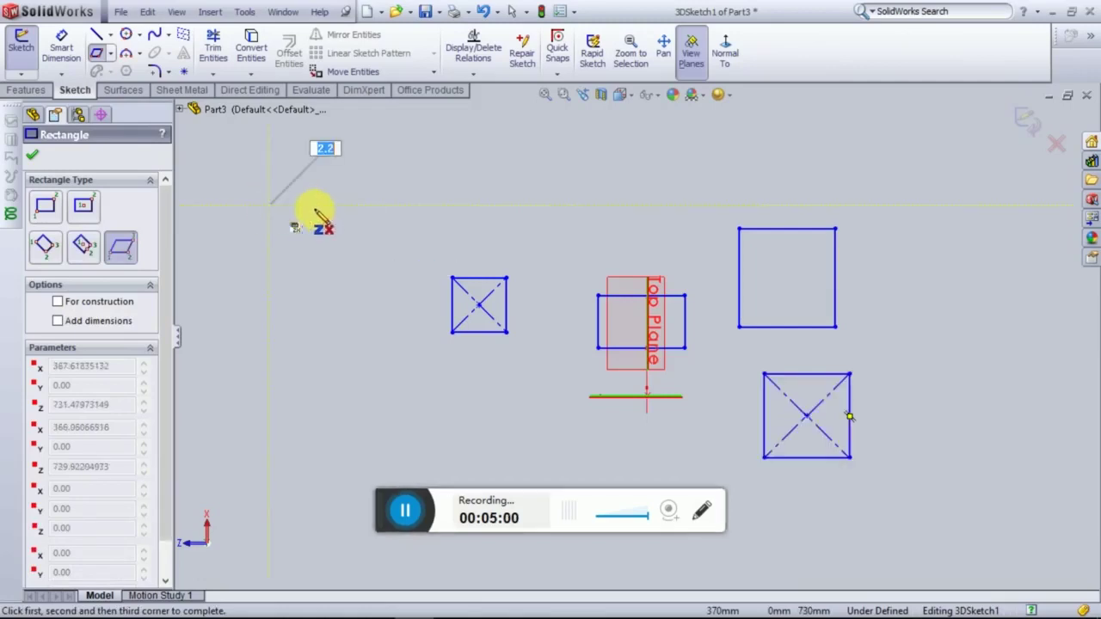
{"action": "left_click", "coordinate": [349, 210]}
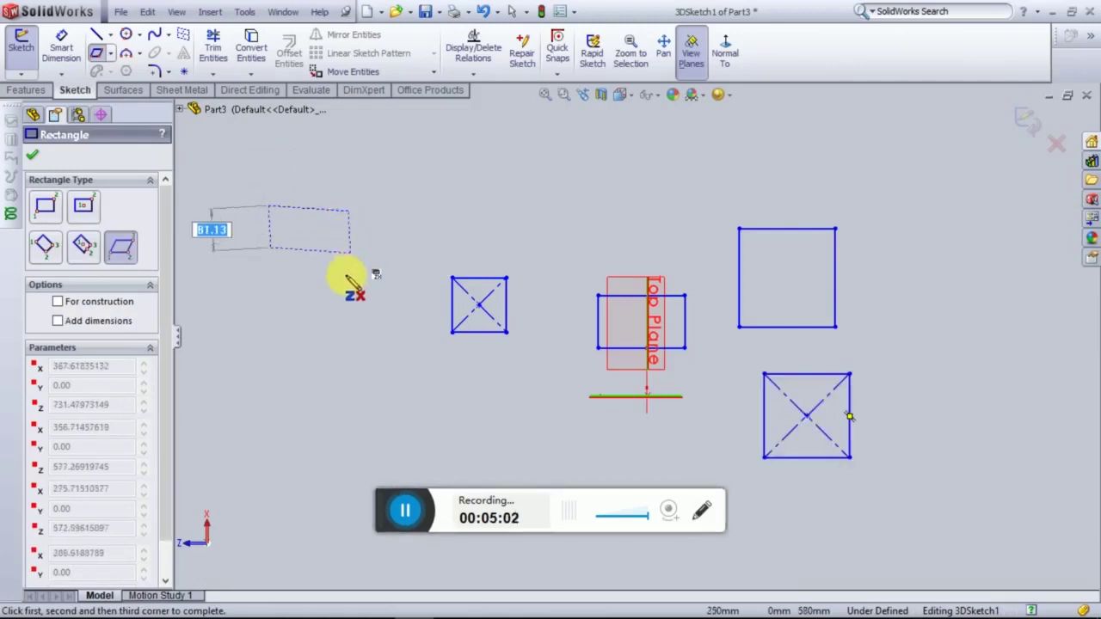
{"action": "left_click", "coordinate": [287, 300]}
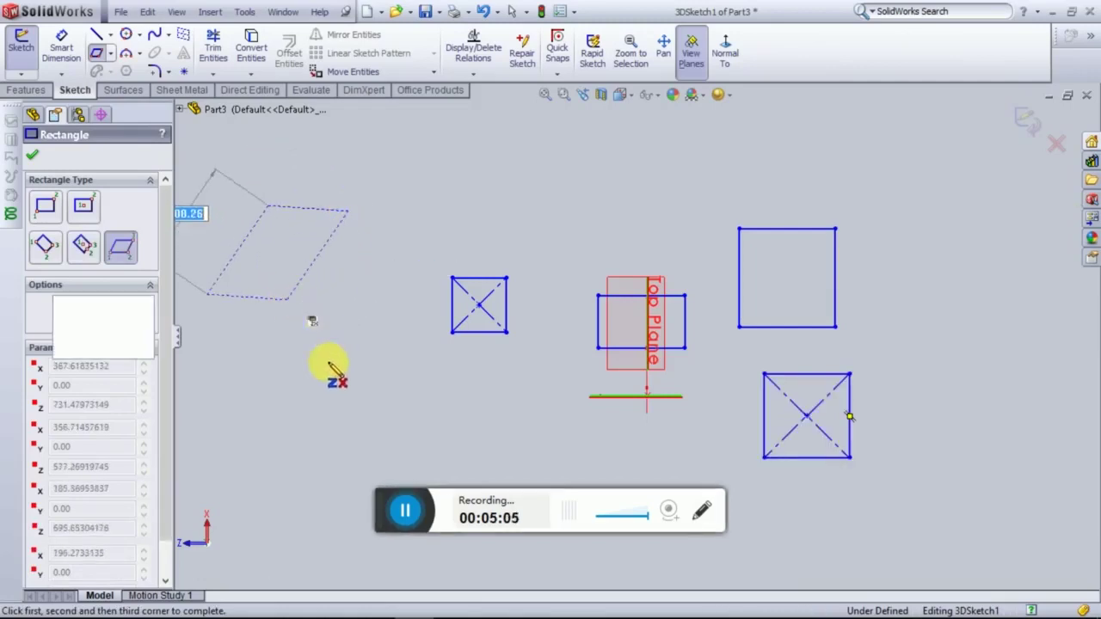
Sketch a second parallelogram with sides of about 143 mm and 183 mm below the first, and exit the 3D sketch
{"action": "left_click", "coordinate": [245, 392]}
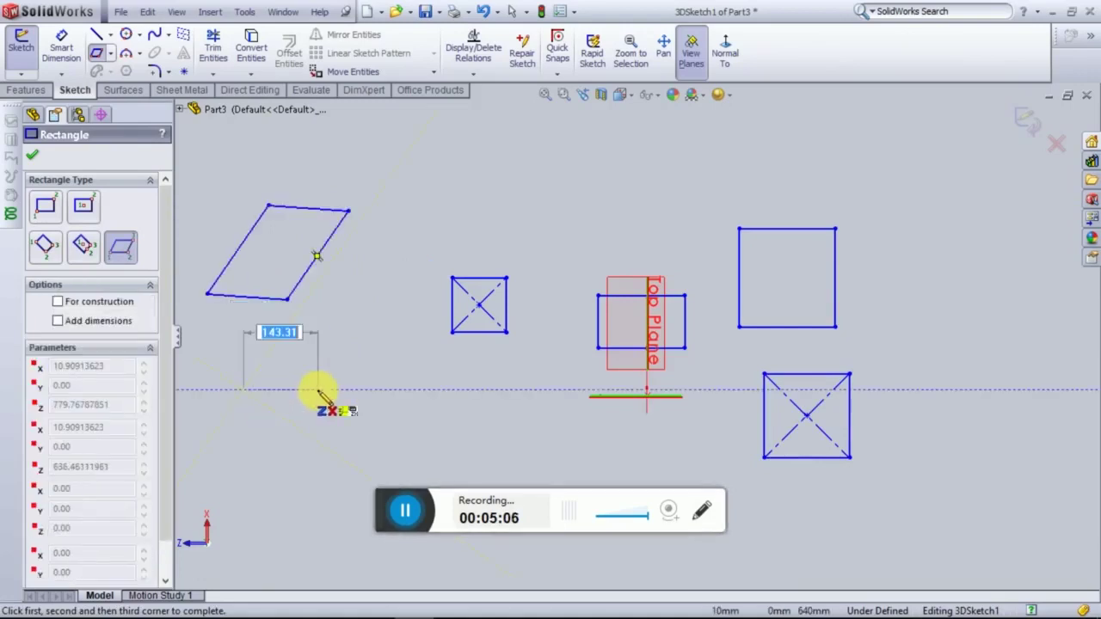
{"action": "left_click", "coordinate": [318, 391]}
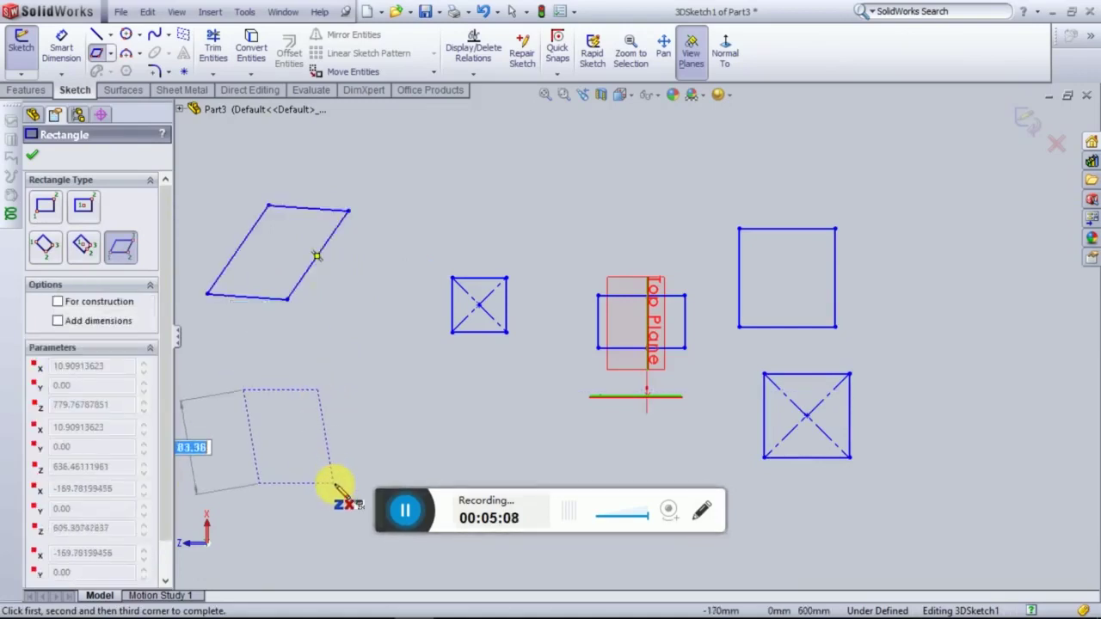
{"action": "left_click", "coordinate": [333, 483]}
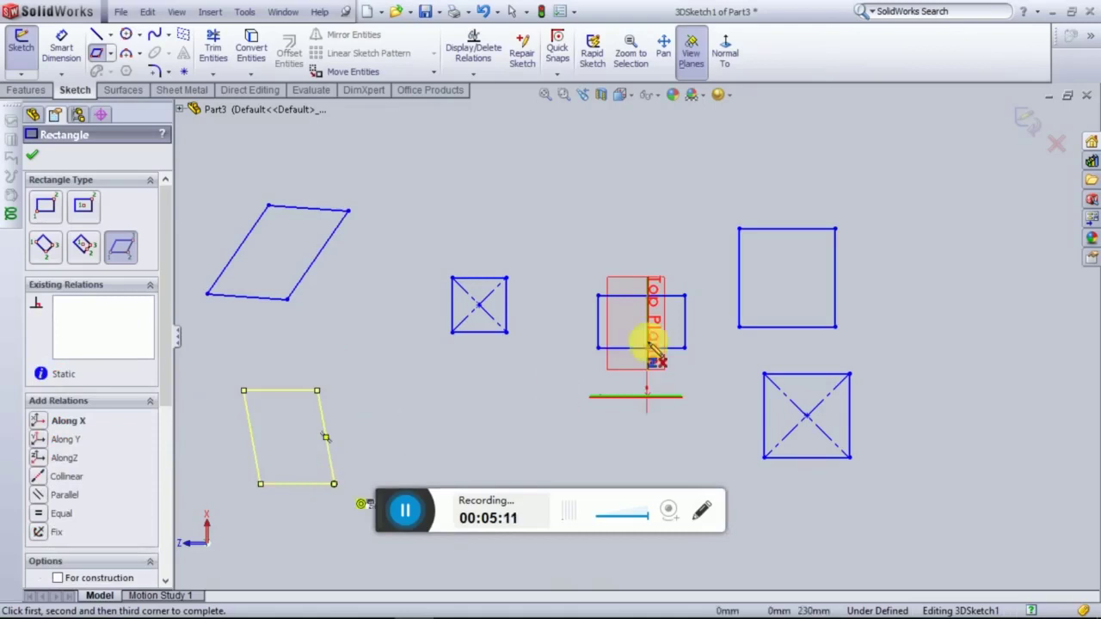
{"action": "left_click", "coordinate": [1023, 125]}
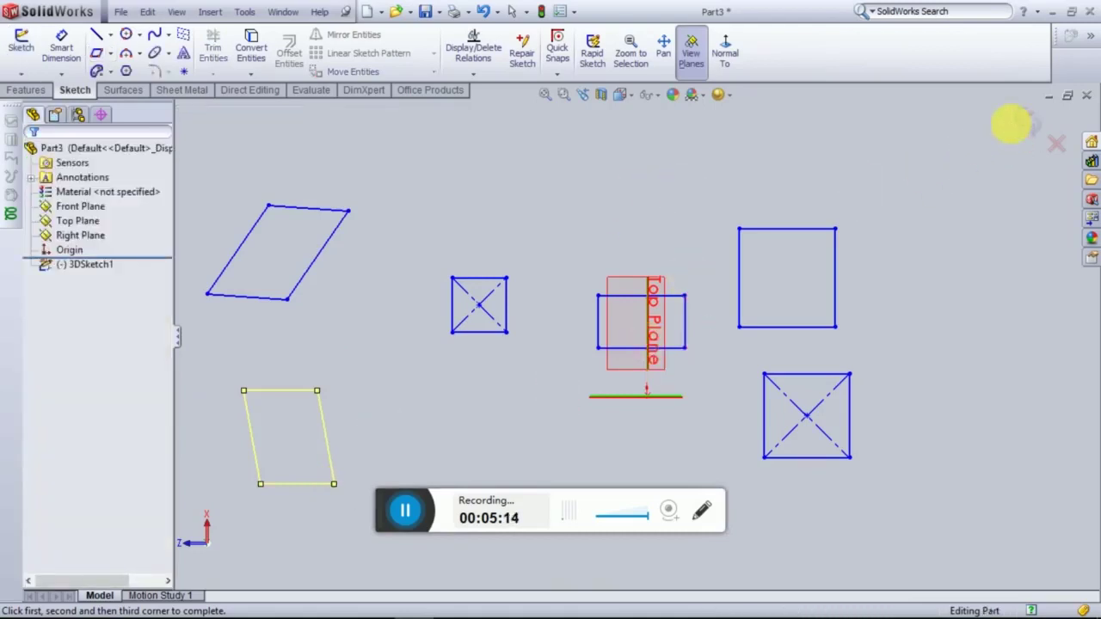
Delete the 3D sketch containing the rectangles and parallelograms
{"action": "left_click", "coordinate": [823, 230]}
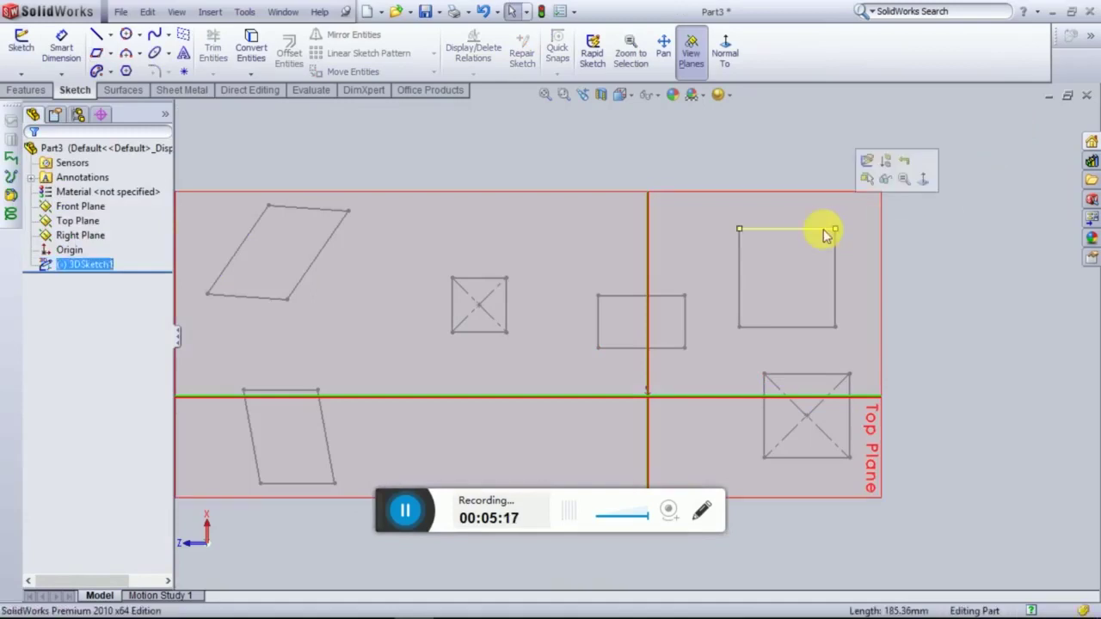
{"action": "key", "text": "Delete"}
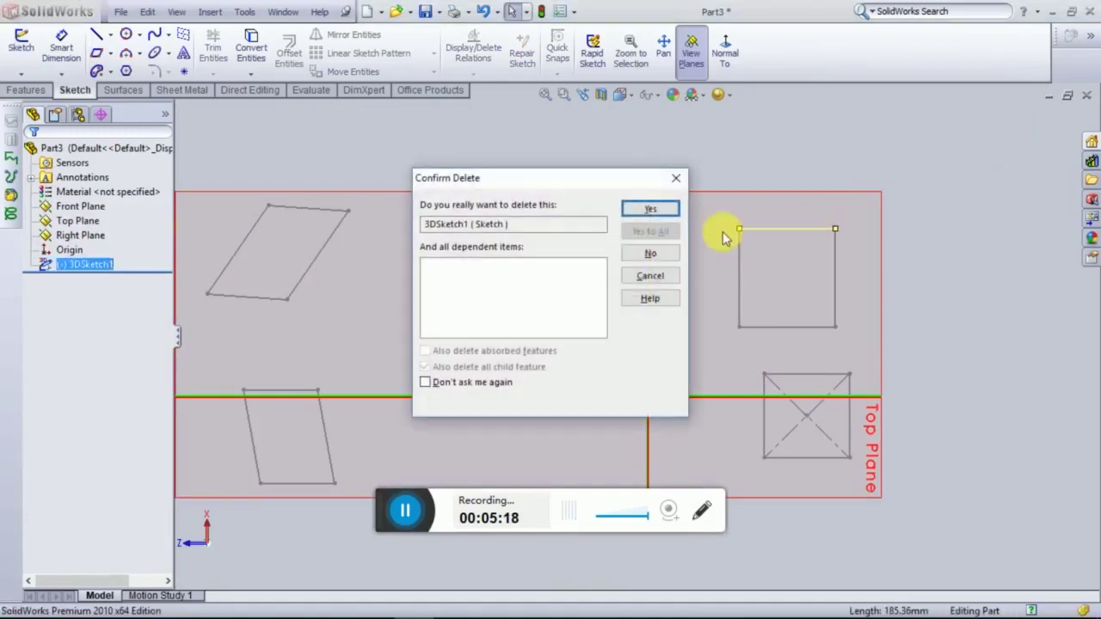
{"action": "left_click", "coordinate": [650, 209]}
Sketch a lower half-circle centerpoint arc of radius 30 mm on the Top Plane, centered at about X 190, Y -350
{"action": "scroll", "coordinate": [512, 293], "scroll_direction": "down", "scroll_amount": 5}
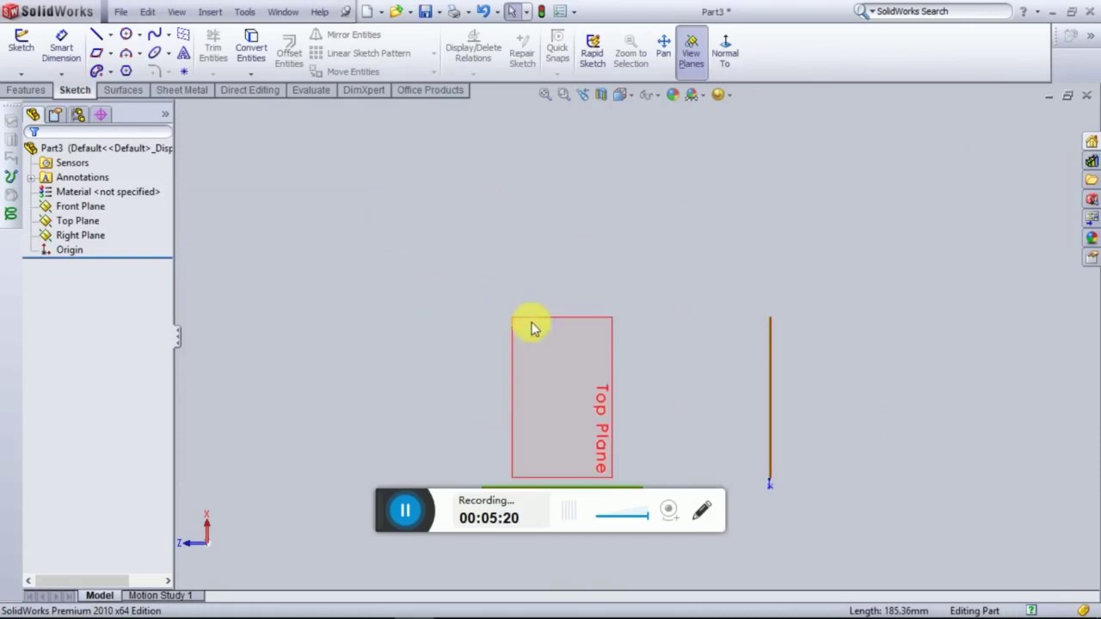
{"action": "left_click", "coordinate": [139, 53]}
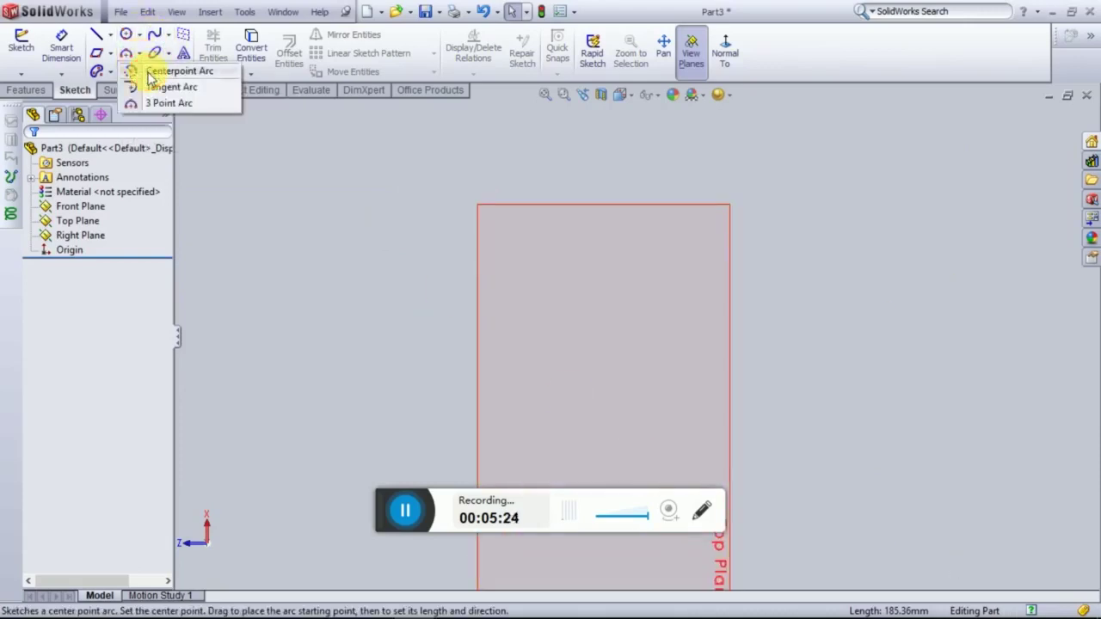
{"action": "left_click", "coordinate": [153, 73]}
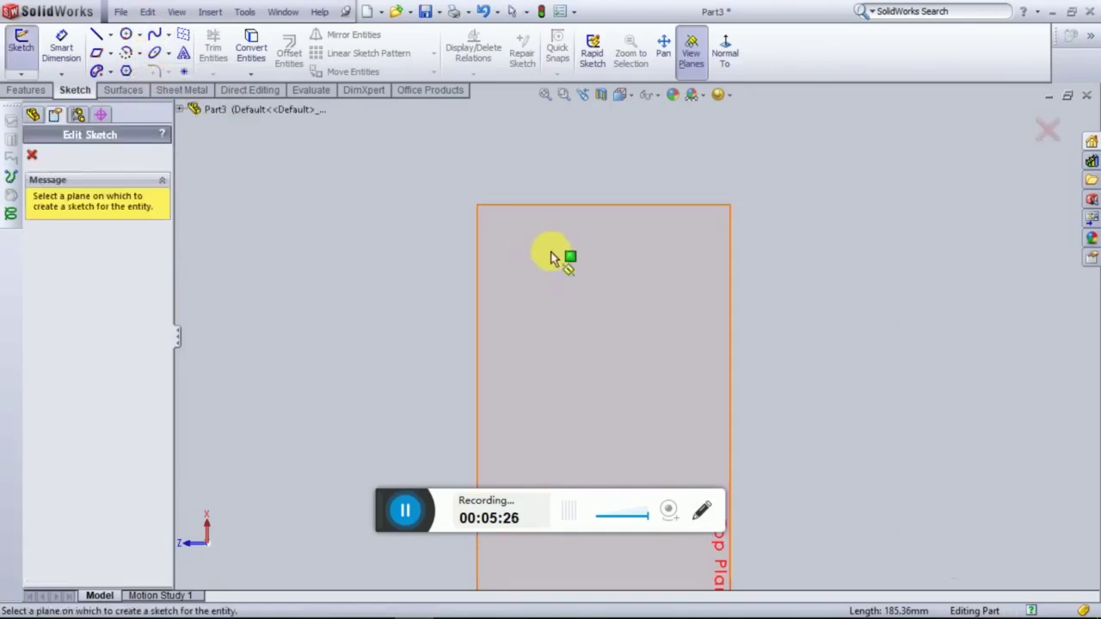
{"action": "left_click", "coordinate": [521, 210]}
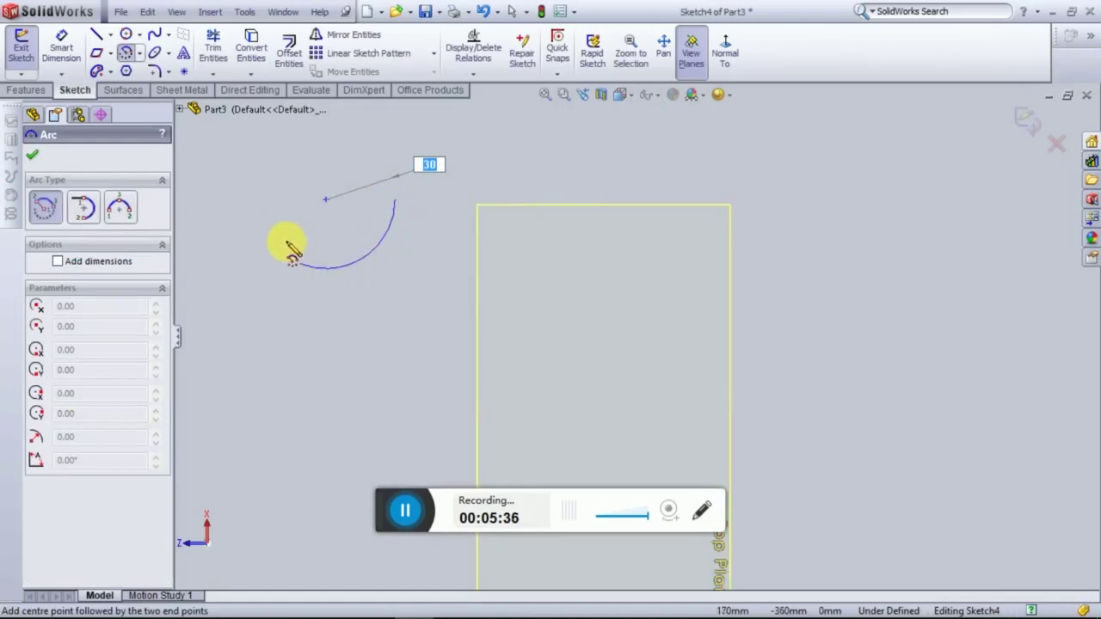
{"action": "left_click", "coordinate": [263, 201]}
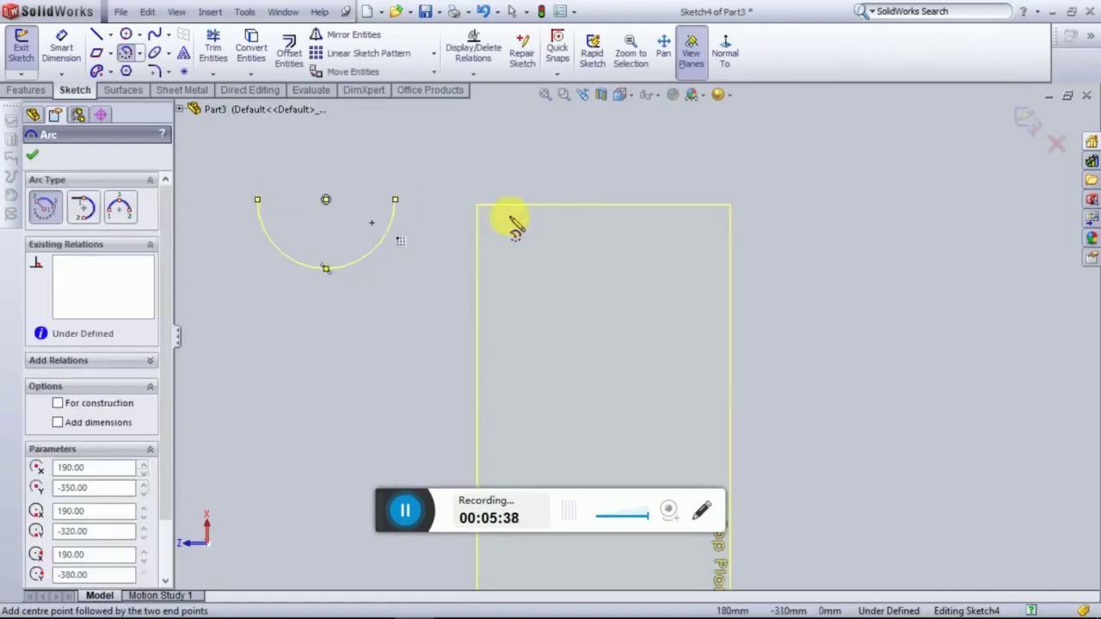
Add a nearly closed 40 mm radius centerpoint arc at X 200, Y -240 and a short arc of about 14 mm radius at X 190, Y -130
{"action": "left_click", "coordinate": [576, 177]}
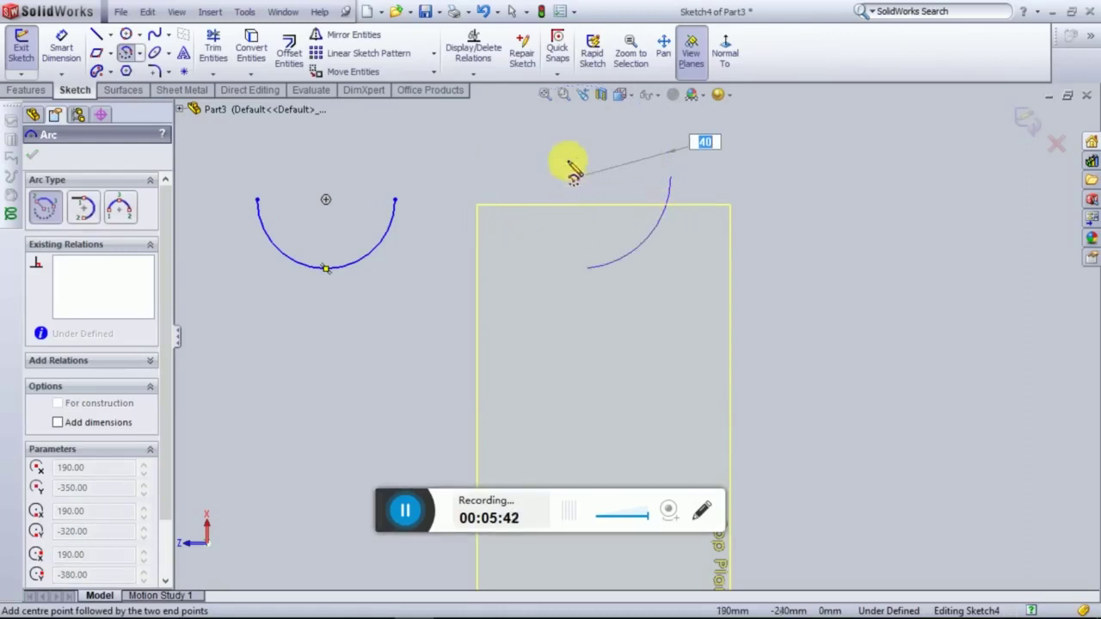
{"action": "left_click", "coordinate": [644, 156]}
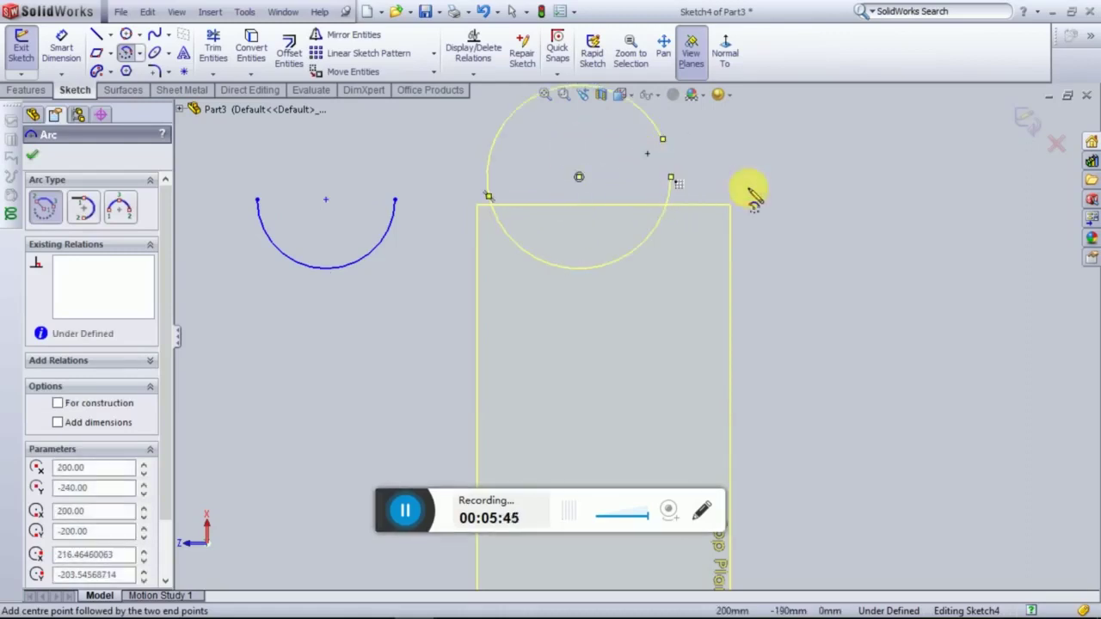
{"action": "left_click", "coordinate": [830, 199]}
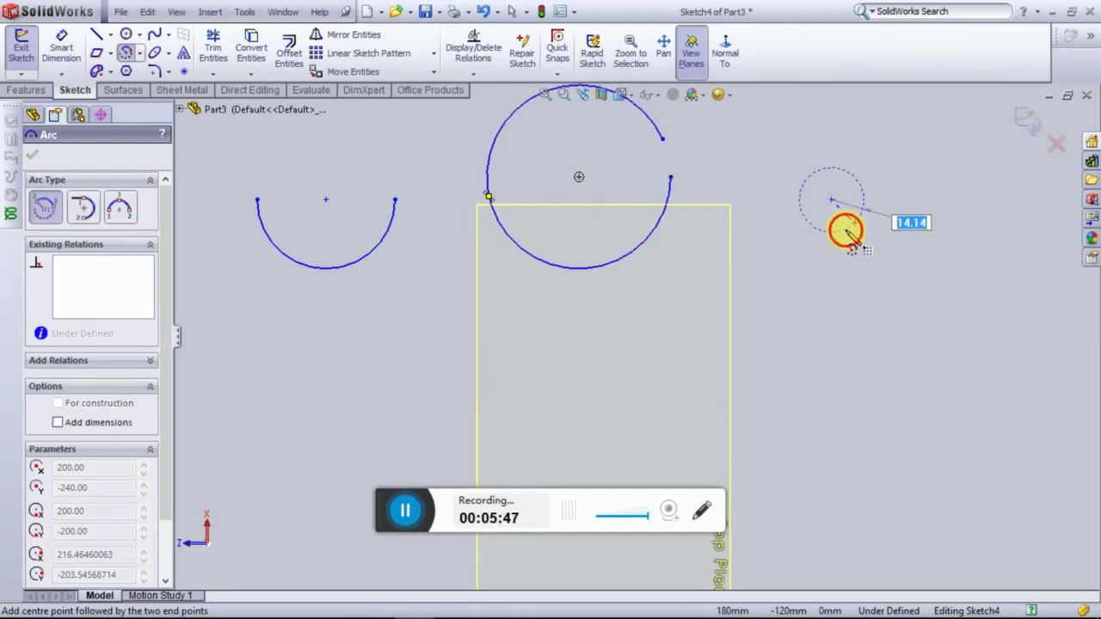
{"action": "left_click", "coordinate": [821, 230]}
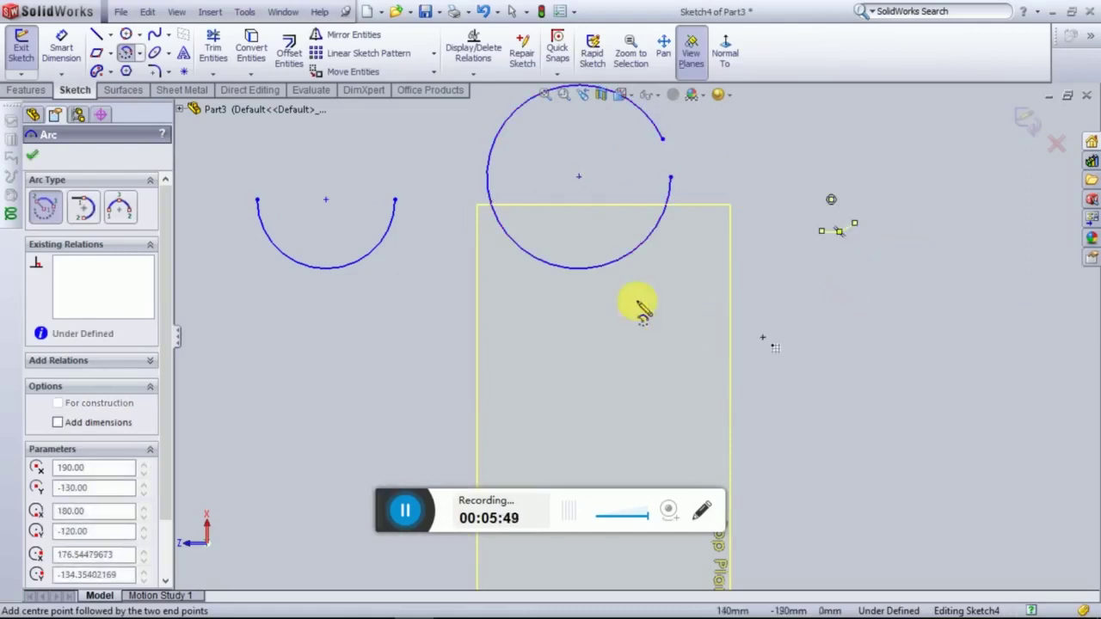
Sketch two chained tangent arcs from the half-circle's upper end nearest the large arc, the first about 21.67 mm in radius, ending near X 140, Y -280
{"action": "left_click", "coordinate": [168, 53]}
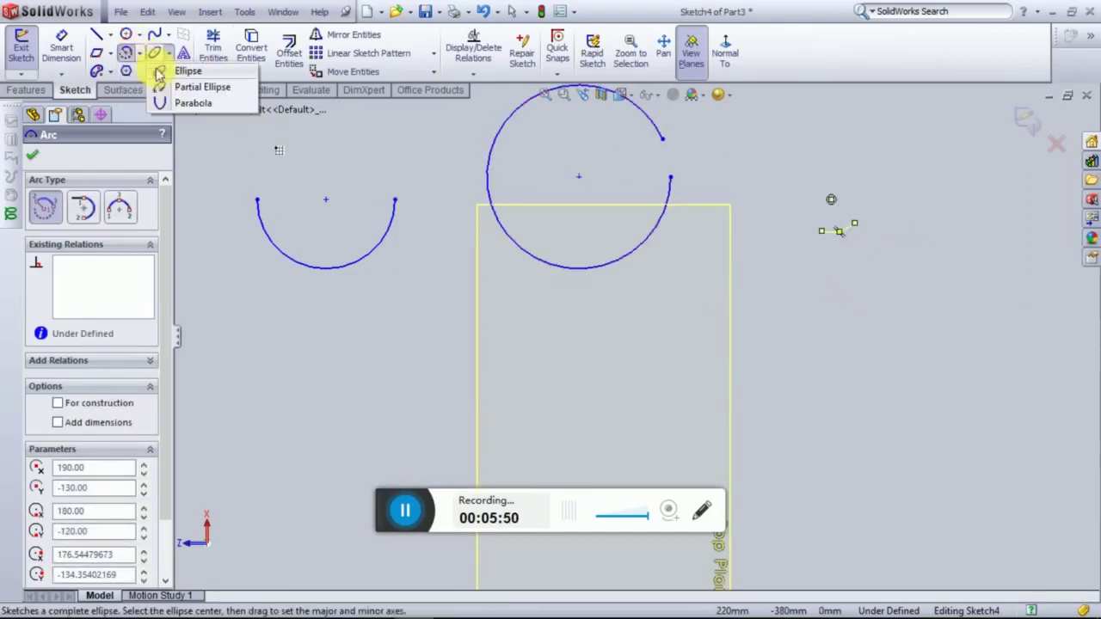
{"action": "left_click", "coordinate": [139, 53]}
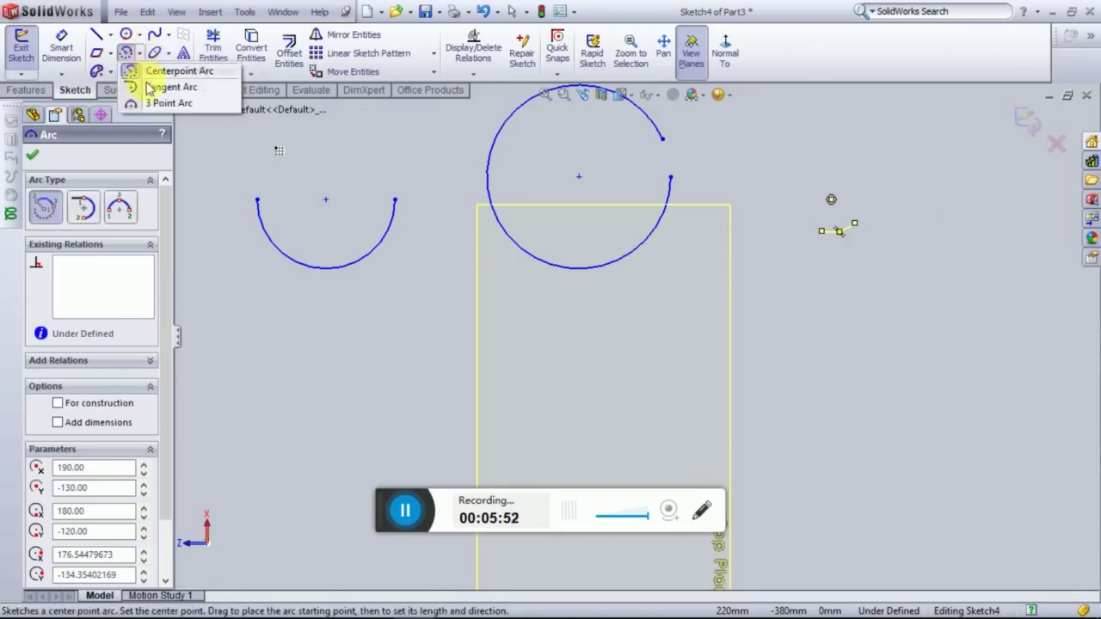
{"action": "left_click", "coordinate": [164, 87]}
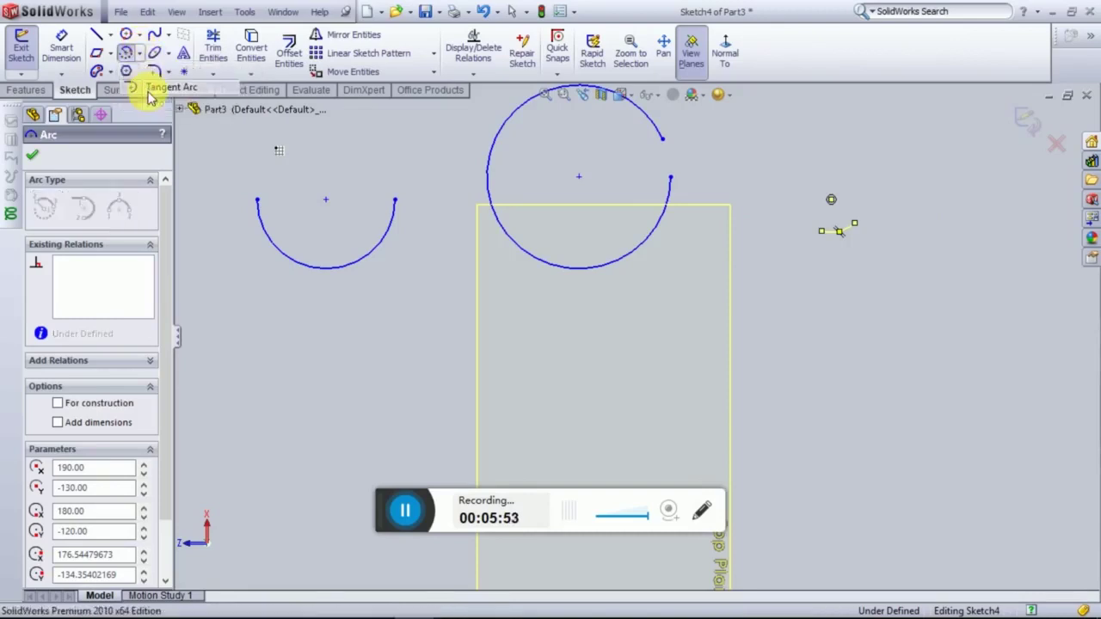
{"action": "left_click", "coordinate": [395, 202]}
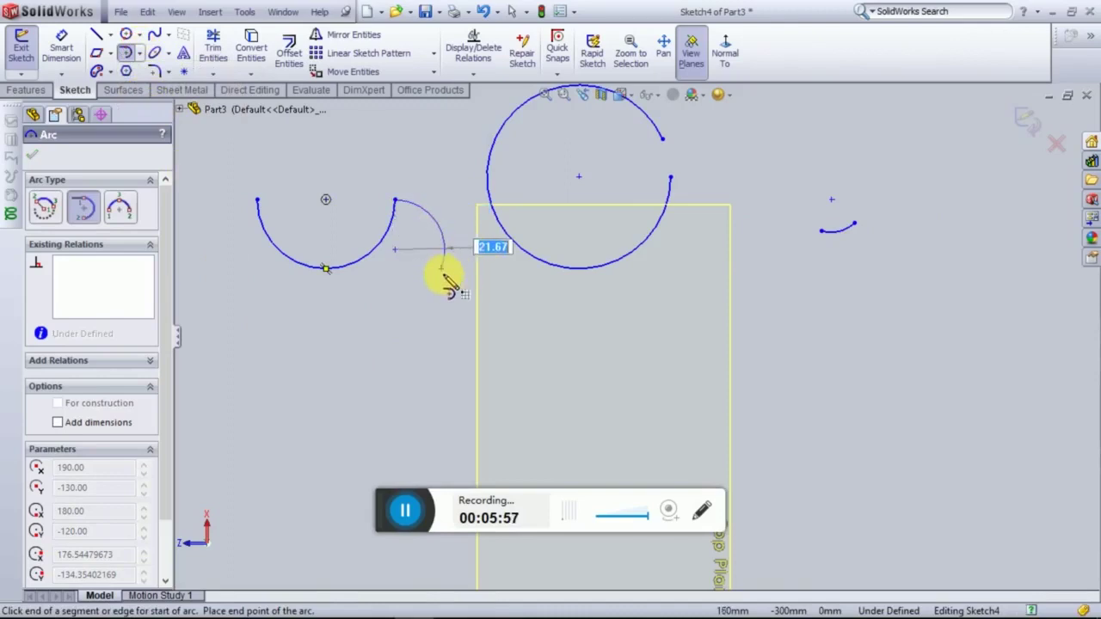
{"action": "left_click", "coordinate": [440, 269]}
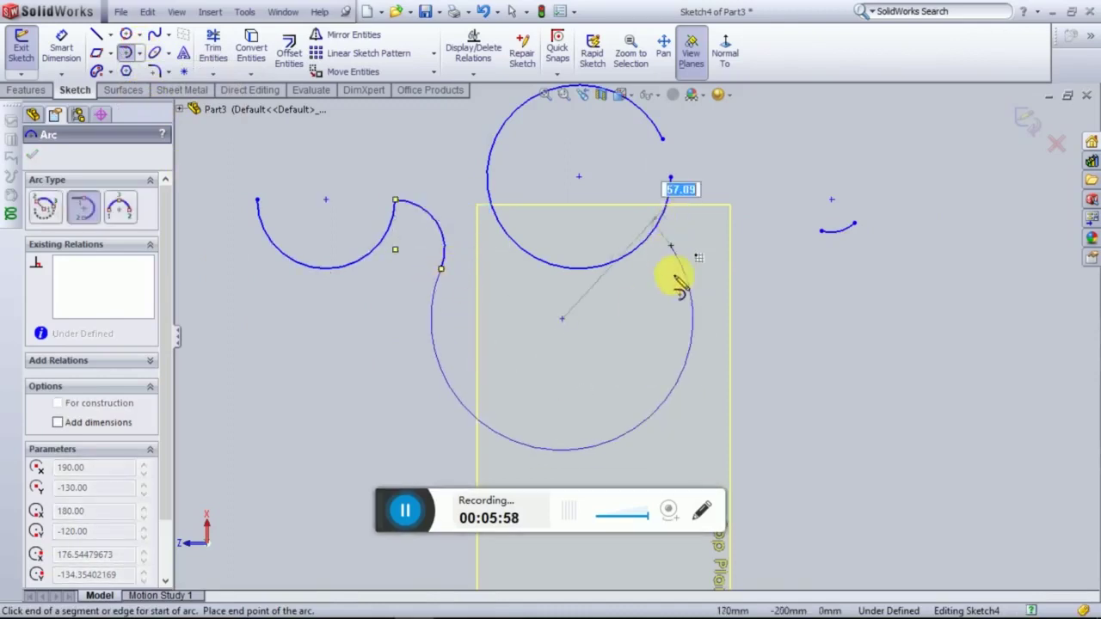
{"action": "left_click", "coordinate": [486, 315]}
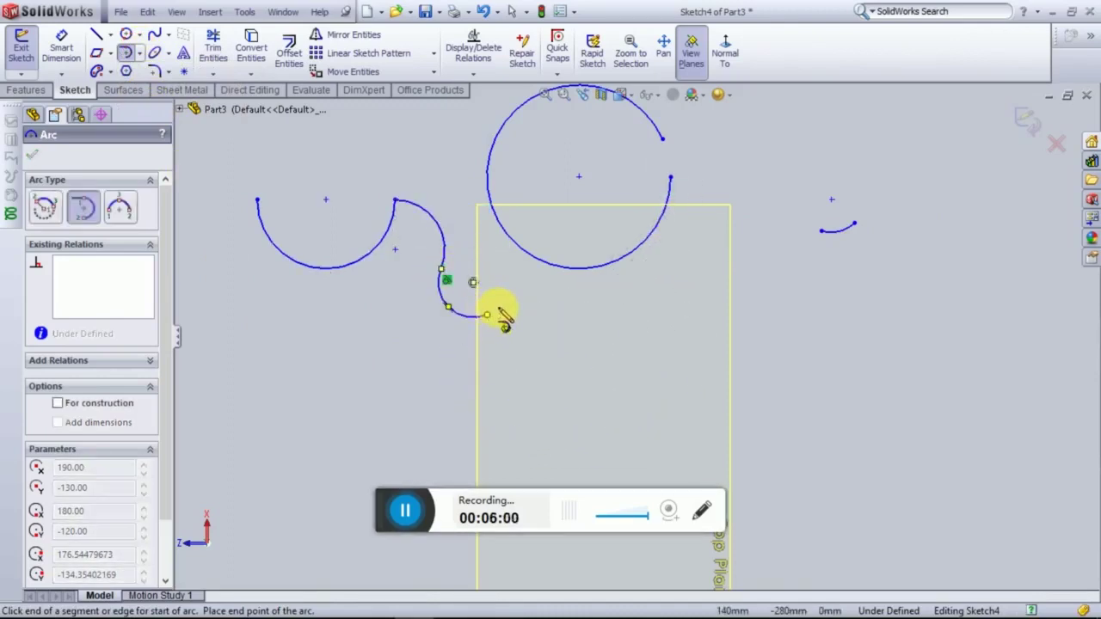
{"action": "right_click", "coordinate": [500, 311]}
{"action": "left_click", "coordinate": [524, 315]}
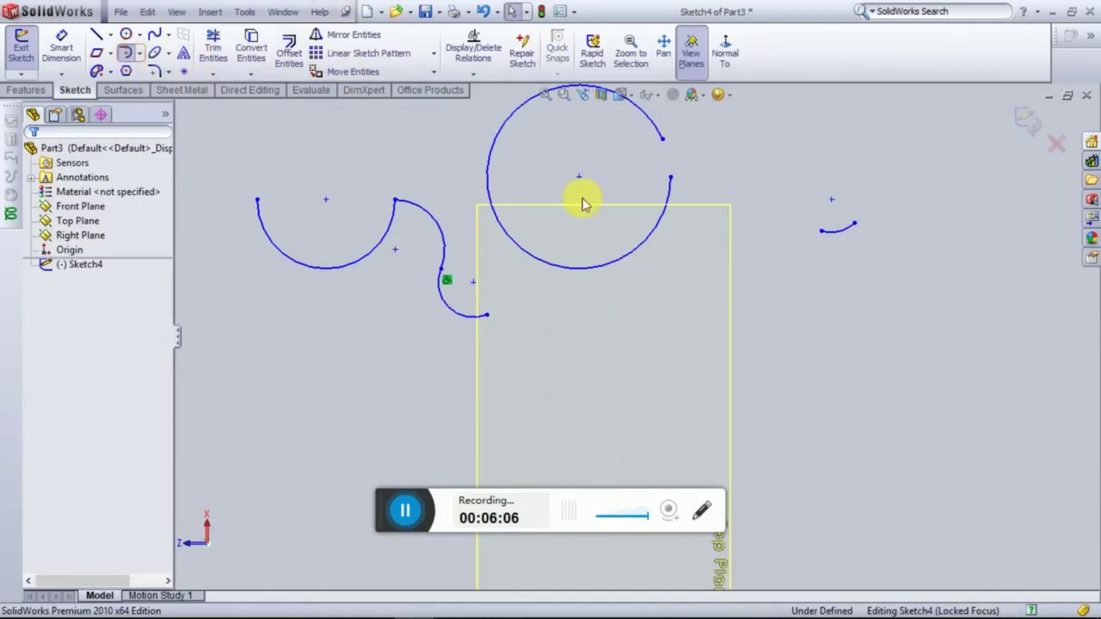
Add a tangent arc of about 14.14 mm radius to the end of the short arc near X 180, Y -120, and end the chain
{"action": "left_click", "coordinate": [838, 230]}
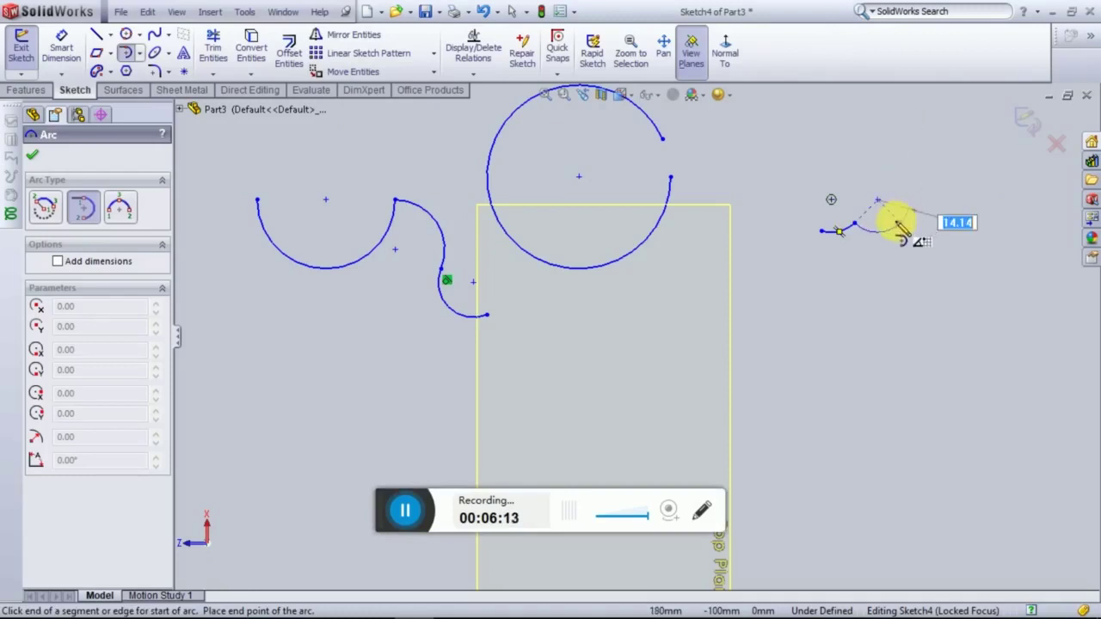
{"action": "left_click", "coordinate": [899, 225]}
{"action": "left_click", "coordinate": [900, 226]}
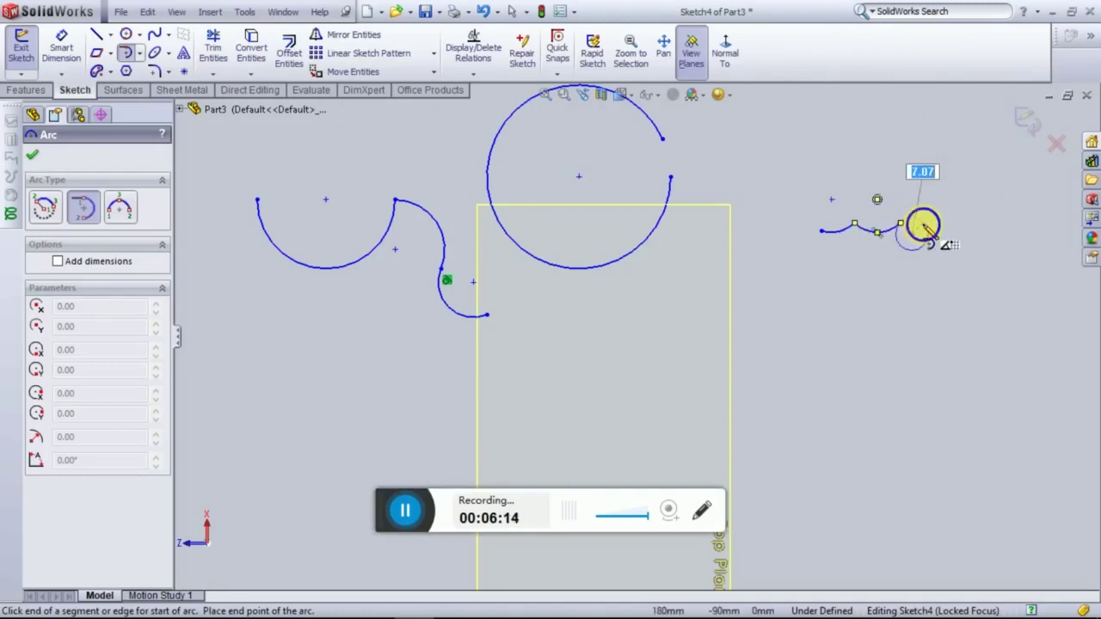
{"action": "right_click", "coordinate": [926, 228]}
{"action": "left_click", "coordinate": [946, 235]}
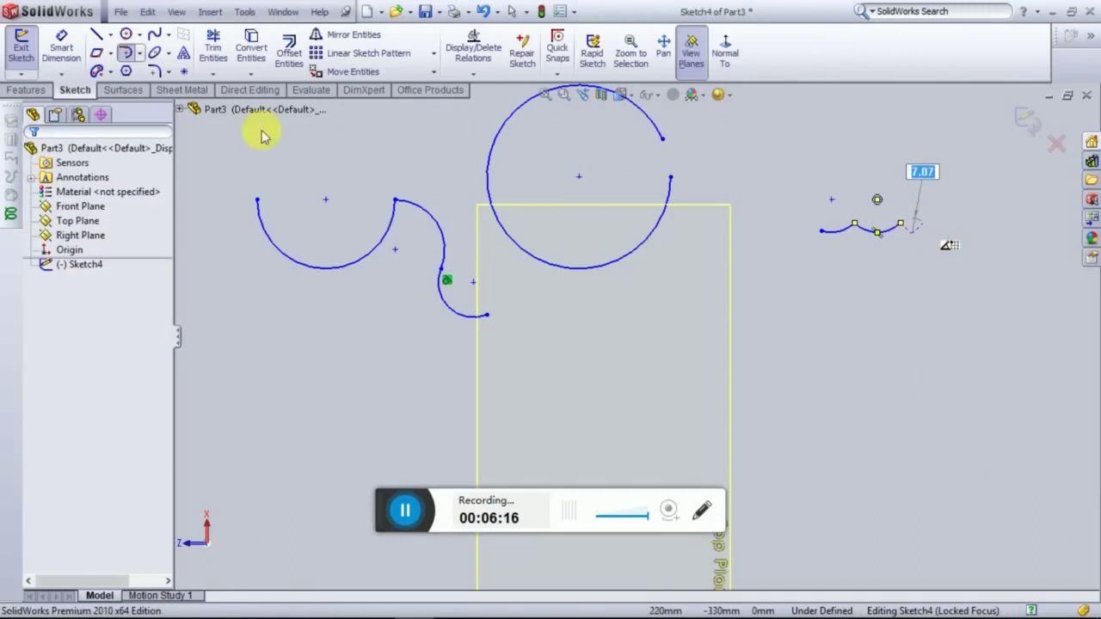
Sketch a 3 point arc centered near X 117, Y -120 and an upward-bulging one of about 15.8 mm radius at X 115, Y -225
{"action": "left_click", "coordinate": [140, 54]}
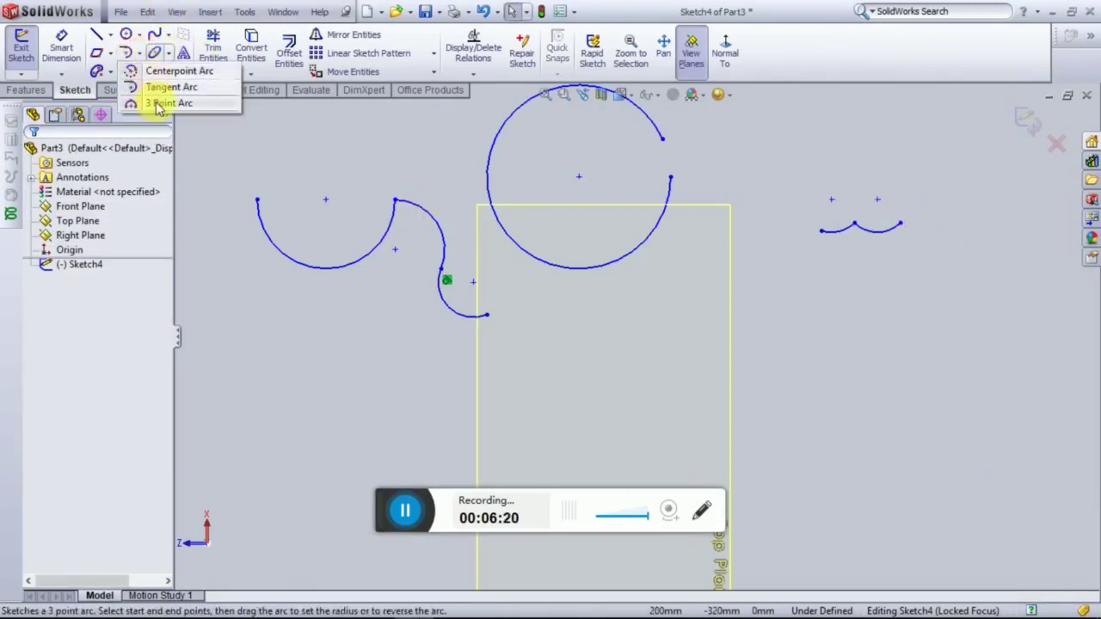
{"action": "left_click", "coordinate": [165, 102]}
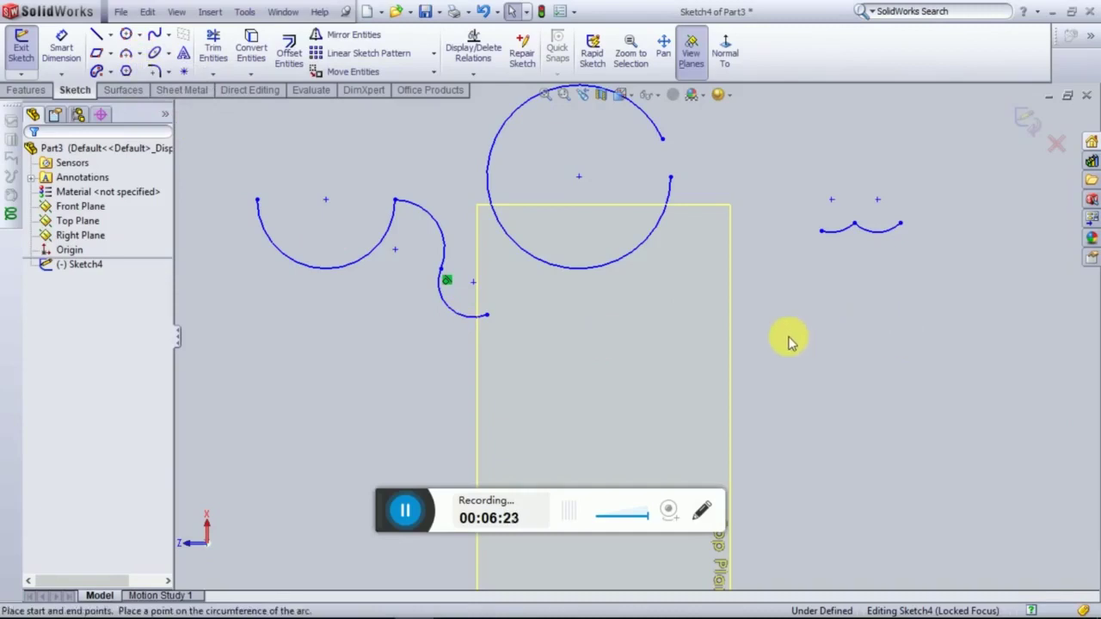
{"action": "left_click_drag", "start_coordinate": [787, 341], "coordinate": [854, 342]}
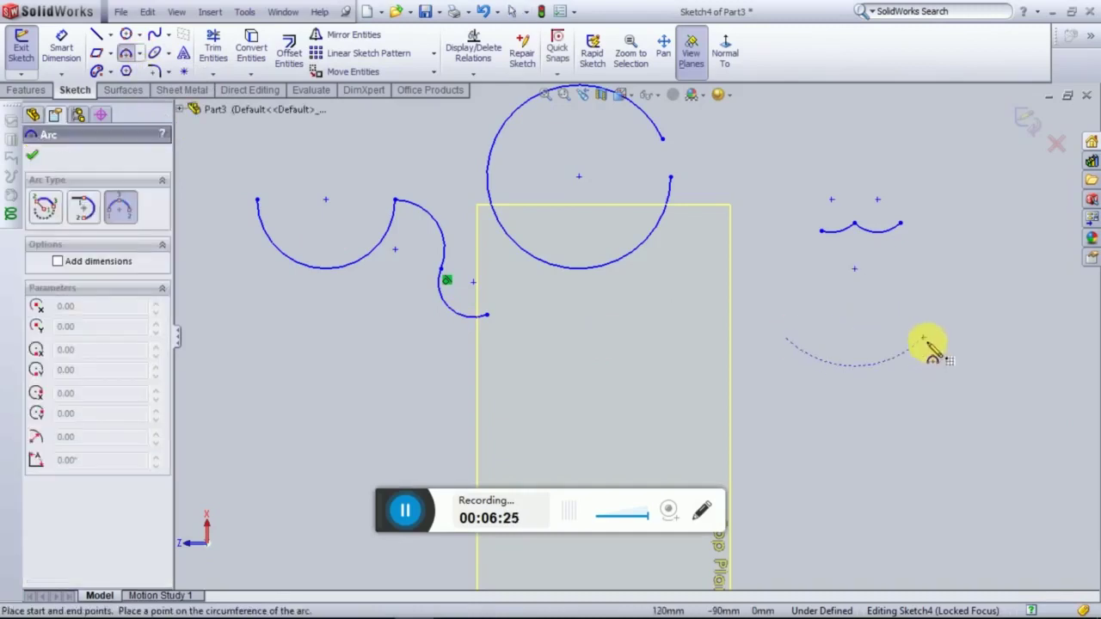
{"action": "left_click", "coordinate": [868, 446]}
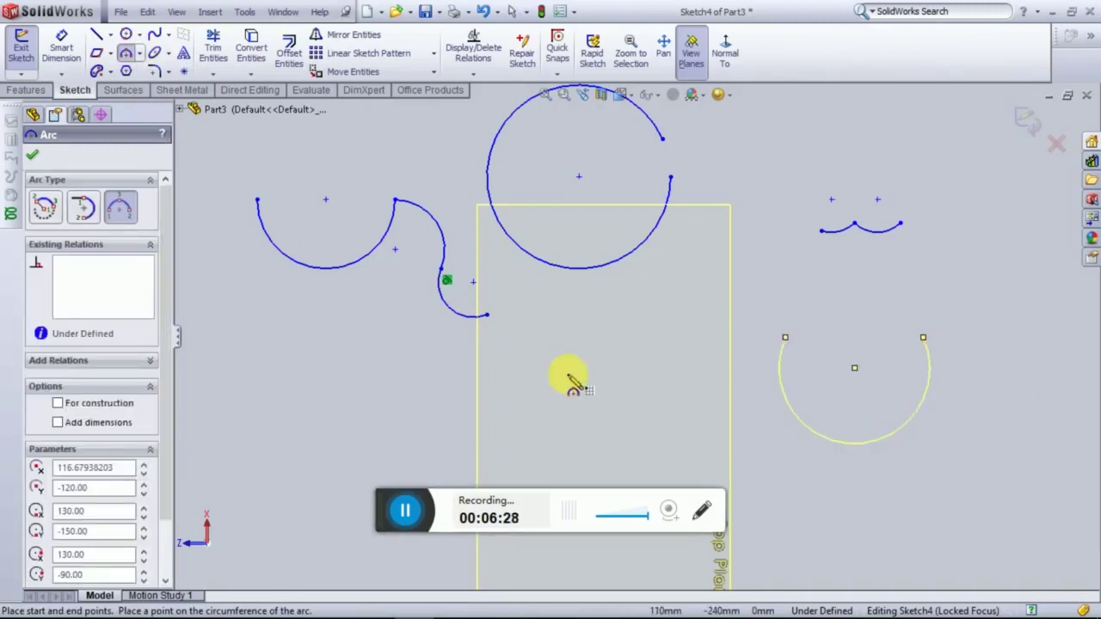
{"action": "left_click_drag", "start_coordinate": [579, 383], "coordinate": [647, 361]}
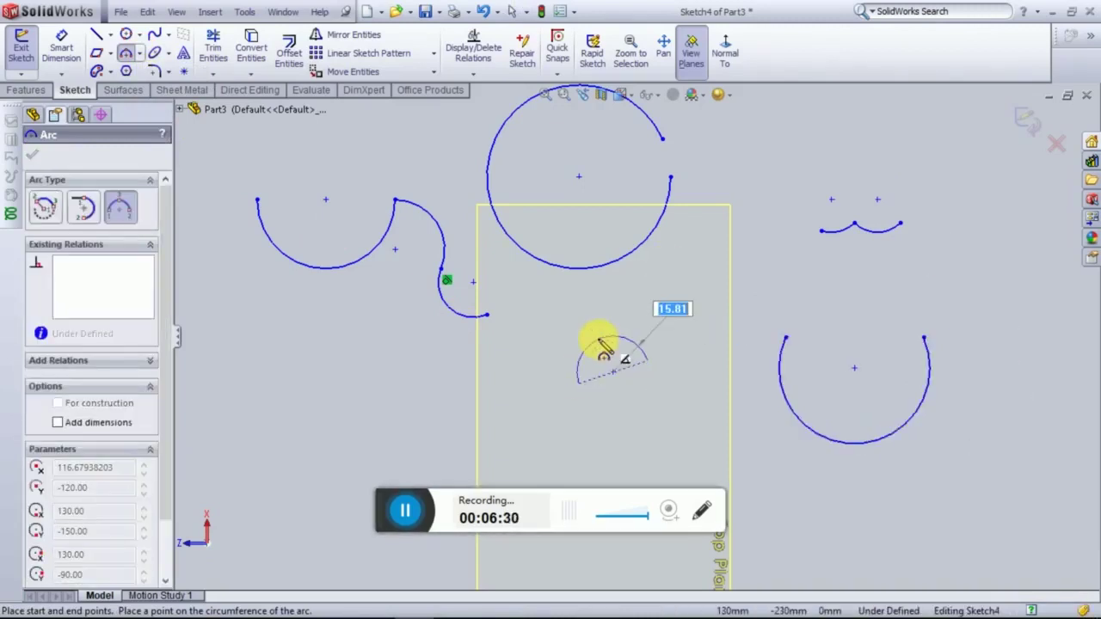
{"action": "left_click", "coordinate": [600, 339]}
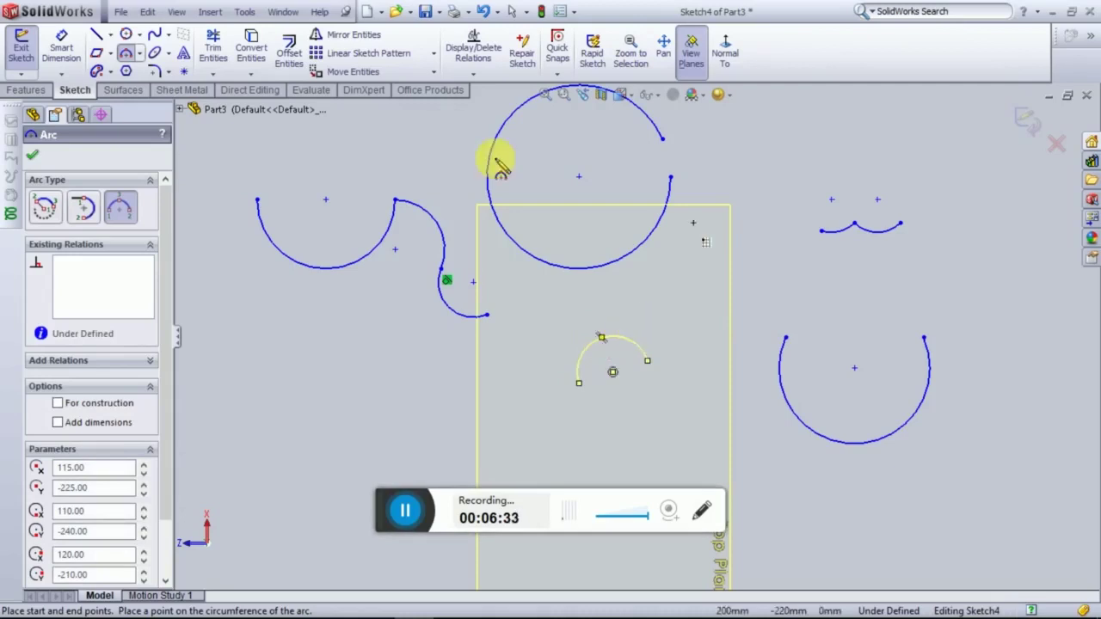
Sketch an ellipse centered at X 90, Y -380 with radii of 50 mm and 30 mm, below the half-circle arc
{"action": "left_click", "coordinate": [169, 54]}
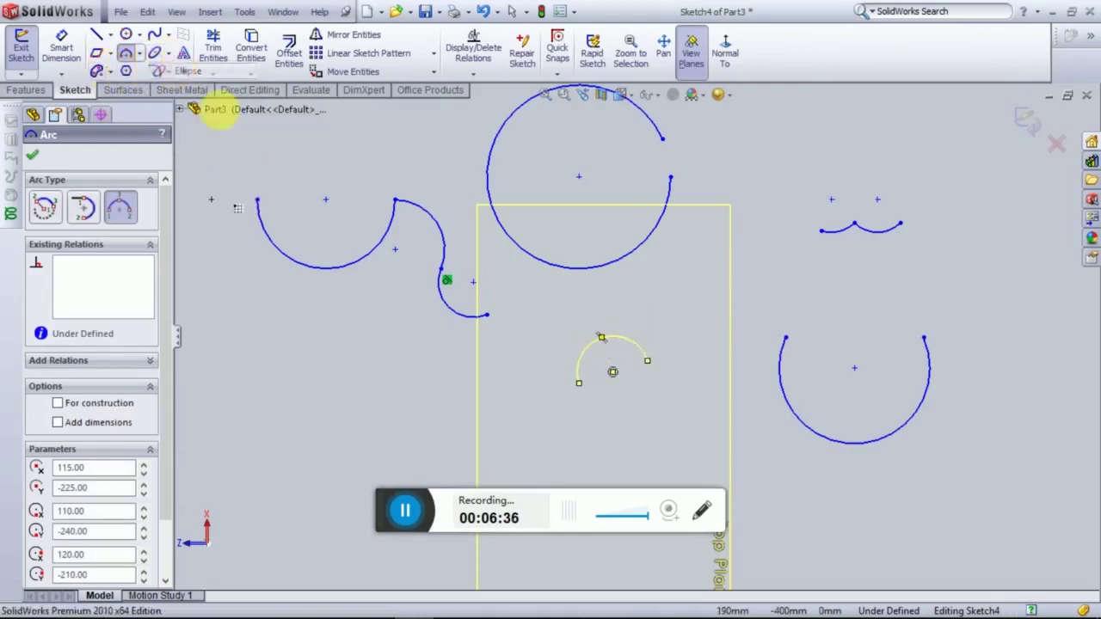
{"action": "left_click", "coordinate": [253, 429]}
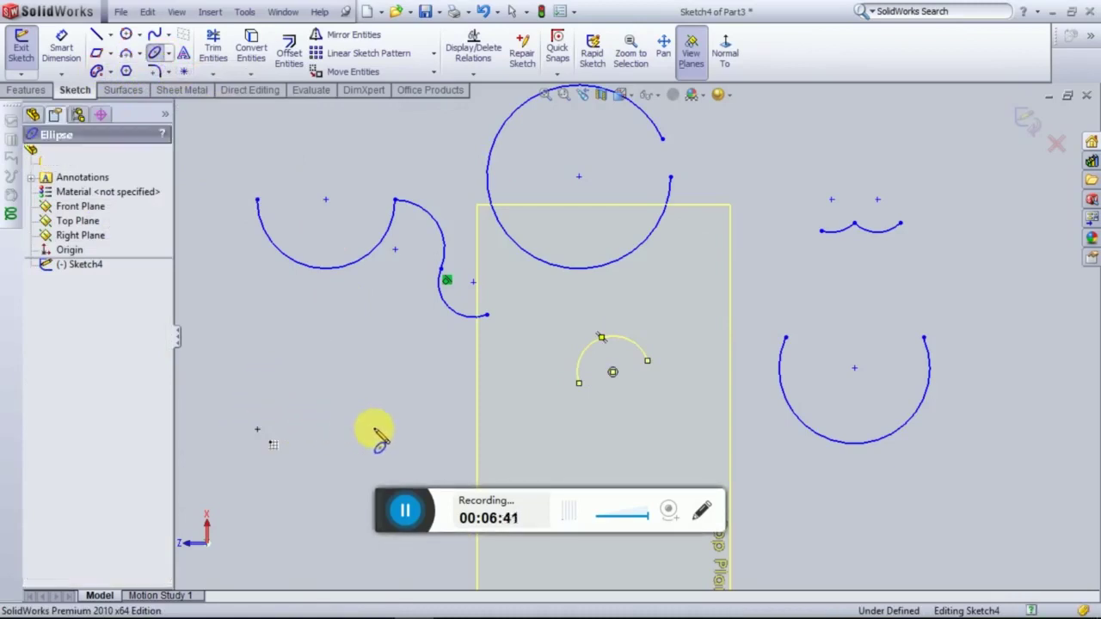
{"action": "scroll", "coordinate": [378, 434], "scroll_direction": "up", "scroll_amount": 3}
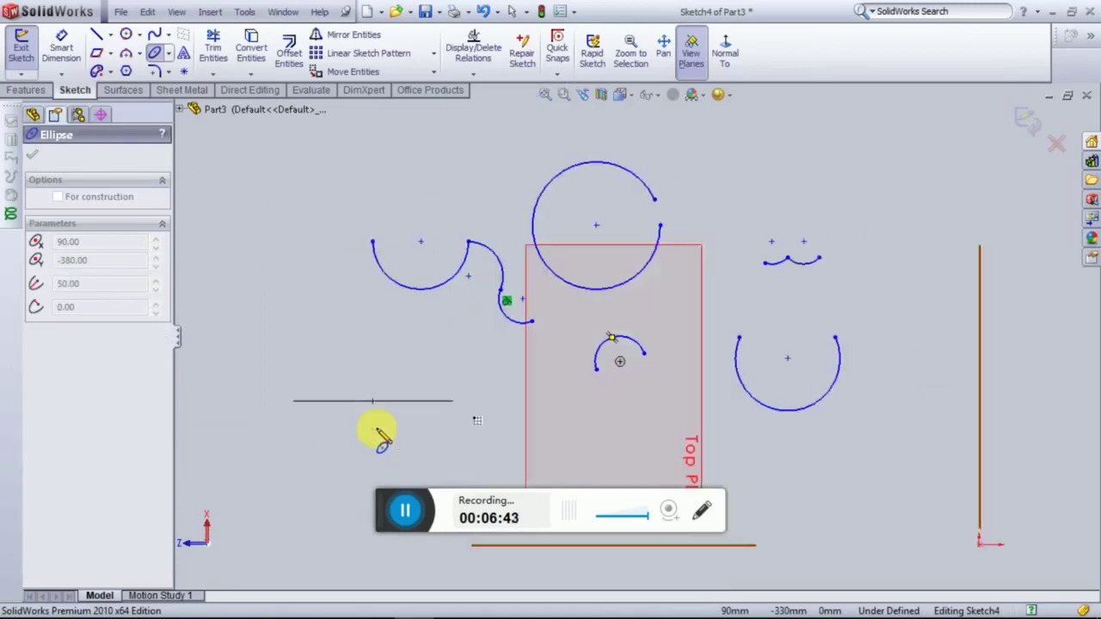
{"action": "left_click", "coordinate": [381, 435]}
{"action": "left_click", "coordinate": [402, 442]}
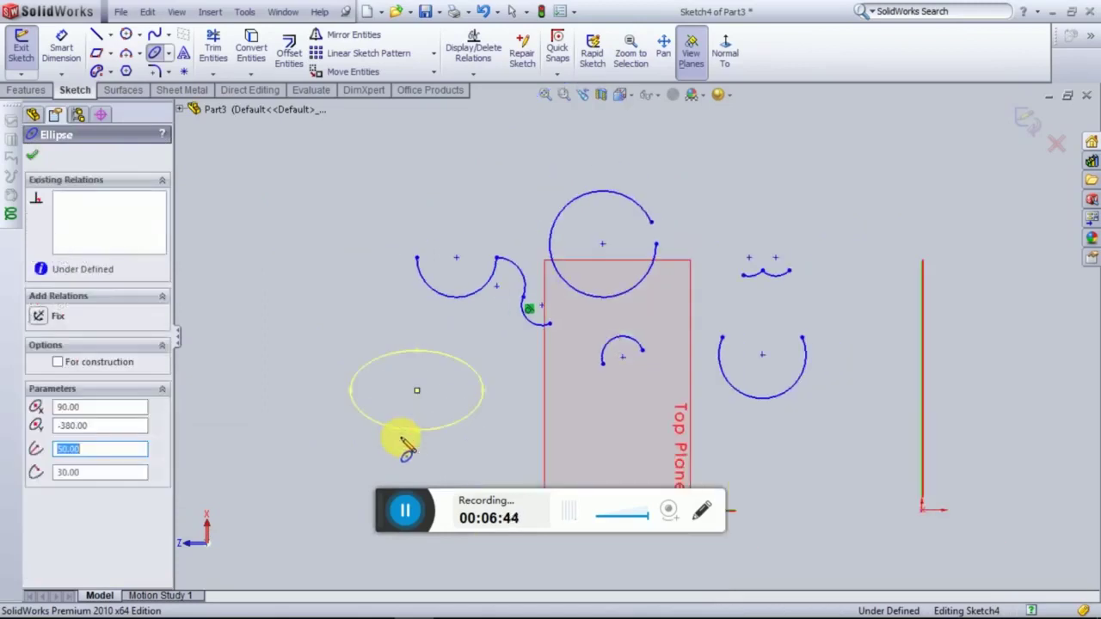
Sketch a second, upright ellipse centered at X 220, Y -510 with radii of 60 mm and 40 mm
{"action": "left_click", "coordinate": [243, 217]}
{"action": "left_click", "coordinate": [301, 220]}
{"action": "left_click", "coordinate": [262, 299]}
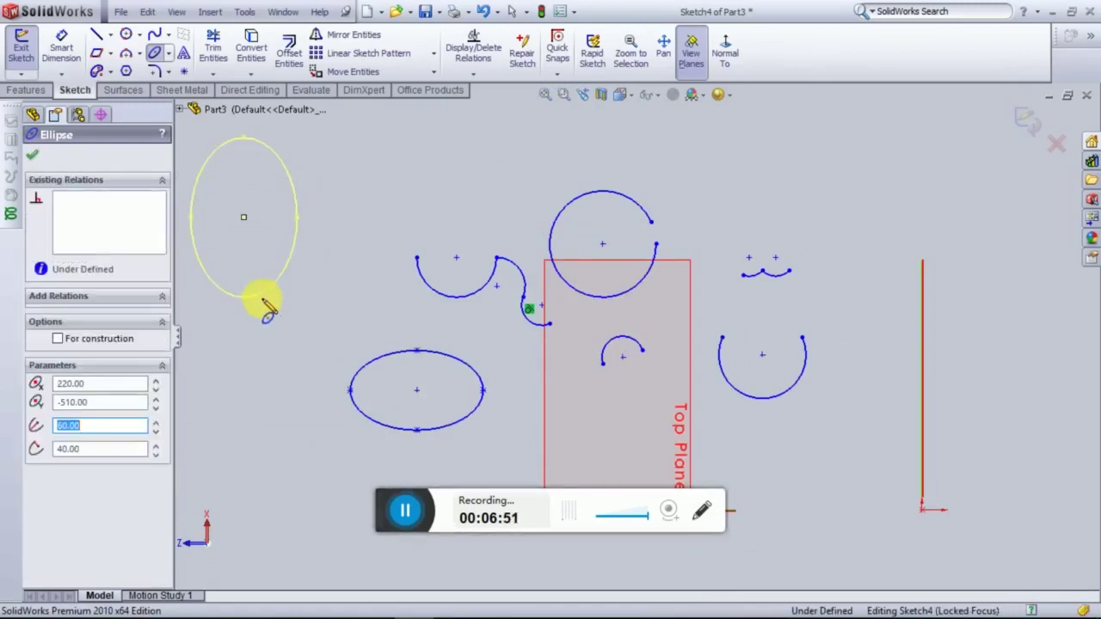
Sketch a partial ellipse centered at X 590, Y -390 with radii of 310 mm and 110 mm, leaving its lower quarter nearest the origin open
{"action": "left_click", "coordinate": [170, 55]}
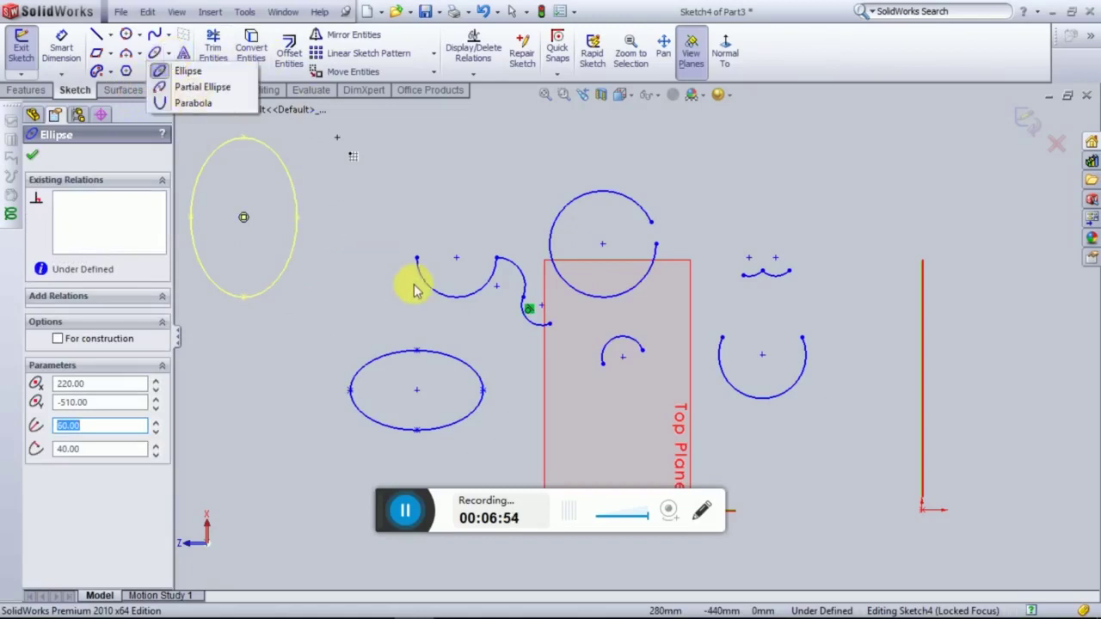
{"action": "left_click", "coordinate": [209, 91]}
{"action": "scroll", "coordinate": [453, 174], "scroll_direction": "up", "scroll_amount": 2}
{"action": "key", "text": "z"}
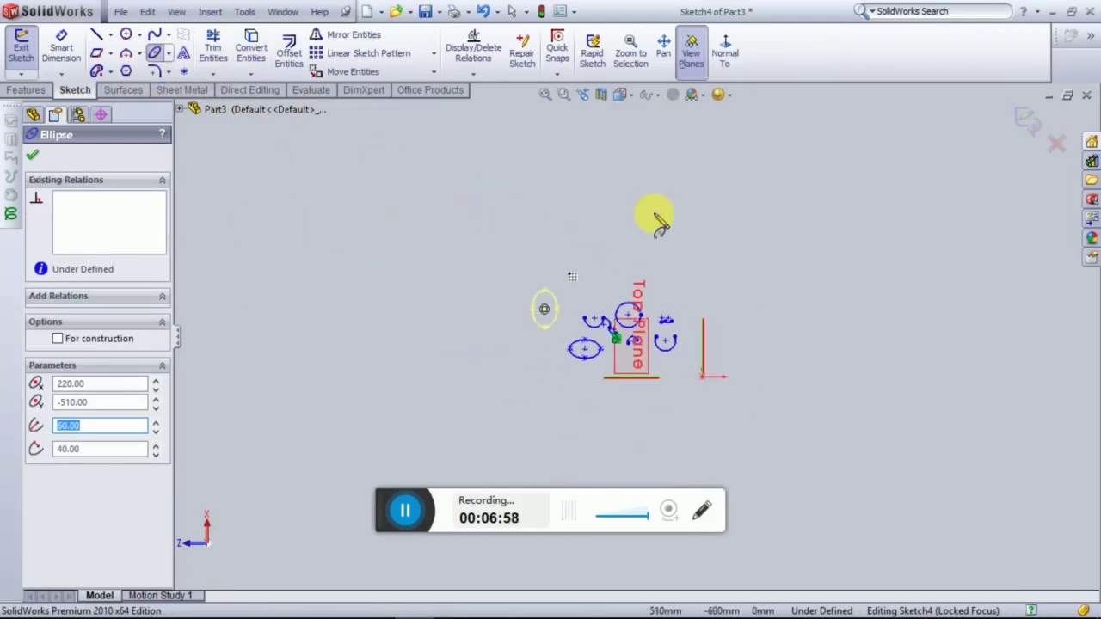
{"action": "left_click", "coordinate": [581, 194]}
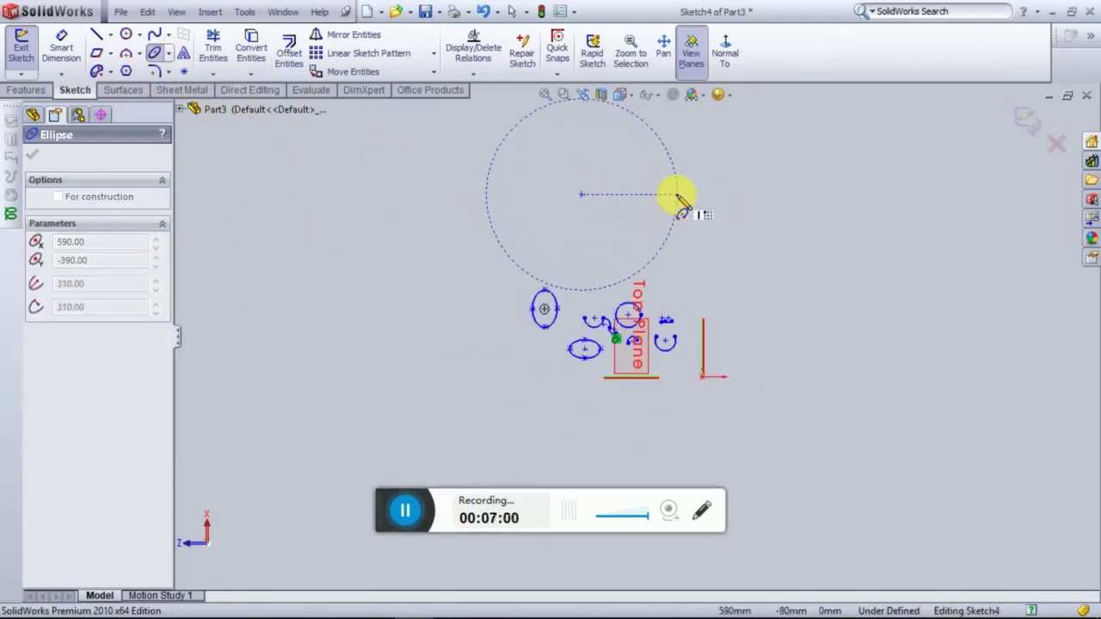
{"action": "left_click", "coordinate": [677, 196]}
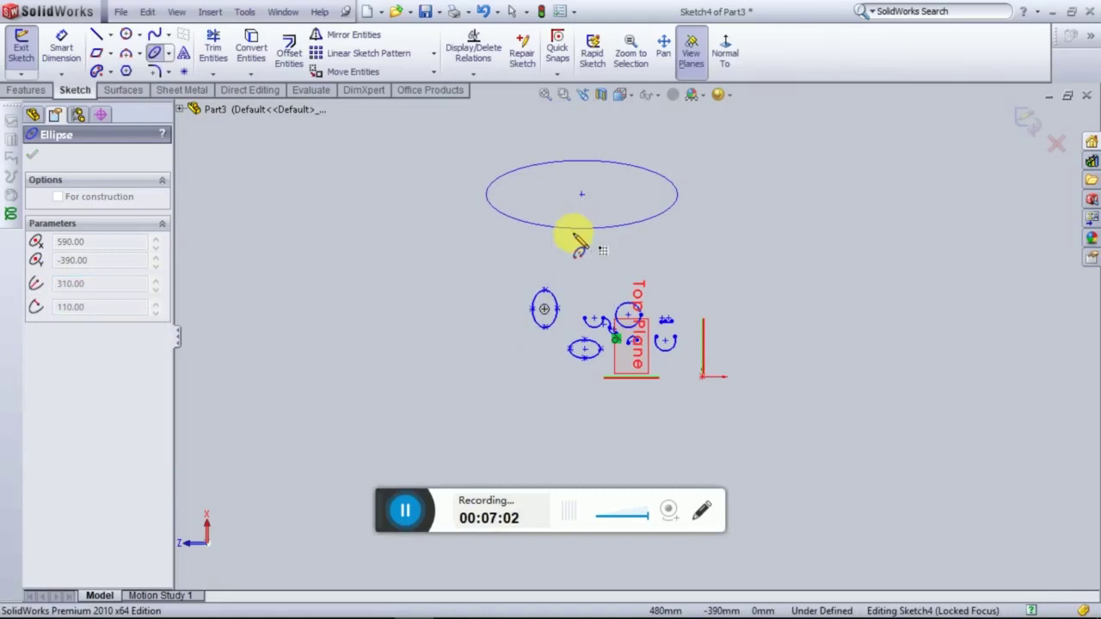
{"action": "left_click", "coordinate": [624, 211]}
Sketch a second partial ellipse centered at X 470, Y 470 with radii of about 150.5 mm and 120 mm, open at its lower end
{"action": "left_click", "coordinate": [848, 231]}
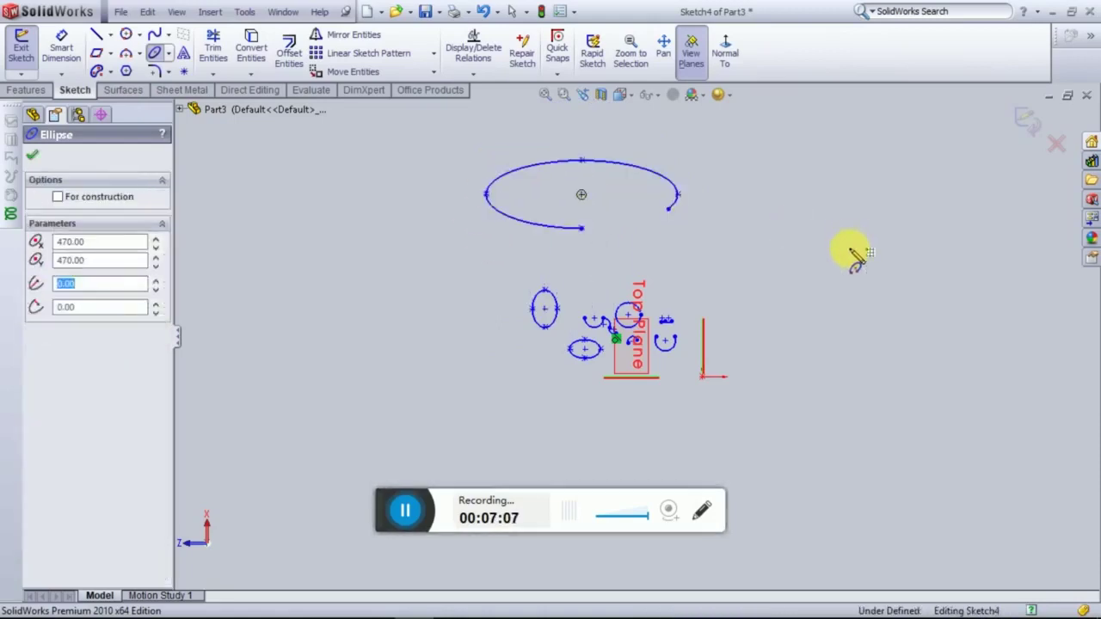
{"action": "left_click", "coordinate": [847, 277]}
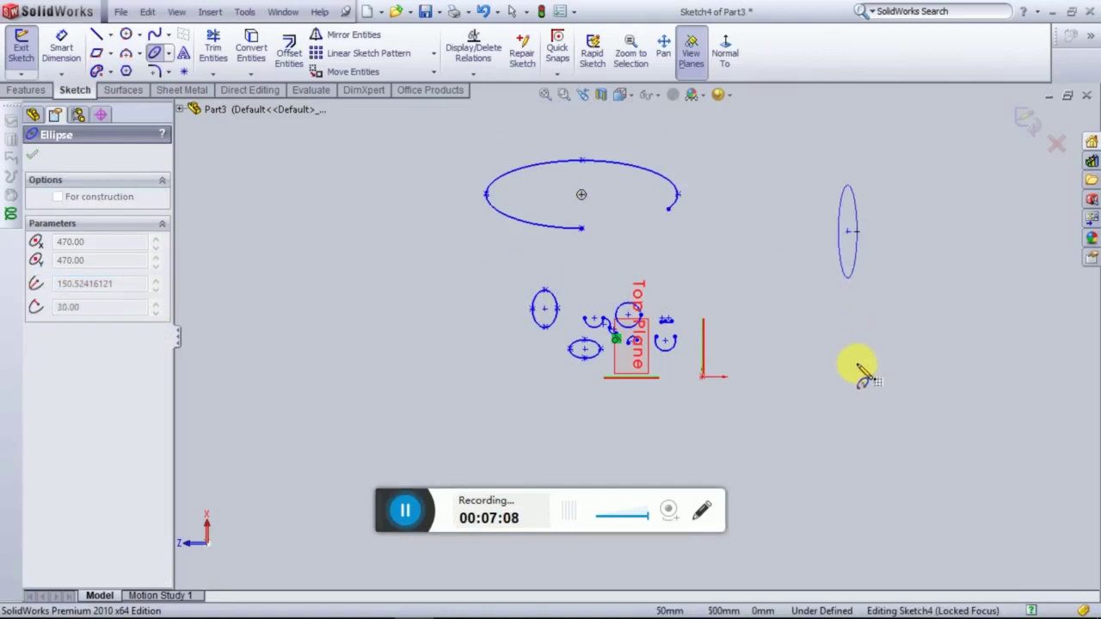
{"action": "left_click", "coordinate": [889, 363]}
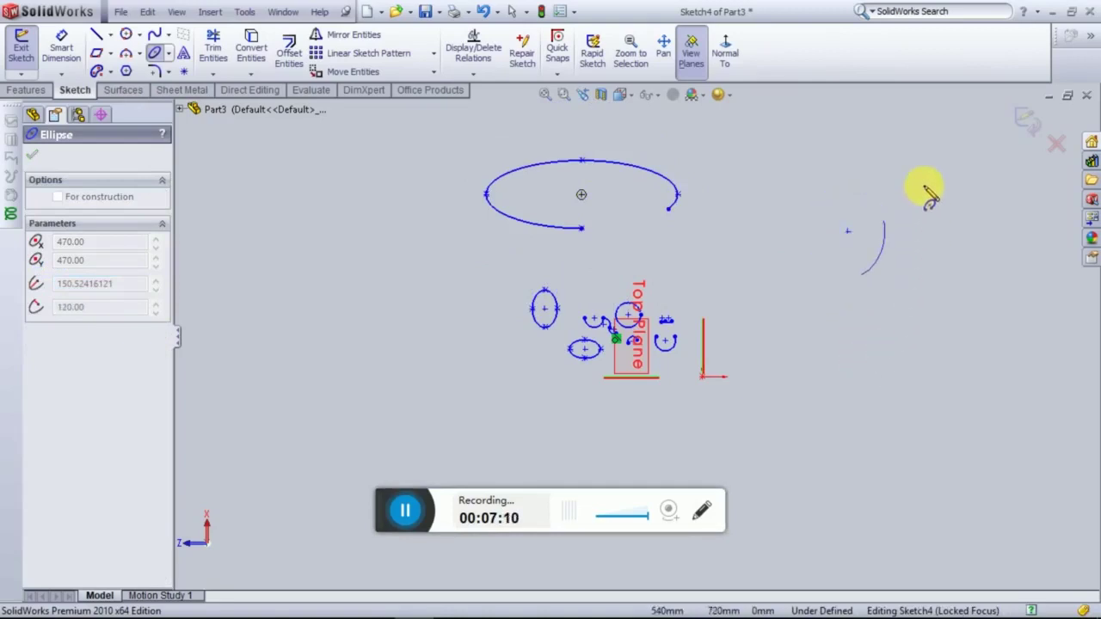
{"action": "left_click", "coordinate": [818, 288]}
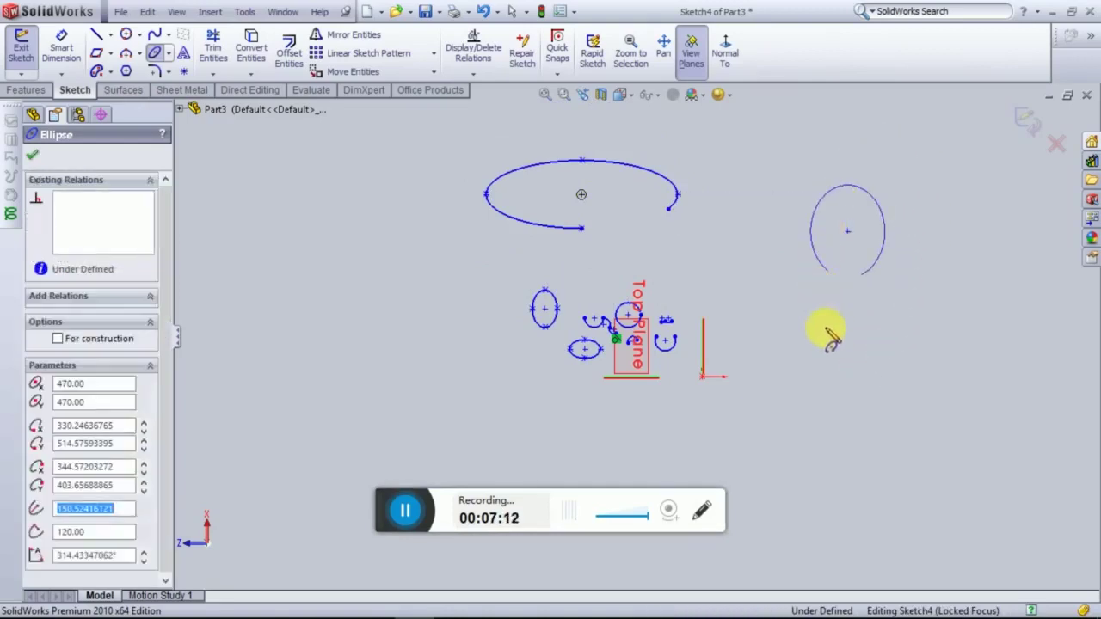
Sketch a parabola segment with its focus at X -180, Y 1310 and its apex at about X -180, Y 1679
{"action": "left_click", "coordinate": [170, 53]}
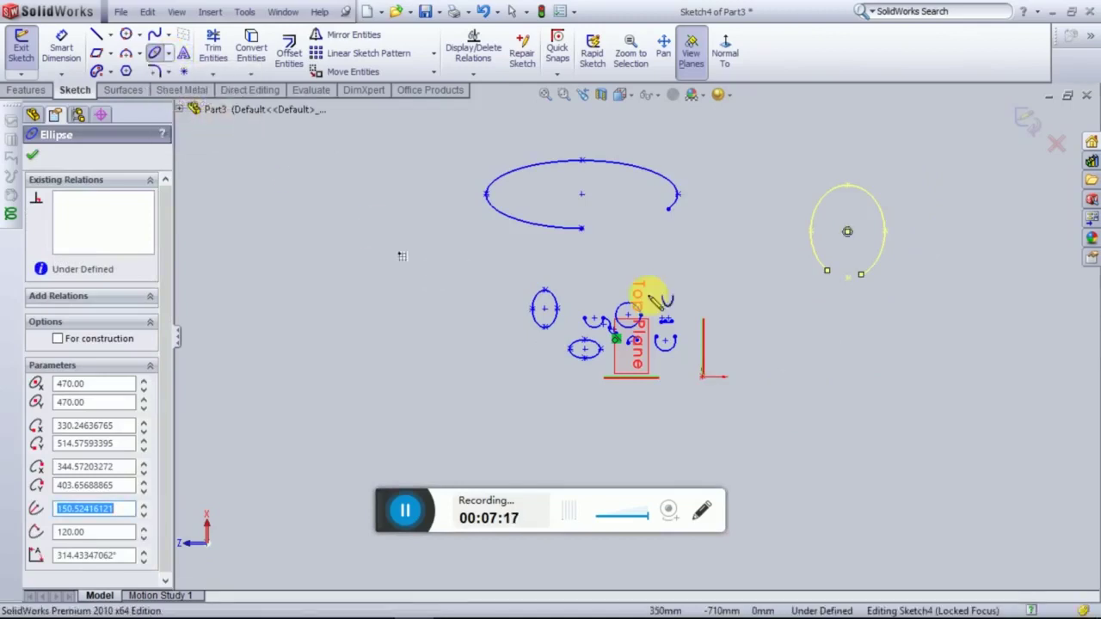
{"action": "scroll", "coordinate": [662, 301], "scroll_direction": "up", "scroll_amount": 4}
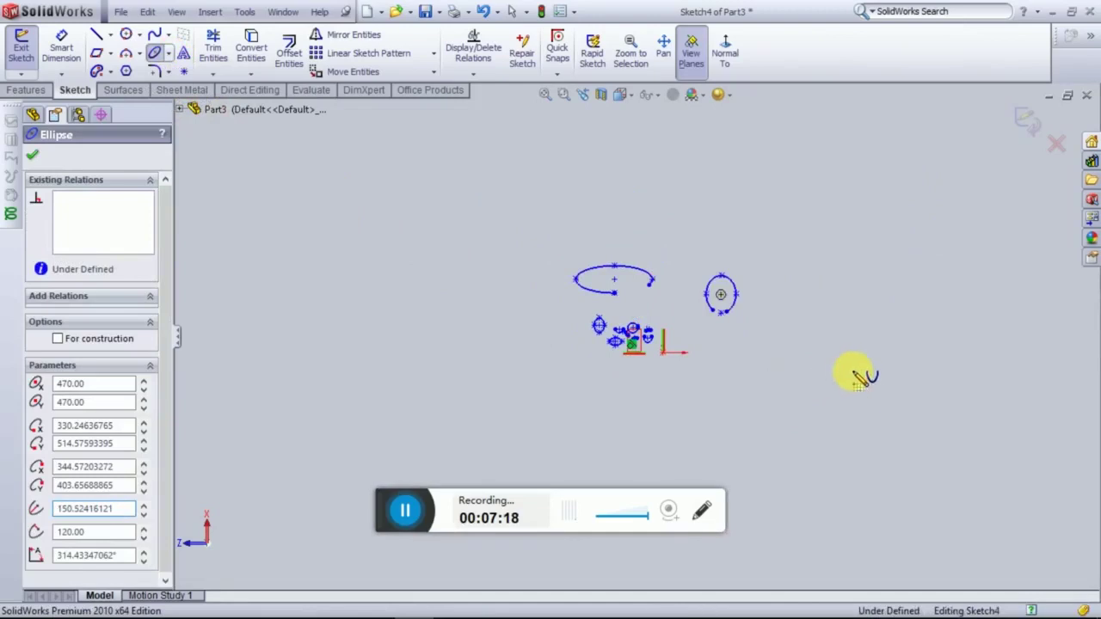
{"action": "left_click", "coordinate": [824, 374]}
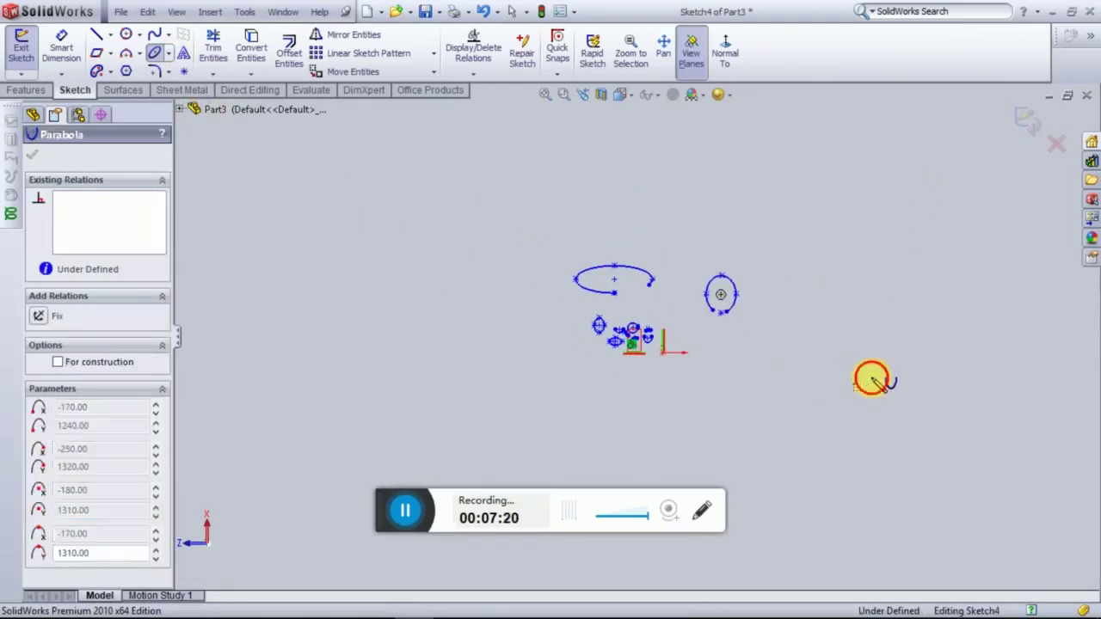
{"action": "left_click", "coordinate": [871, 378]}
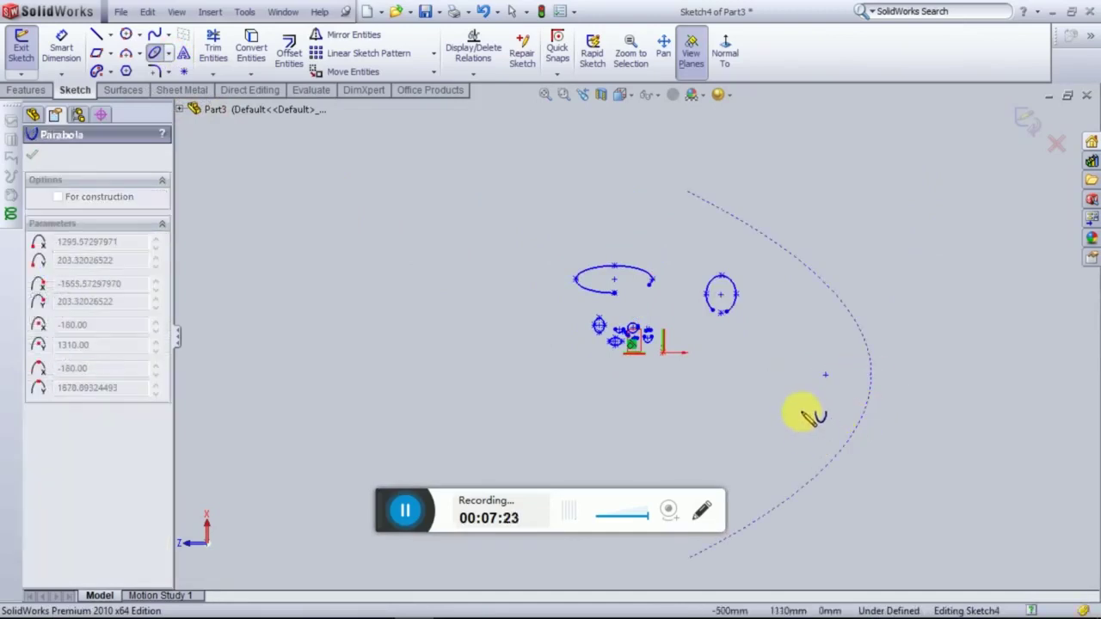
{"action": "left_click", "coordinate": [871, 368]}
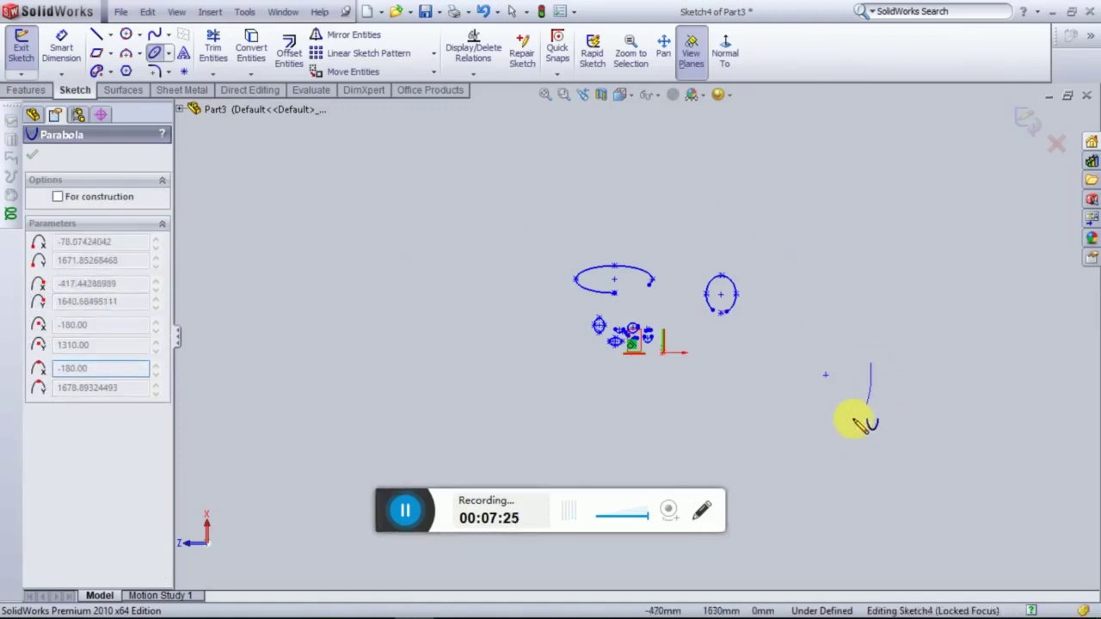
{"action": "left_click", "coordinate": [788, 435]}
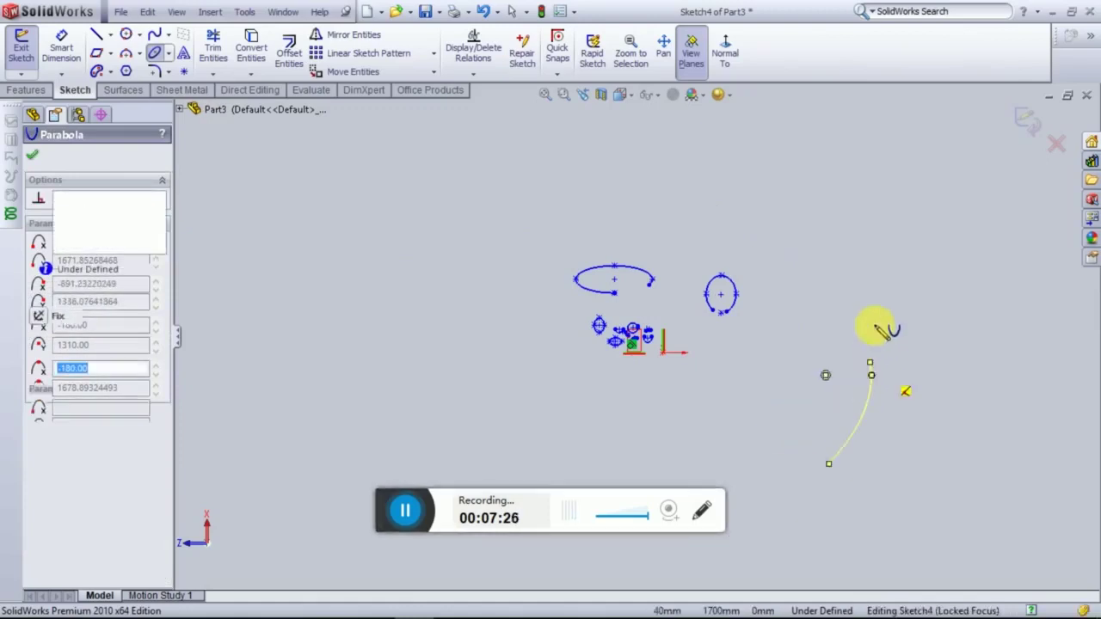
Sketch a second parabola with its focus at X 1160, Y 1470 and its apex at X 1020, Y 1470, opening upward
{"action": "left_click", "coordinate": [848, 221]}
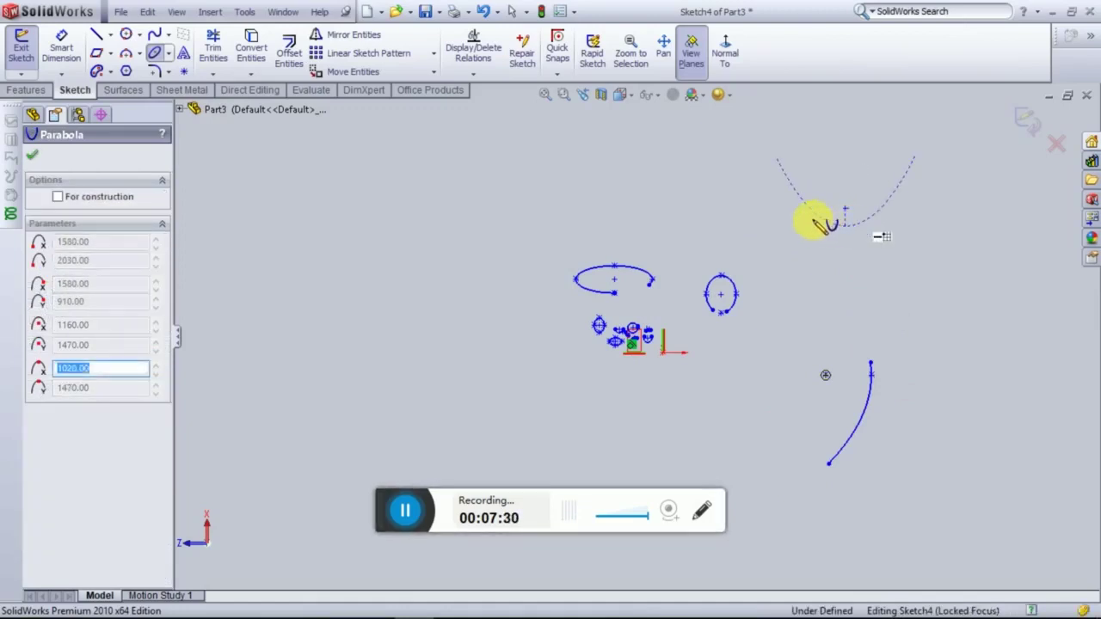
{"action": "left_click", "coordinate": [778, 163]}
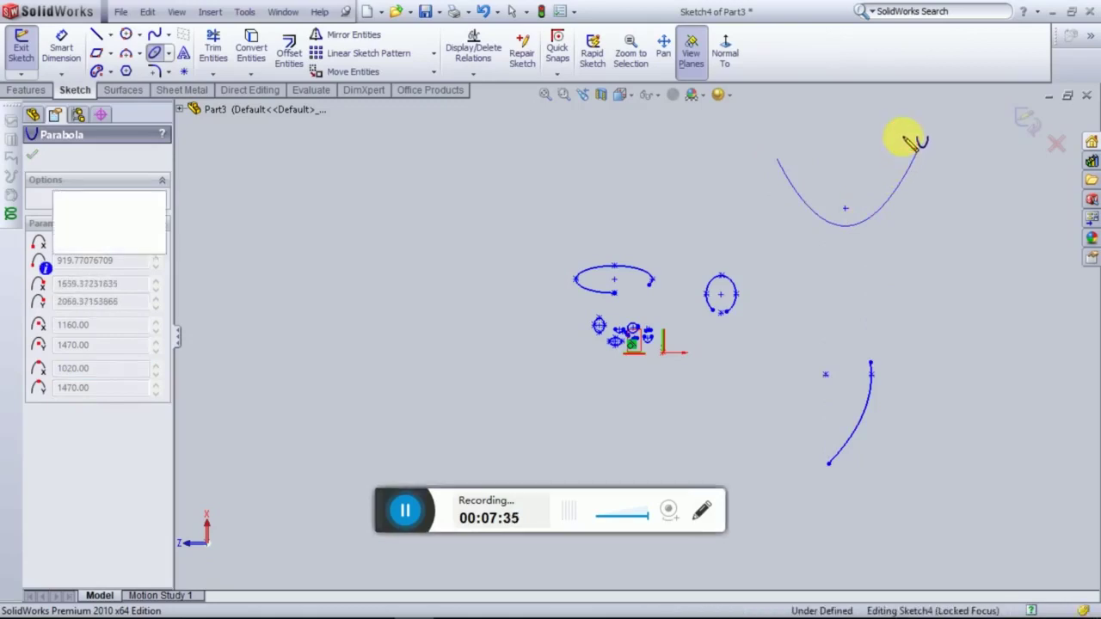
{"action": "left_click", "coordinate": [918, 145]}
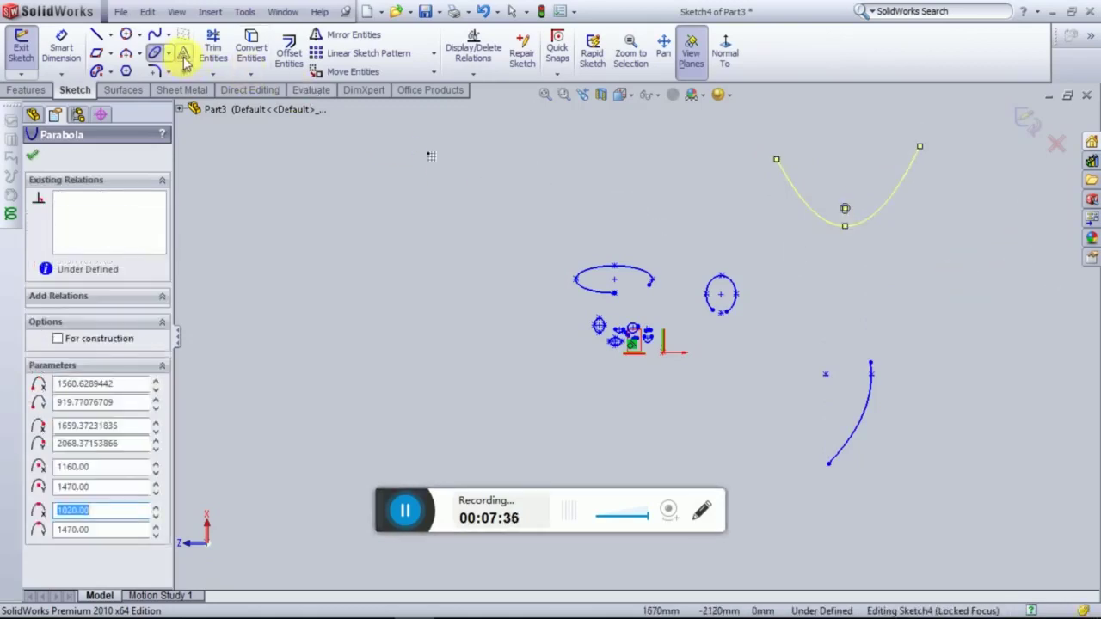
Sketch a horizontal straight slot centered at about X 1200, Y -2541, about 539 mm between arc centers and 277 mm wide
{"action": "left_click", "coordinate": [112, 74]}
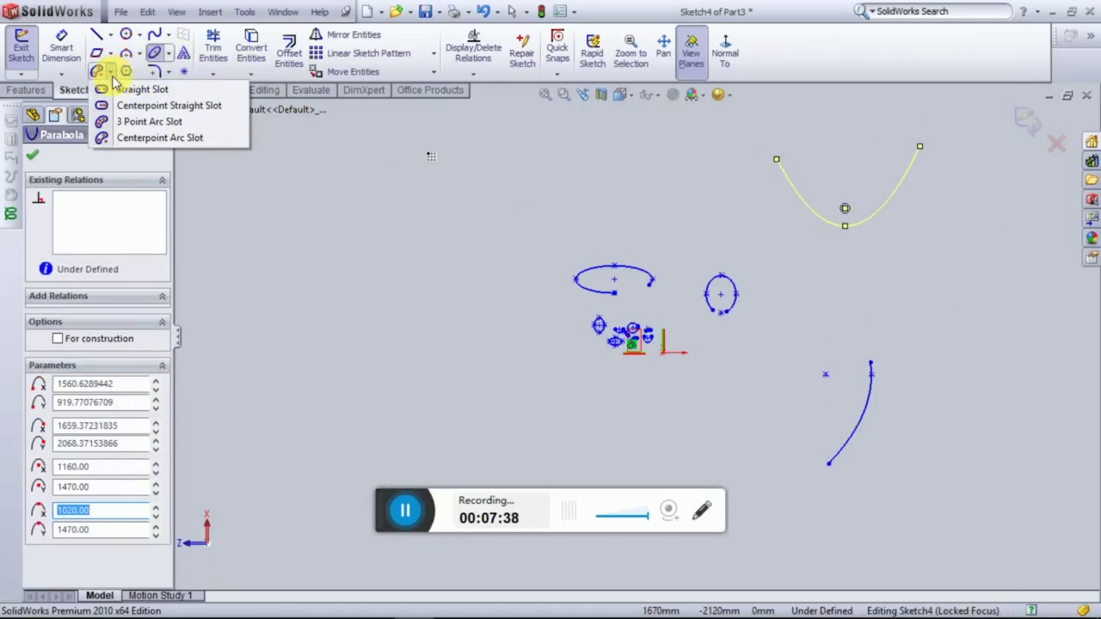
{"action": "left_click", "coordinate": [117, 89]}
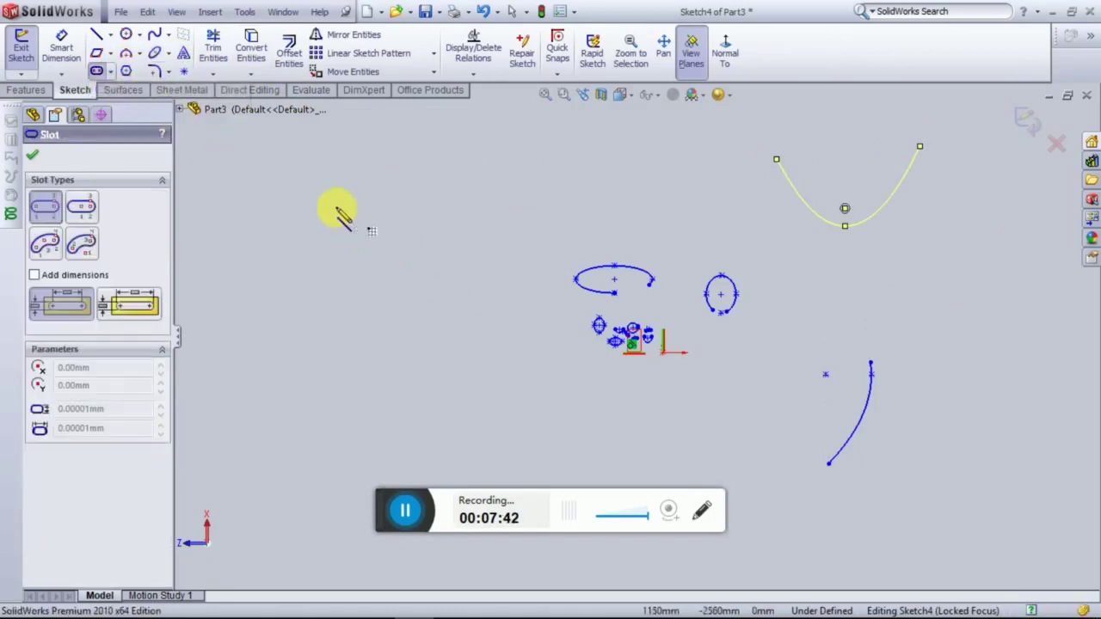
{"action": "left_click", "coordinate": [314, 205]}
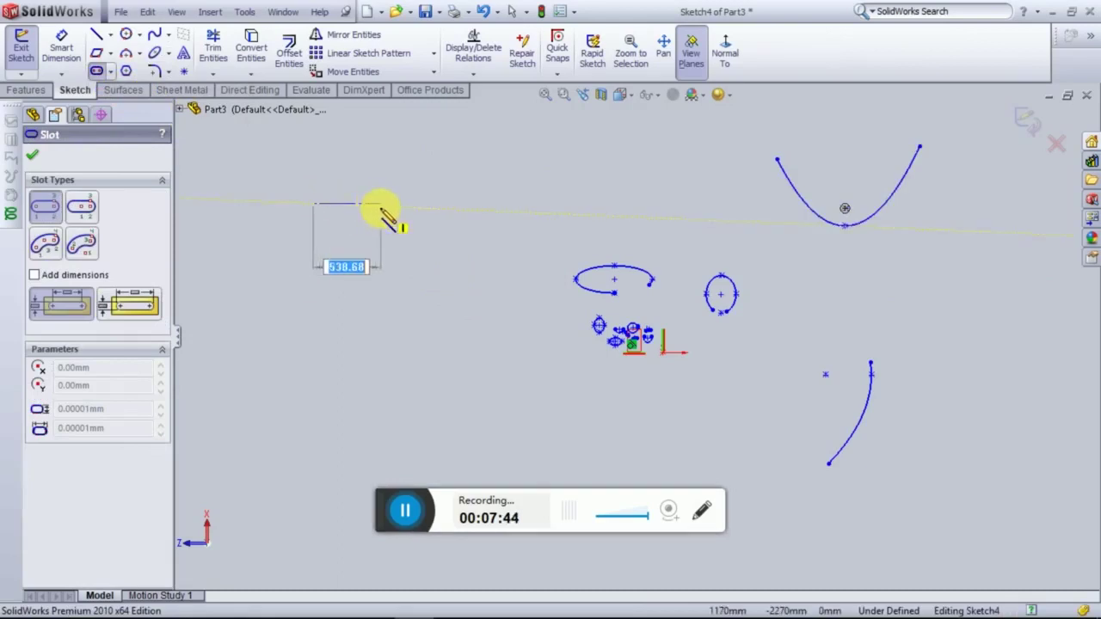
{"action": "left_click", "coordinate": [381, 206]}
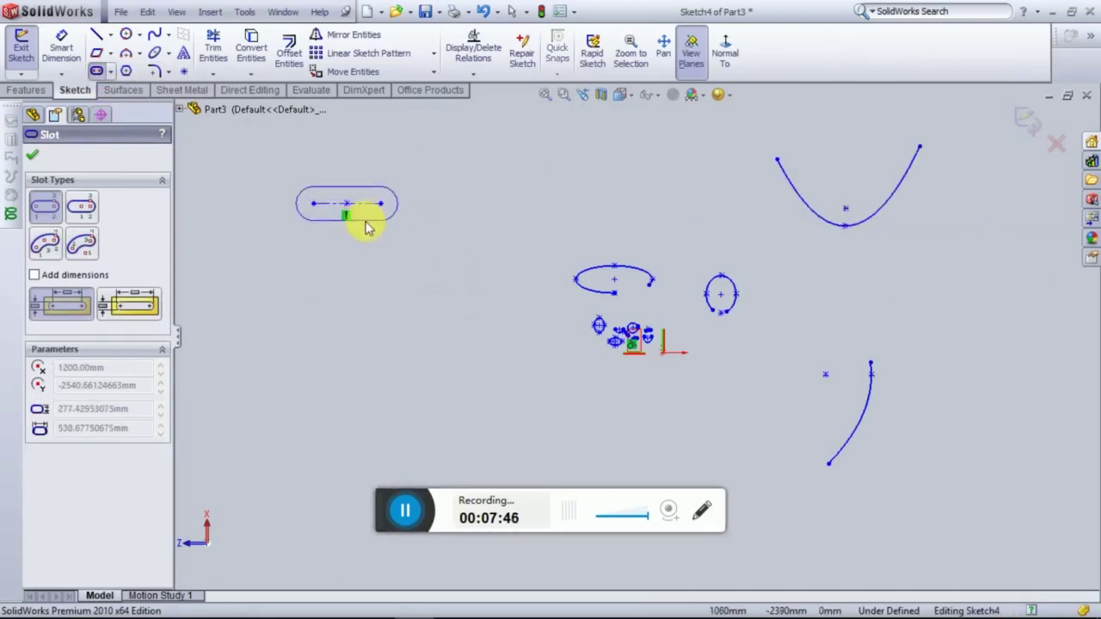
{"action": "left_click", "coordinate": [364, 226]}
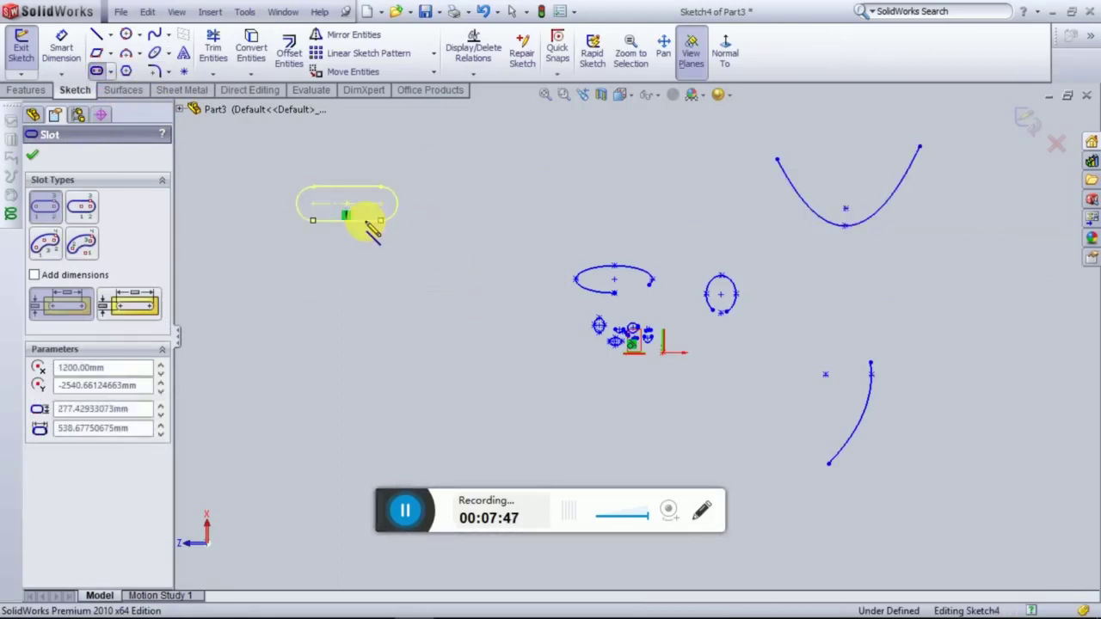
Sketch a horizontal centerpoint straight slot centered at X 570, Y -2650, 760 mm between arc centers and about 678 mm wide
{"action": "left_click", "coordinate": [111, 72]}
{"action": "left_click", "coordinate": [137, 107]}
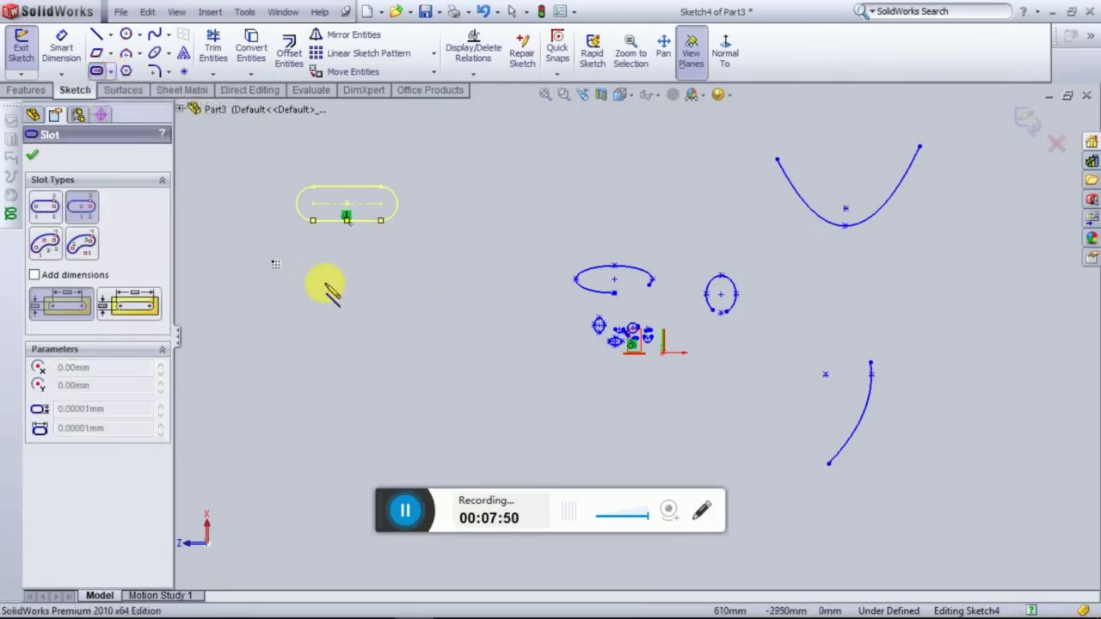
{"action": "left_click", "coordinate": [333, 282]}
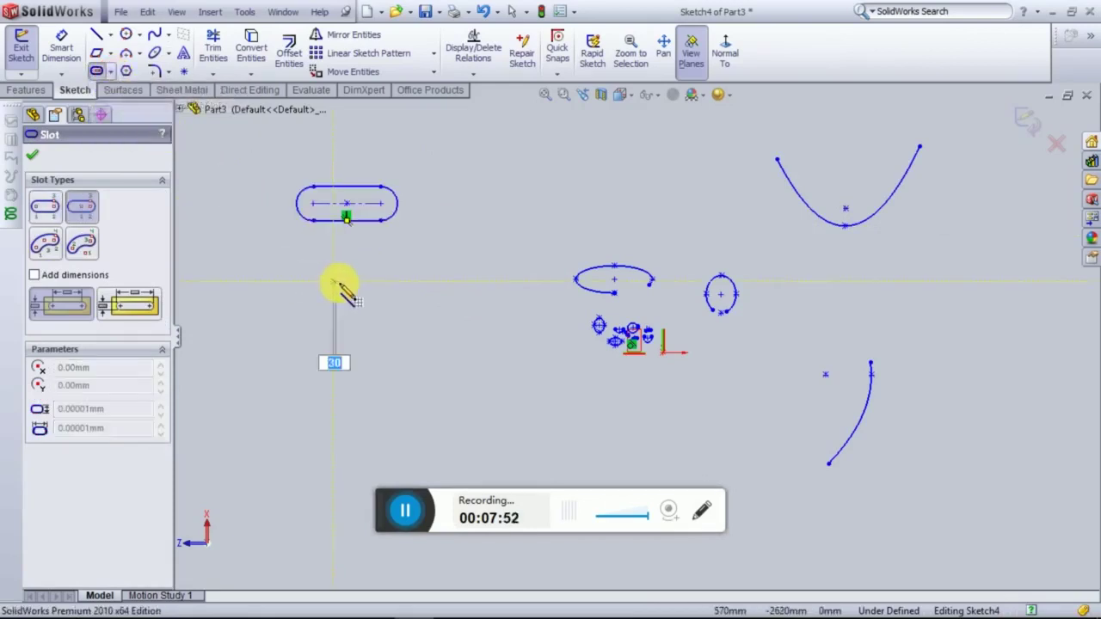
{"action": "left_click", "coordinate": [383, 287]}
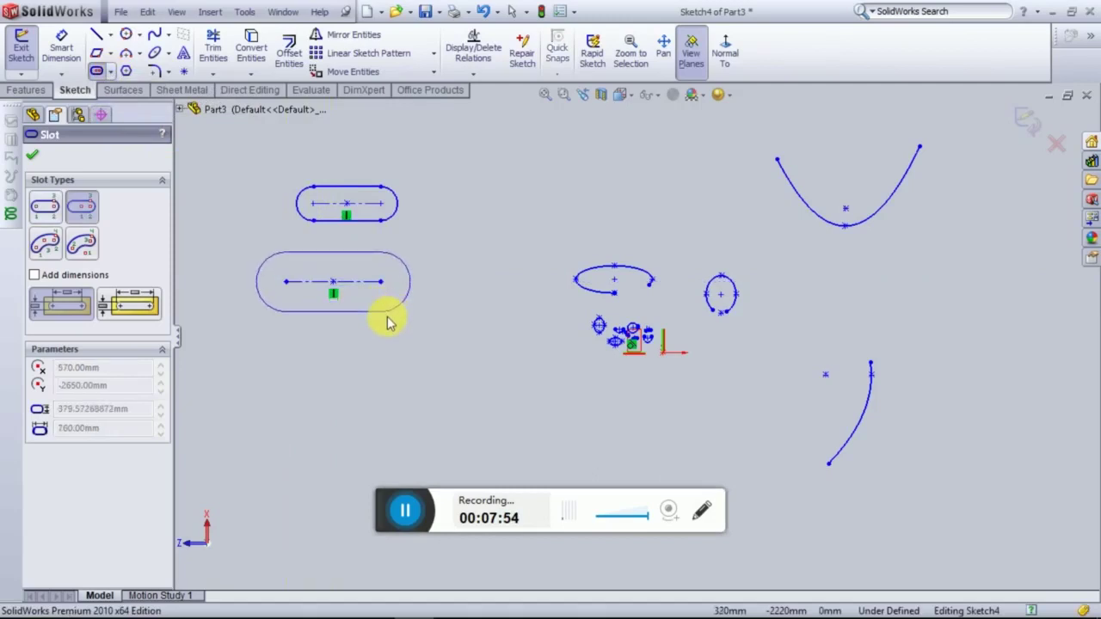
{"action": "left_click", "coordinate": [388, 329]}
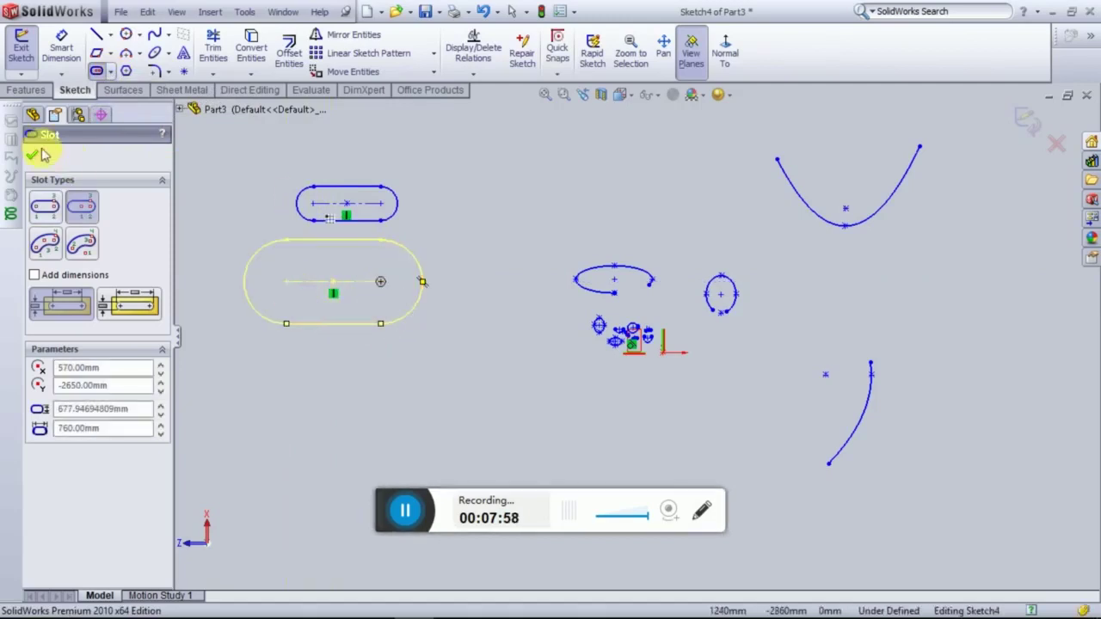
Sketch a 3 point arc slot below the straight slots, bulging downward, with a radius of about 595 mm and a width of about 255 mm
{"action": "left_click", "coordinate": [116, 72]}
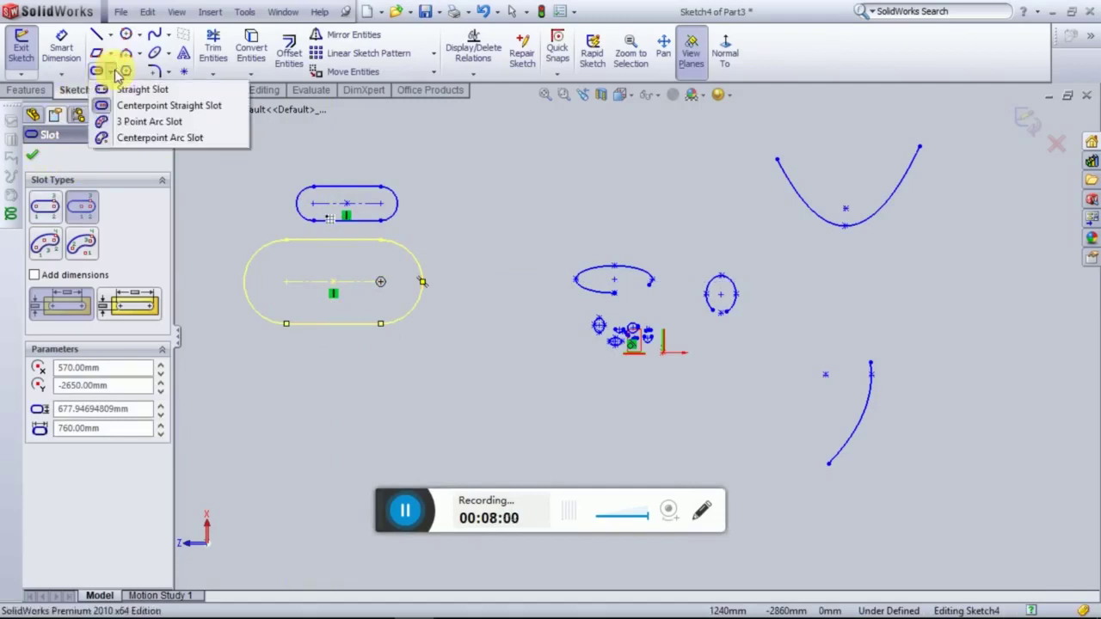
{"action": "left_click", "coordinate": [129, 122]}
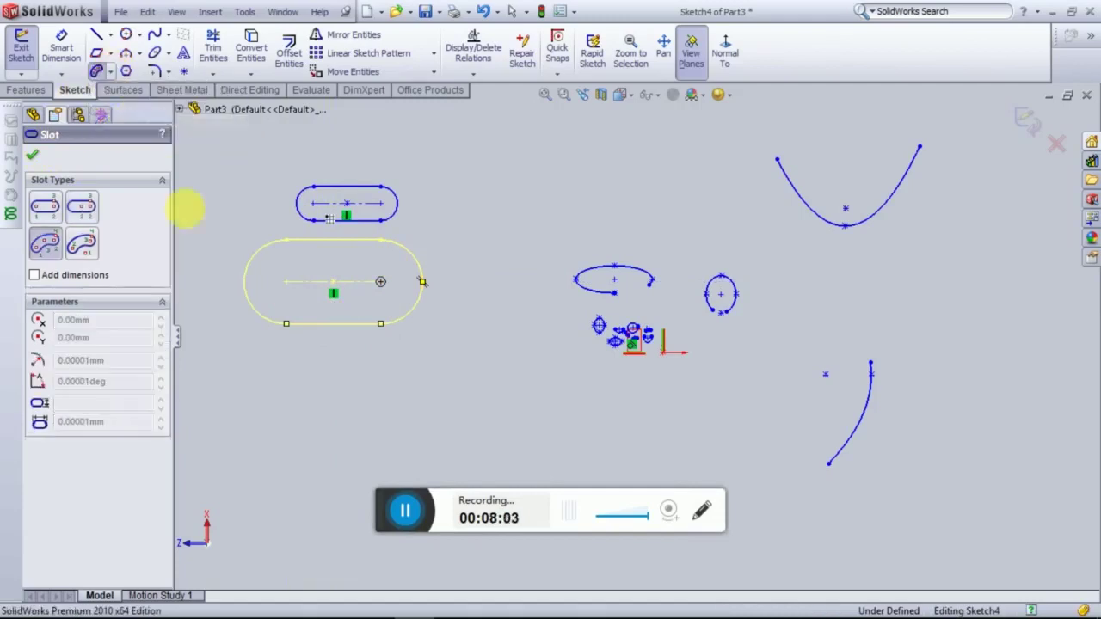
{"action": "left_click", "coordinate": [279, 444]}
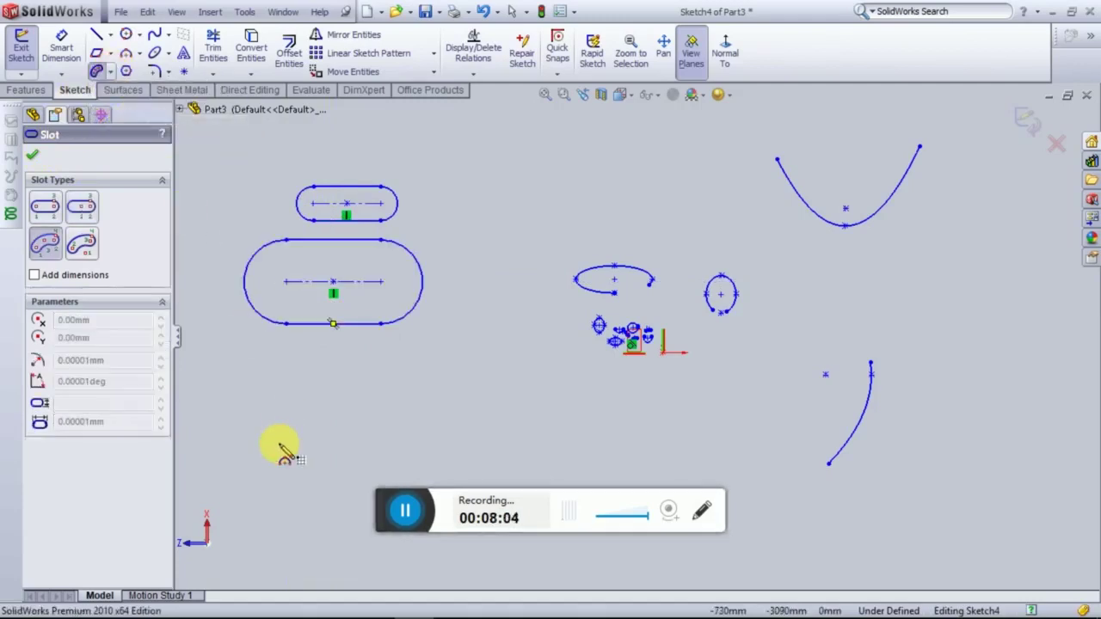
{"action": "left_click", "coordinate": [402, 420]}
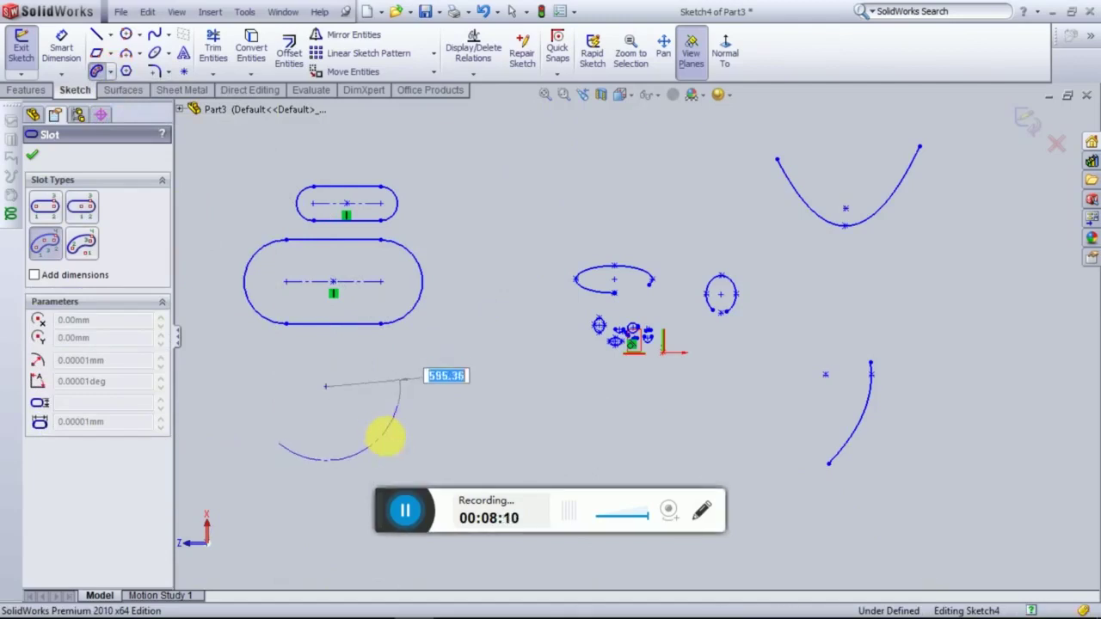
{"action": "left_click", "coordinate": [386, 440]}
{"action": "left_click", "coordinate": [394, 448]}
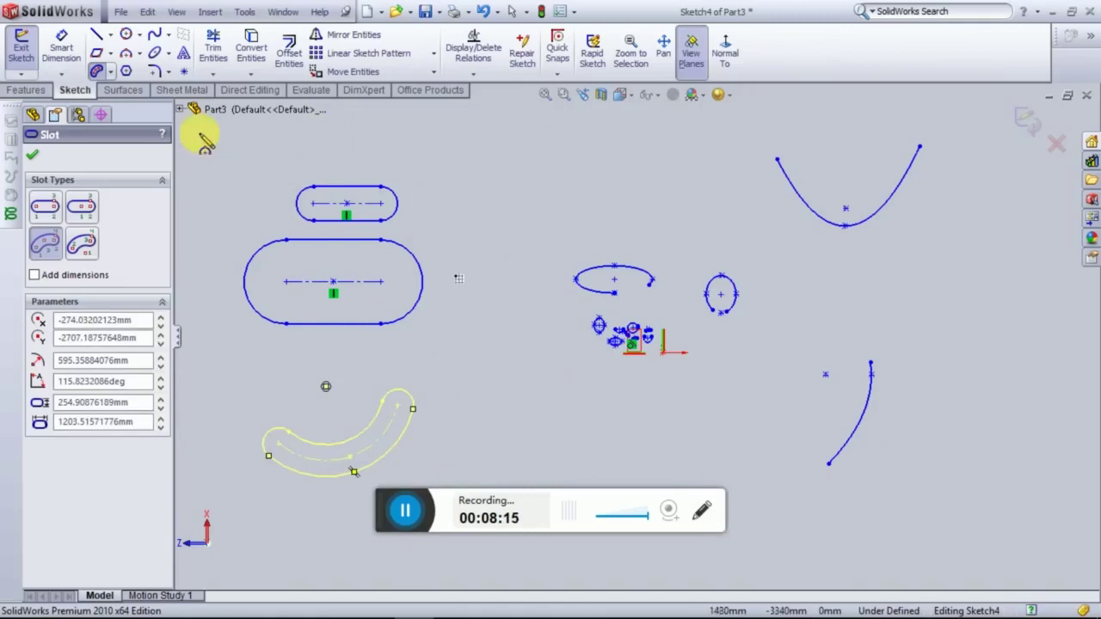
Sketch a centerpoint arc slot centered at X 1390, Y -730, with a radius of about 854 mm, spanning about 148° and about 384 mm wide
{"action": "left_click", "coordinate": [111, 72]}
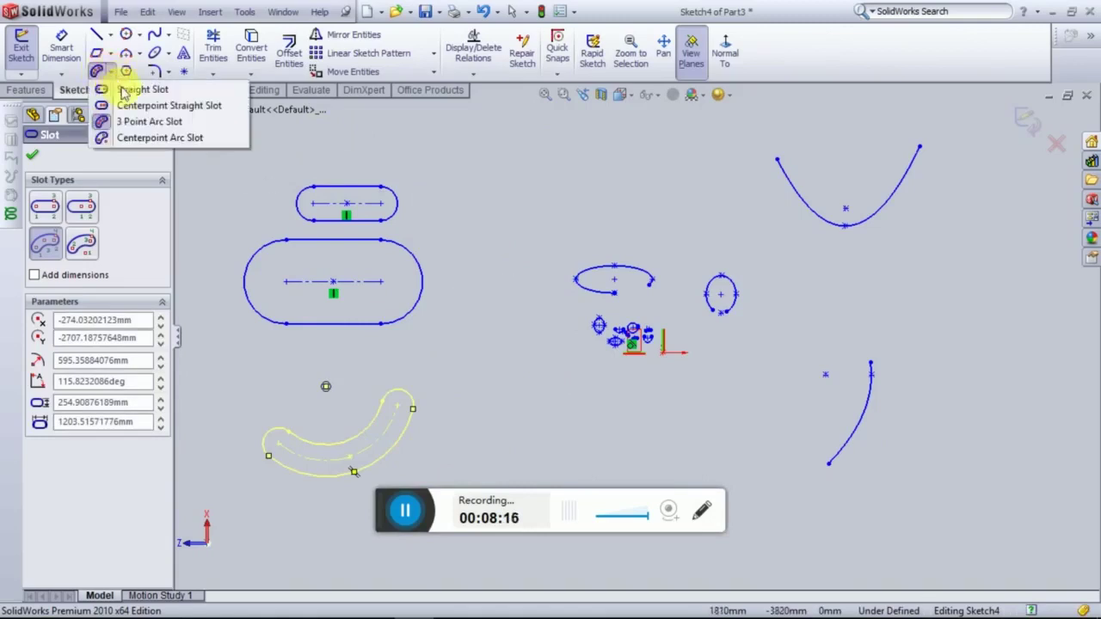
{"action": "left_click", "coordinate": [138, 137]}
{"action": "left_click", "coordinate": [571, 182]}
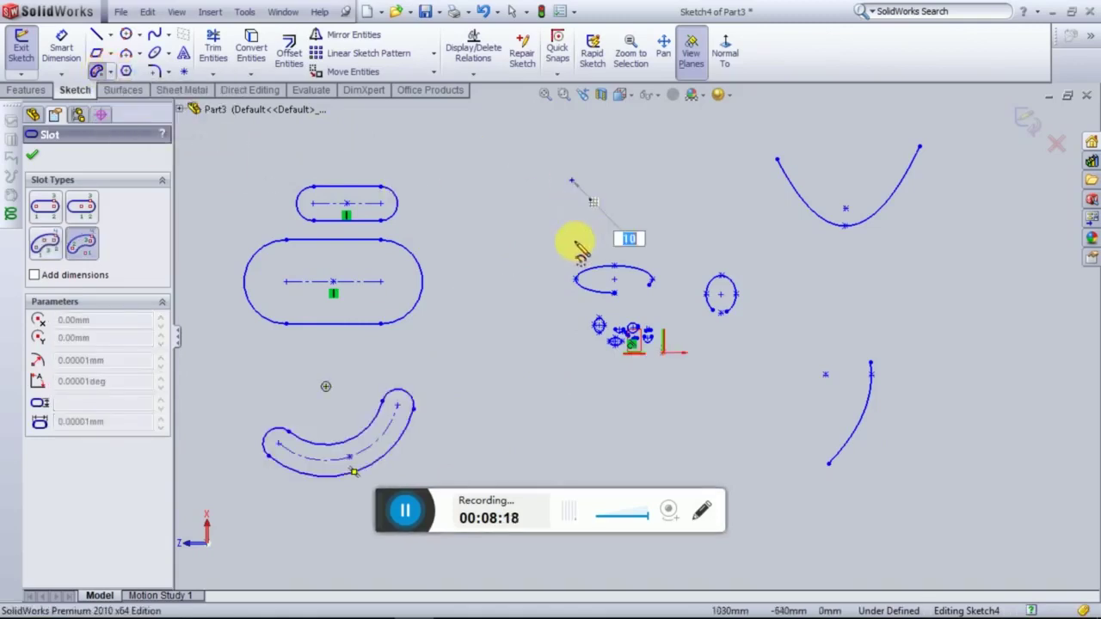
{"action": "left_click", "coordinate": [472, 196]}
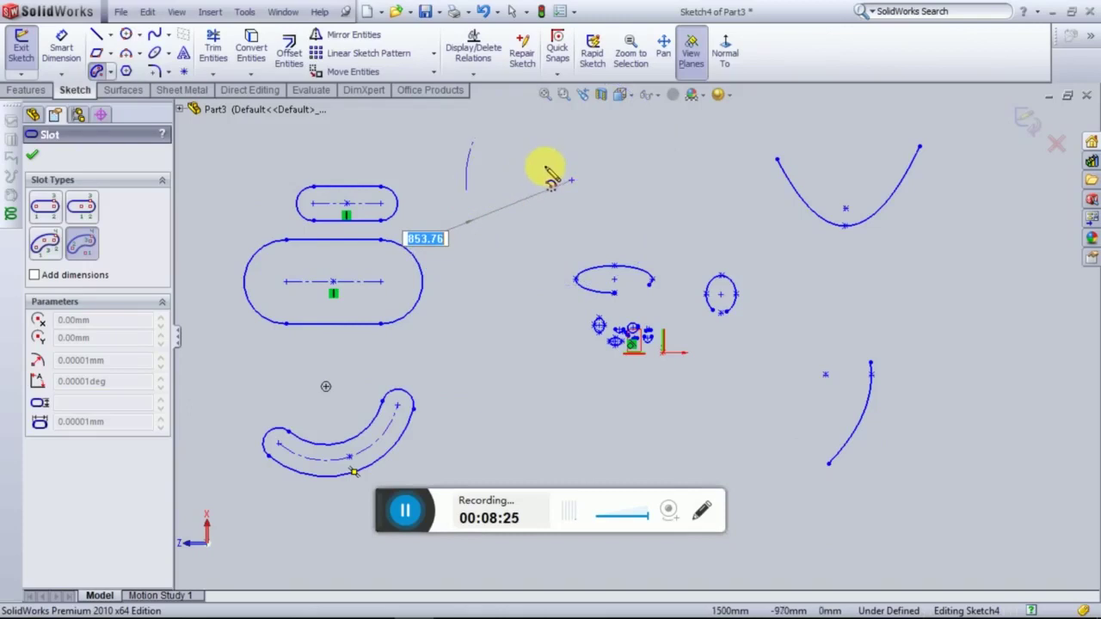
{"action": "key", "text": "z"}
{"action": "key", "text": "z"}
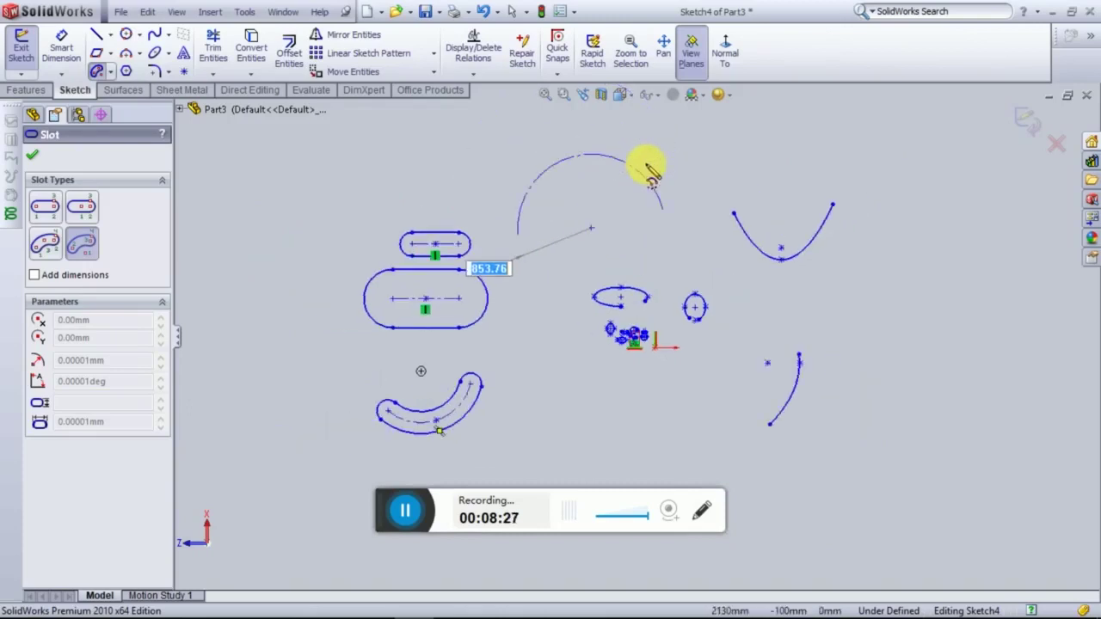
{"action": "left_click", "coordinate": [644, 213]}
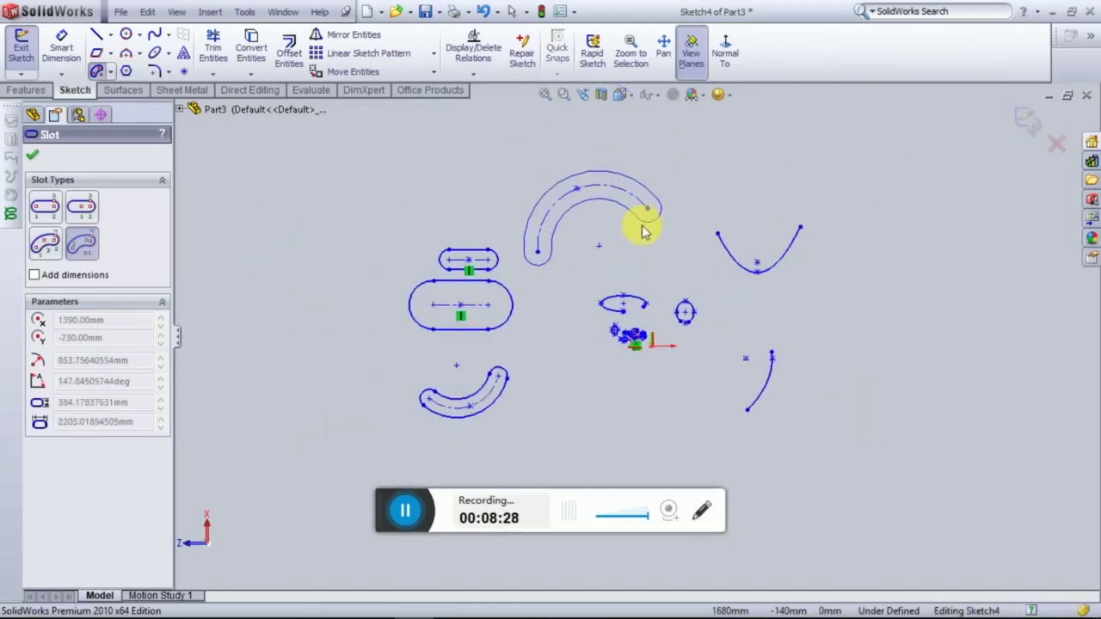
{"action": "left_click", "coordinate": [645, 229]}
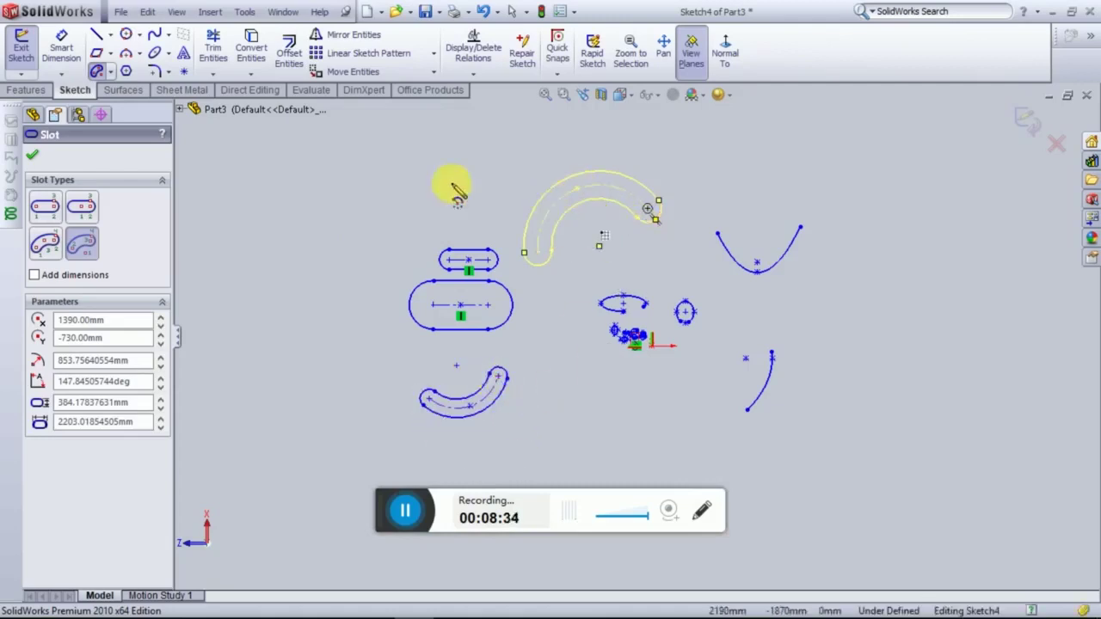
Sketch a six-sided polygon centered at X 2660, Y 4970 around an inscribed circle about 3160.5 mm in diameter, rotated about 206°
{"action": "left_click", "coordinate": [111, 76]}
{"action": "left_click", "coordinate": [126, 77]}
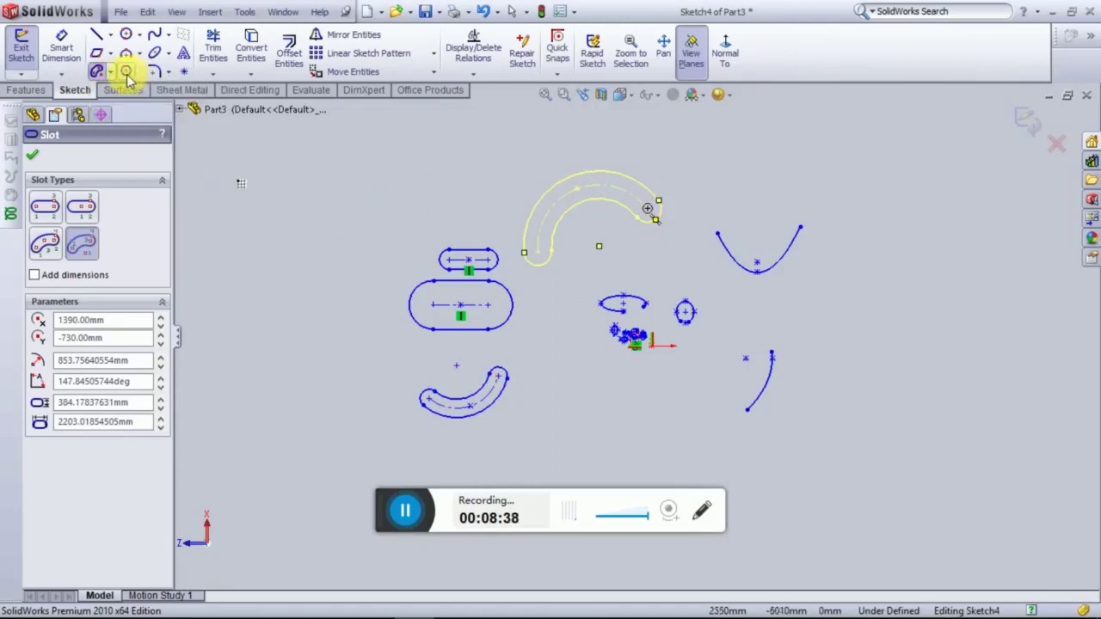
{"action": "left_click", "coordinate": [126, 77]}
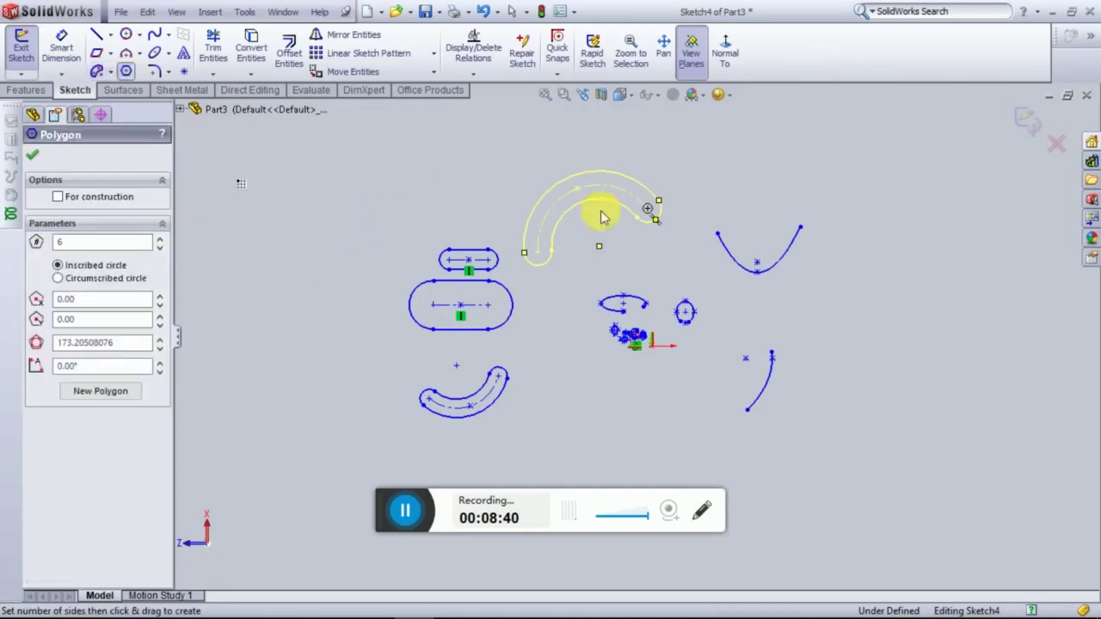
{"action": "scroll", "coordinate": [840, 266], "scroll_direction": "down", "scroll_amount": 2}
{"action": "scroll", "coordinate": [838, 288], "scroll_direction": "up", "scroll_amount": 3}
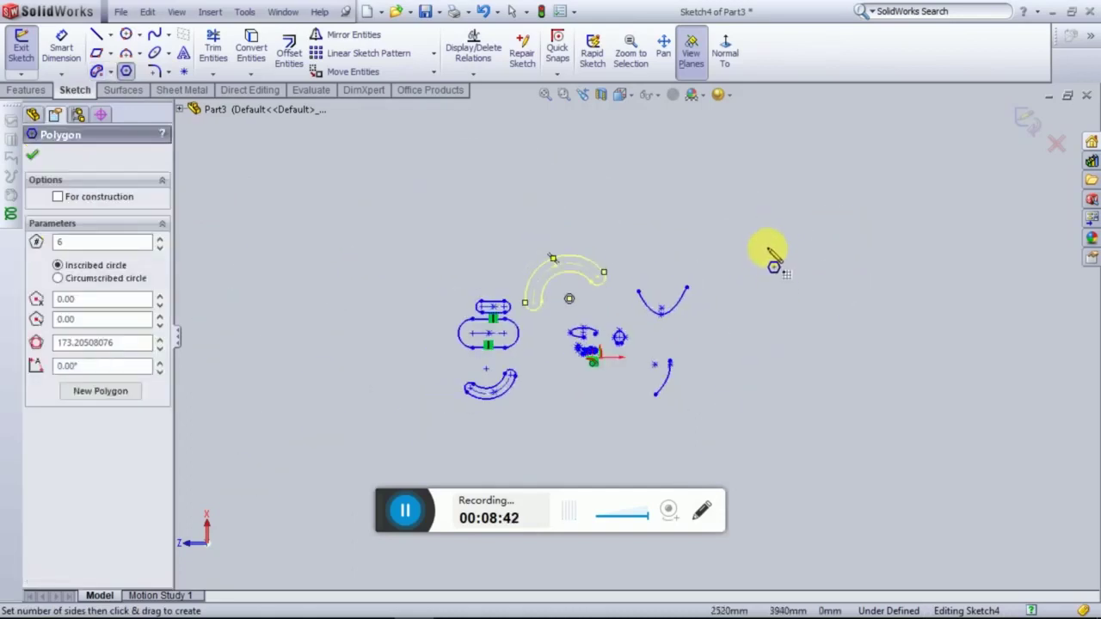
{"action": "left_click_drag", "start_coordinate": [808, 244], "coordinate": [776, 316]}
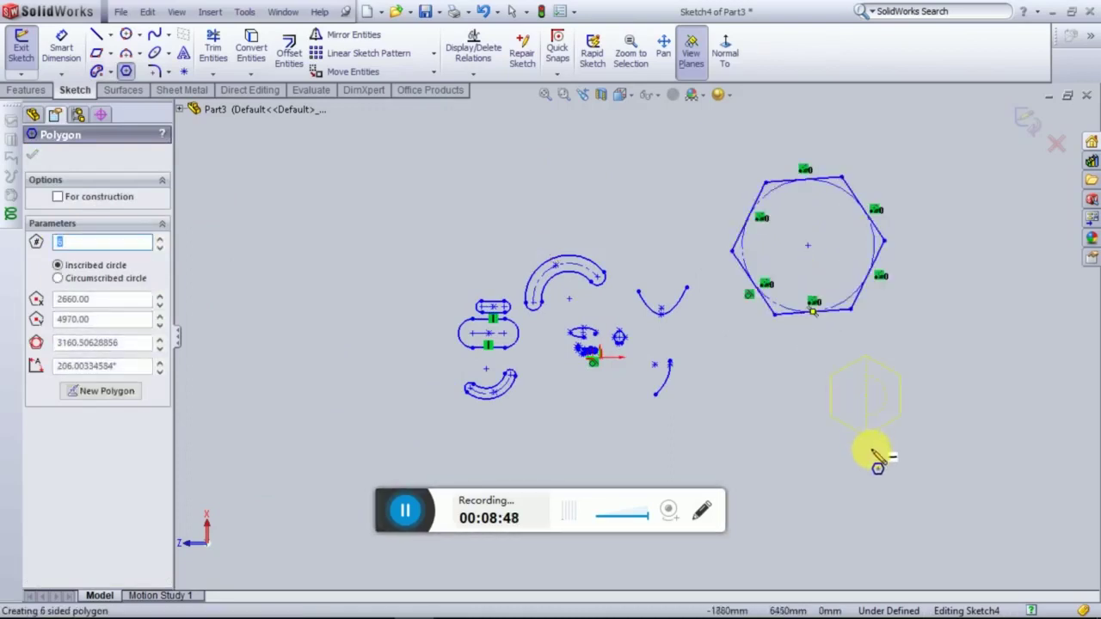
Sketch a second six-sided polygon centered at X -920, Y 6340 around an inscribed circle about 2793 mm in diameter, at 180°
{"action": "left_click_drag", "start_coordinate": [871, 450], "coordinate": [875, 458]}
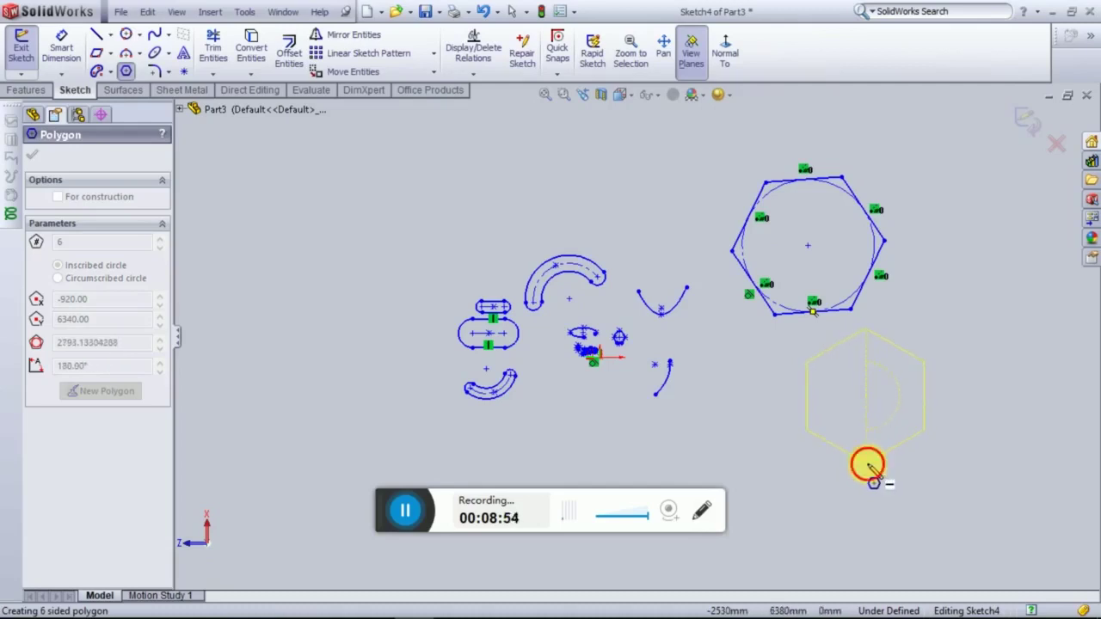
{"action": "left_click_drag", "start_coordinate": [870, 467], "coordinate": [878, 482]}
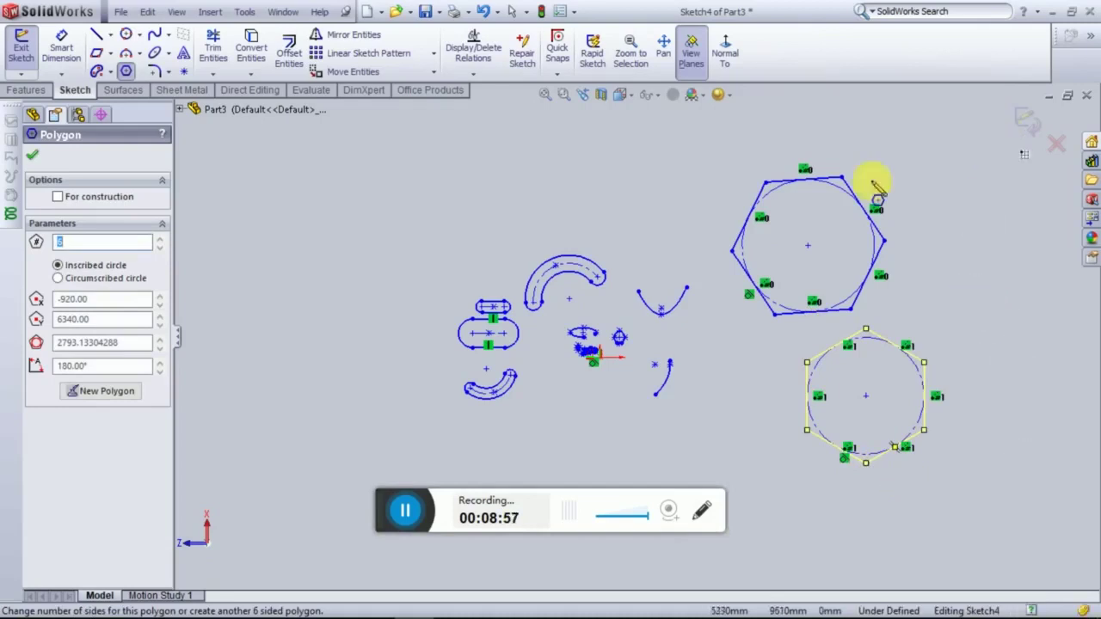
{"action": "key", "text": "Escape"}
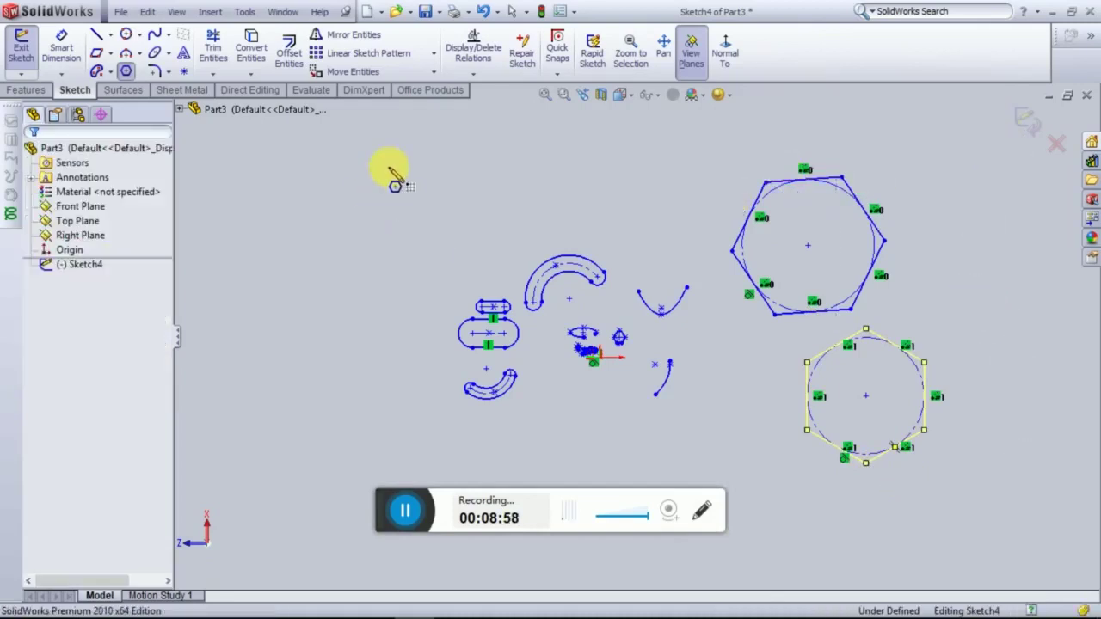
Delete all the sketched practice shapes
{"action": "mouse_move", "coordinate": [339, 140]}
{"action": "left_mouse_down"}
{"action": "mouse_move", "coordinate": [405, 302]}
{"action": "mouse_move", "coordinate": [700, 432]}
{"action": "mouse_move", "coordinate": [1061, 467]}
{"action": "mouse_move", "coordinate": [1064, 505]}
{"action": "left_mouse_up"}
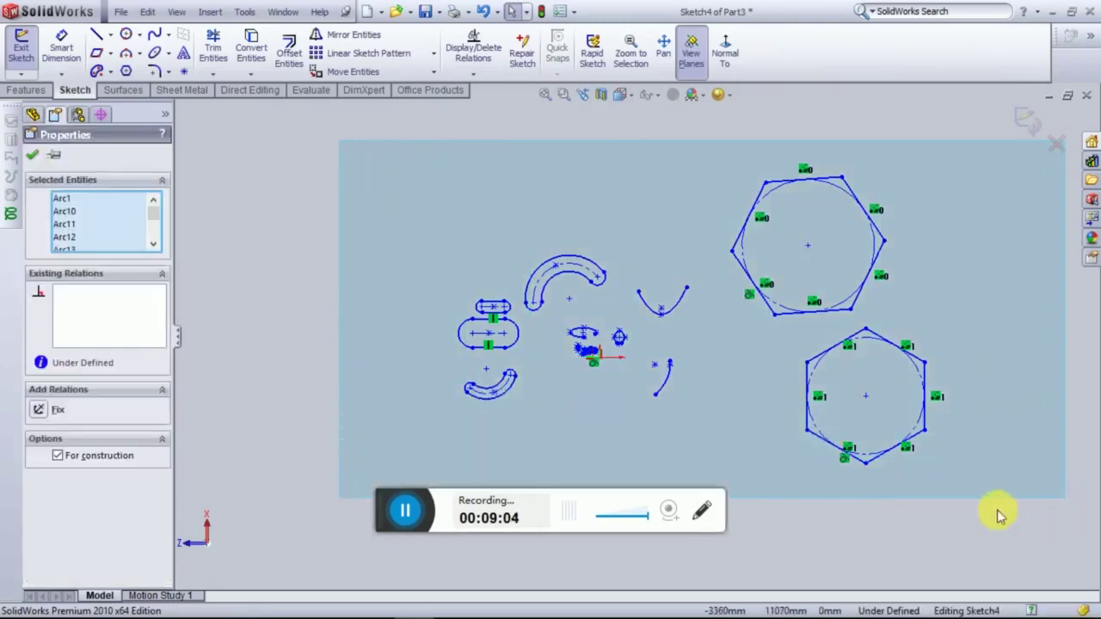
{"action": "key", "text": "Delete"}
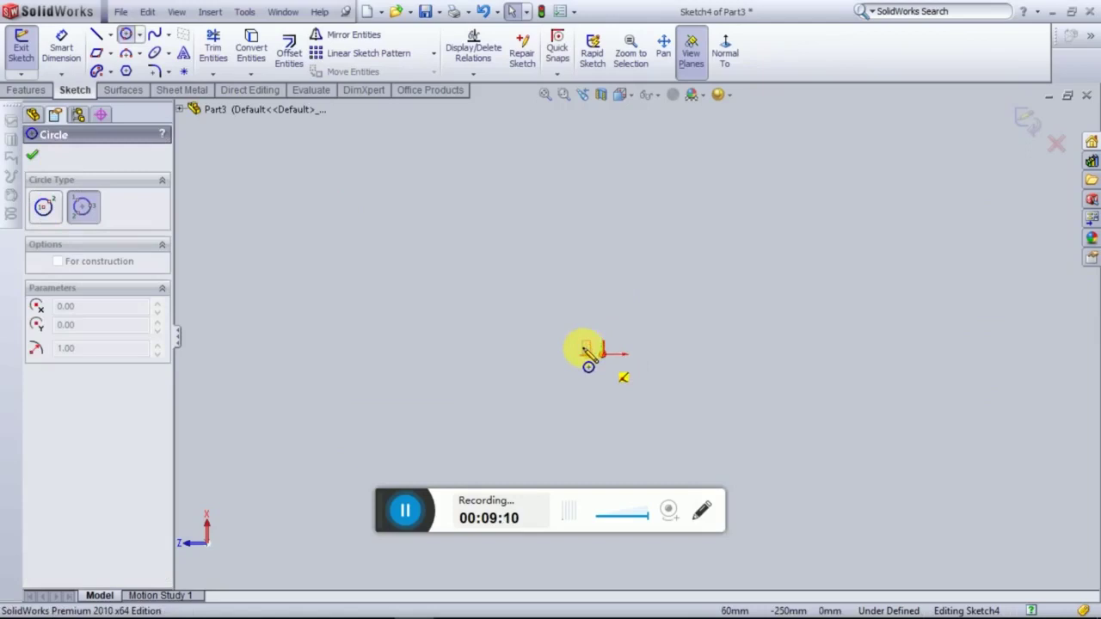
Sketch a perimeter circle centered at about X 2520, Y 1985 with a radius of about 2903 mm
{"action": "left_click", "coordinate": [568, 244]}
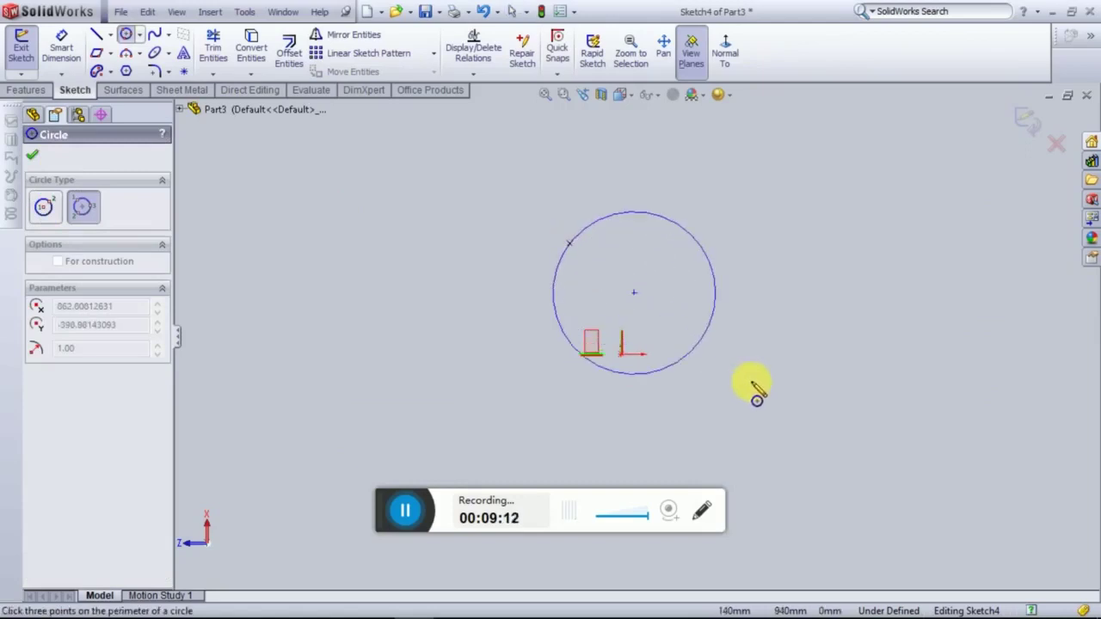
{"action": "left_click", "coordinate": [824, 403]}
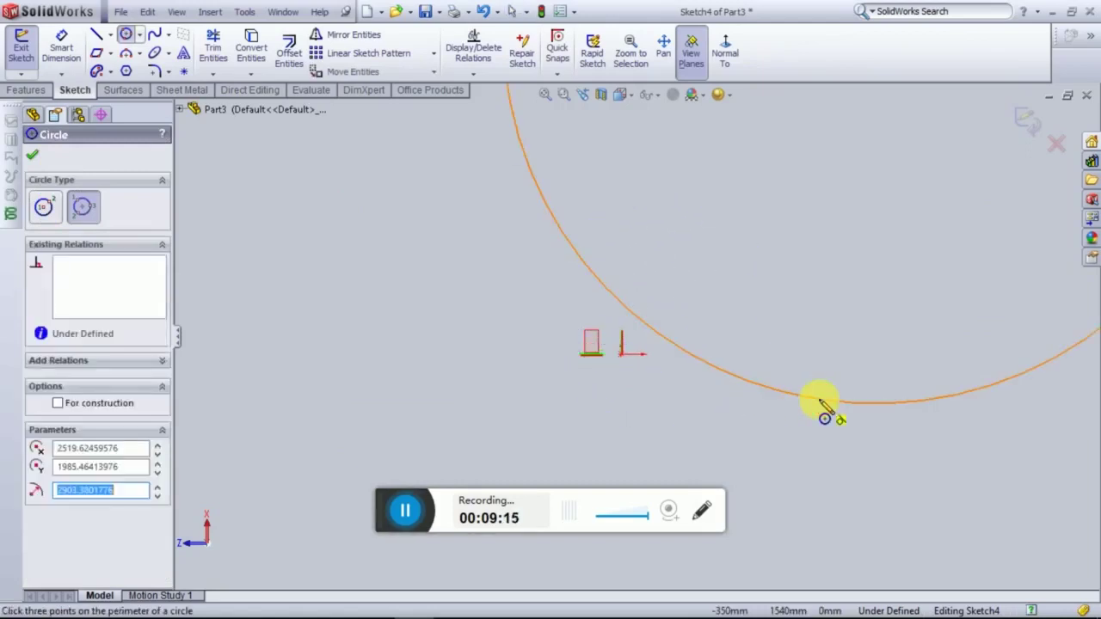
{"action": "scroll", "coordinate": [798, 387], "scroll_direction": "up", "scroll_amount": 8}
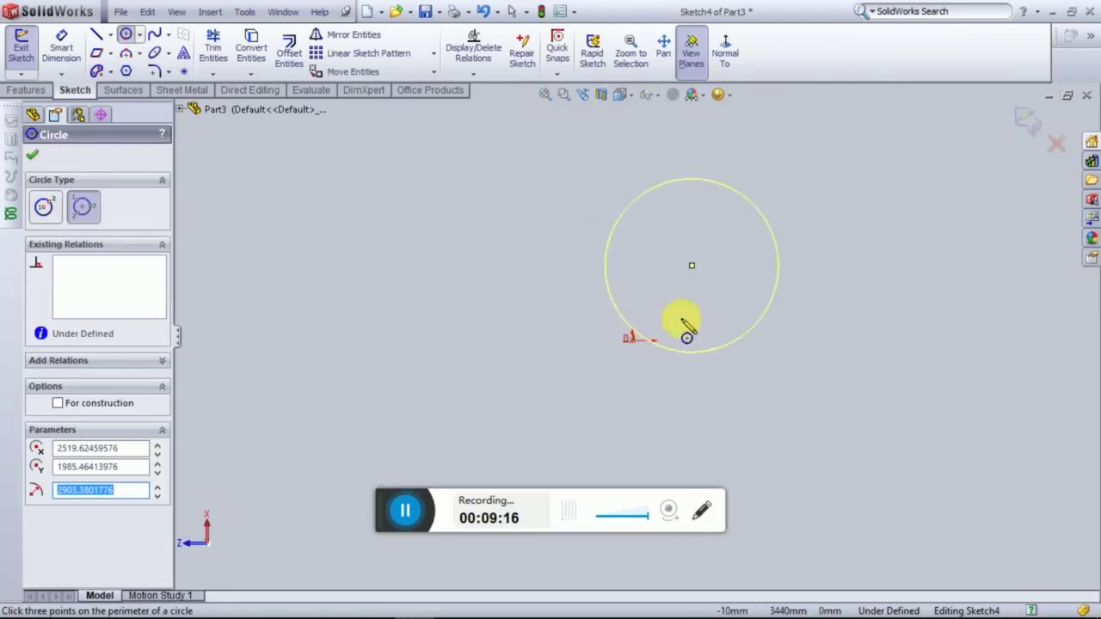
Sketch a zigzag chain of five lines across the circle, starting with one about 14918 mm long, plus a separate line through its upper part
{"action": "key", "text": "Escape"}
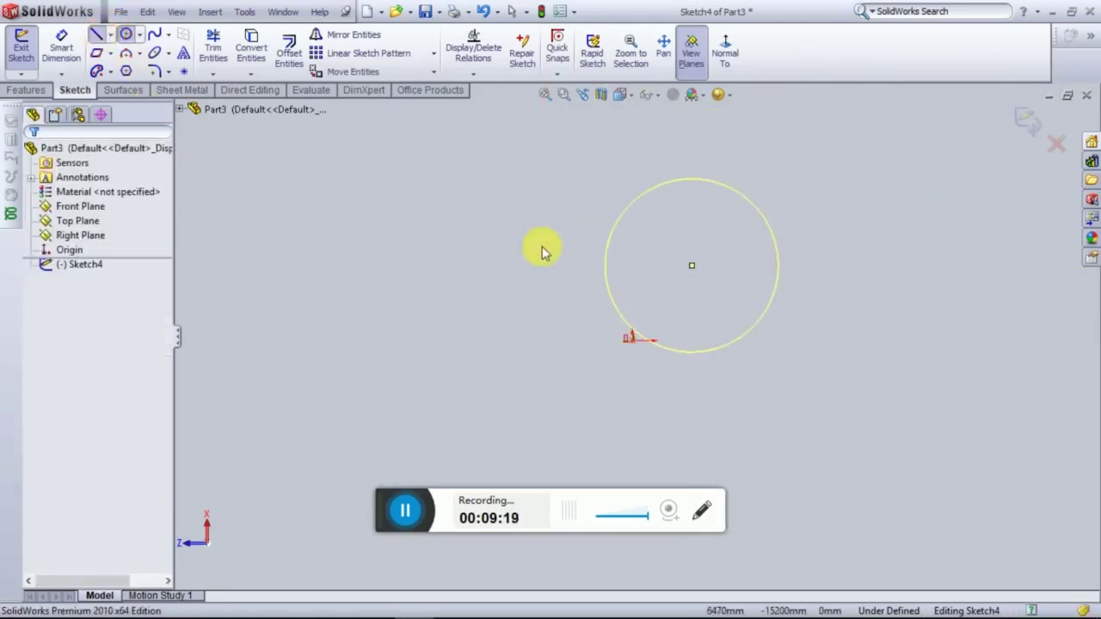
{"action": "key", "text": "l"}
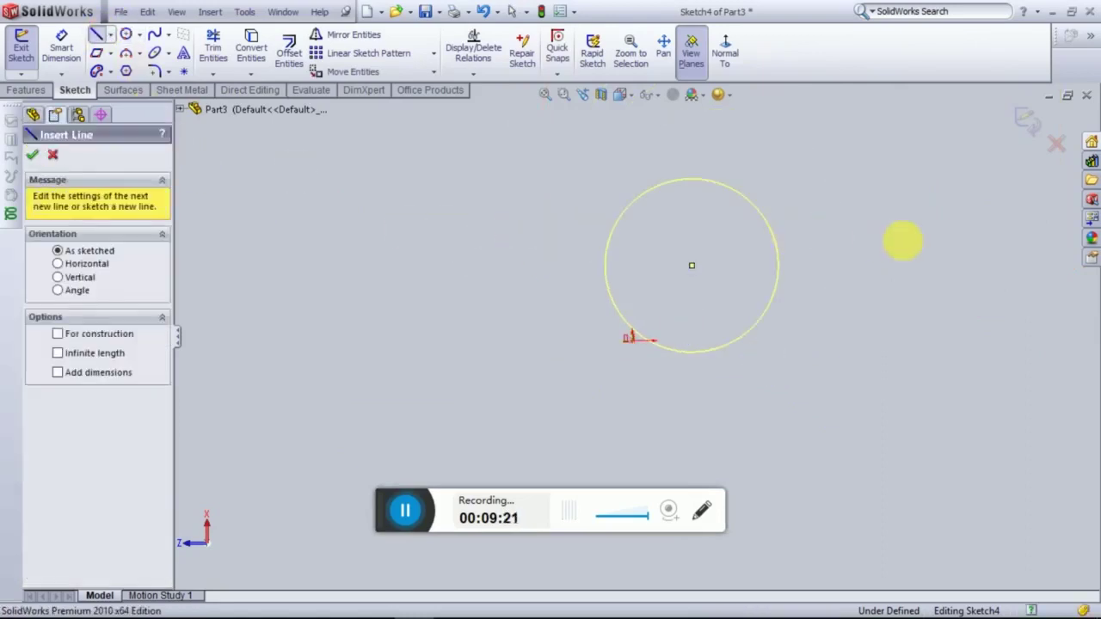
{"action": "left_click", "coordinate": [445, 230]}
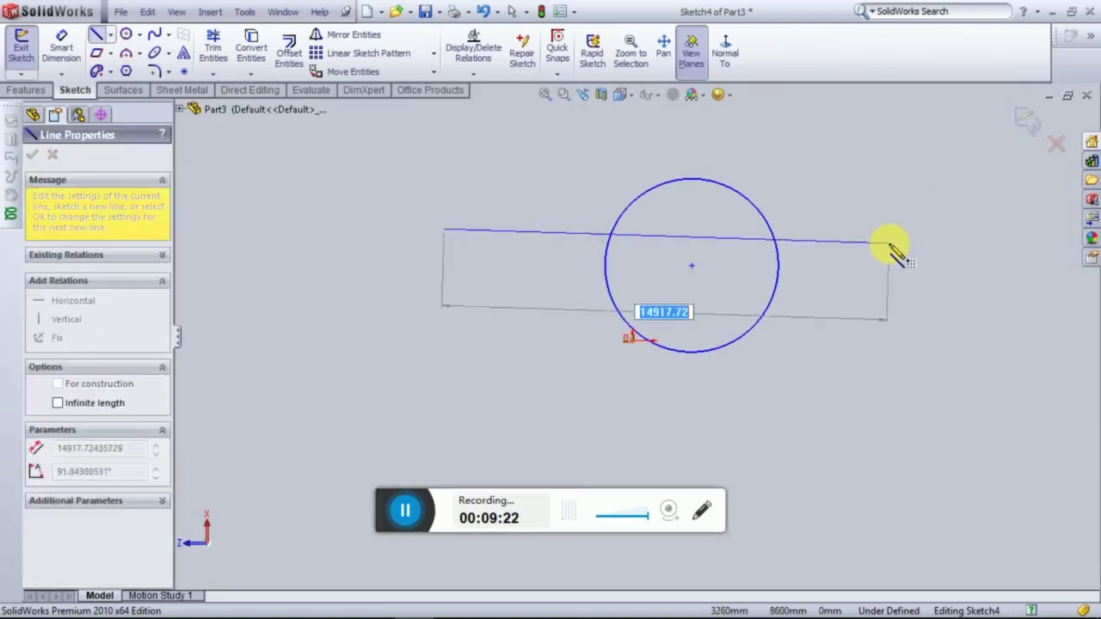
{"action": "left_click", "coordinate": [888, 243]}
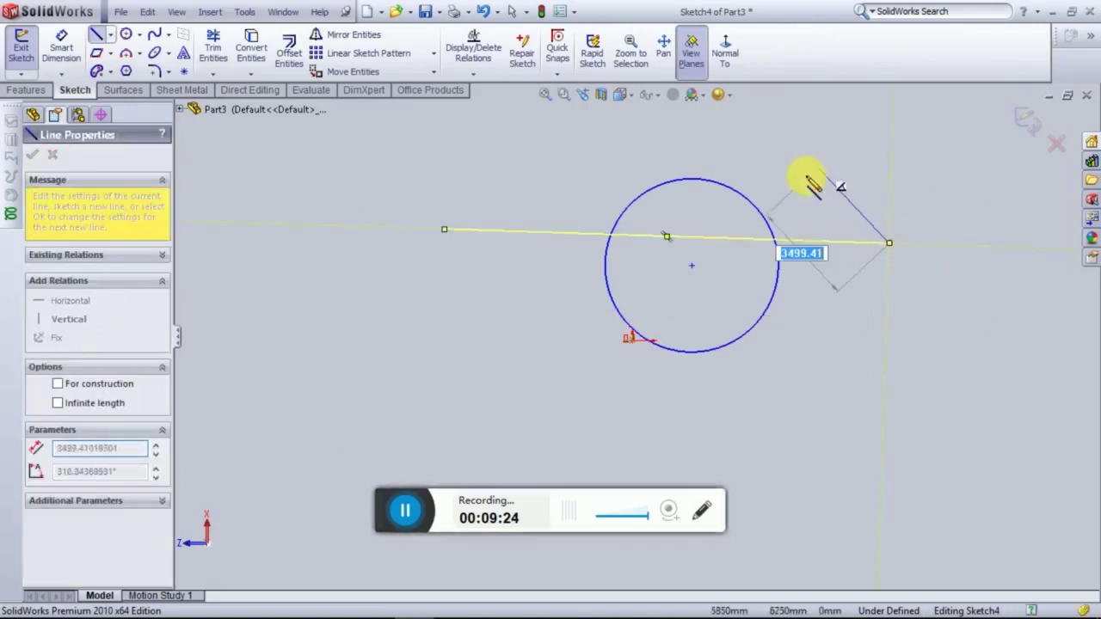
{"action": "left_click", "coordinate": [527, 354]}
{"action": "left_click", "coordinate": [800, 353]}
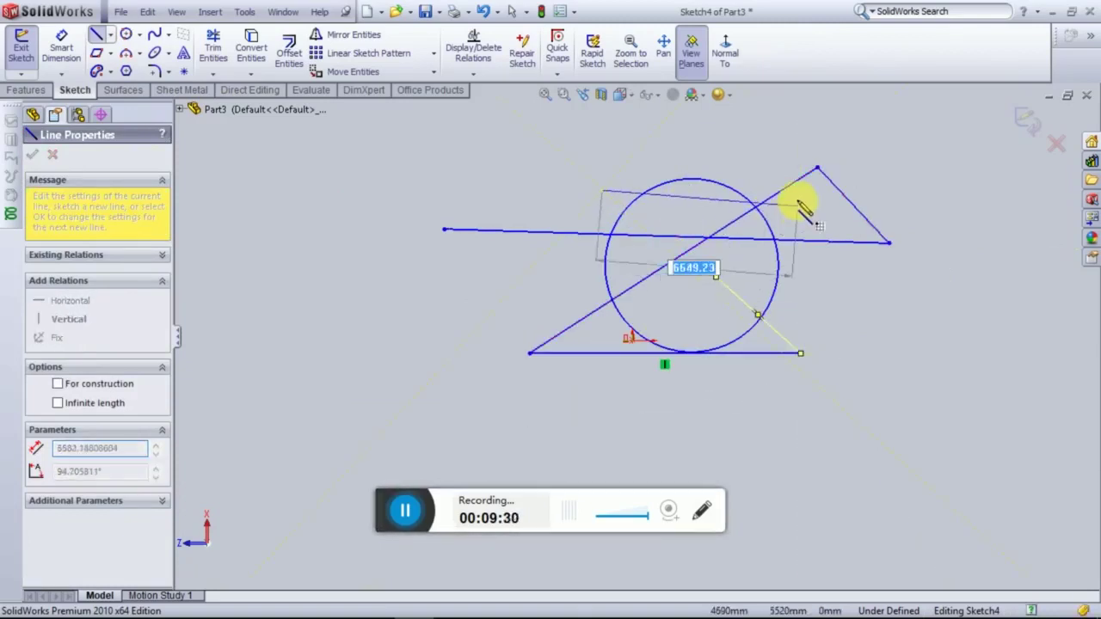
{"action": "left_click", "coordinate": [791, 198]}
{"action": "key", "text": "Escape"}
{"action": "key", "text": "Escape"}
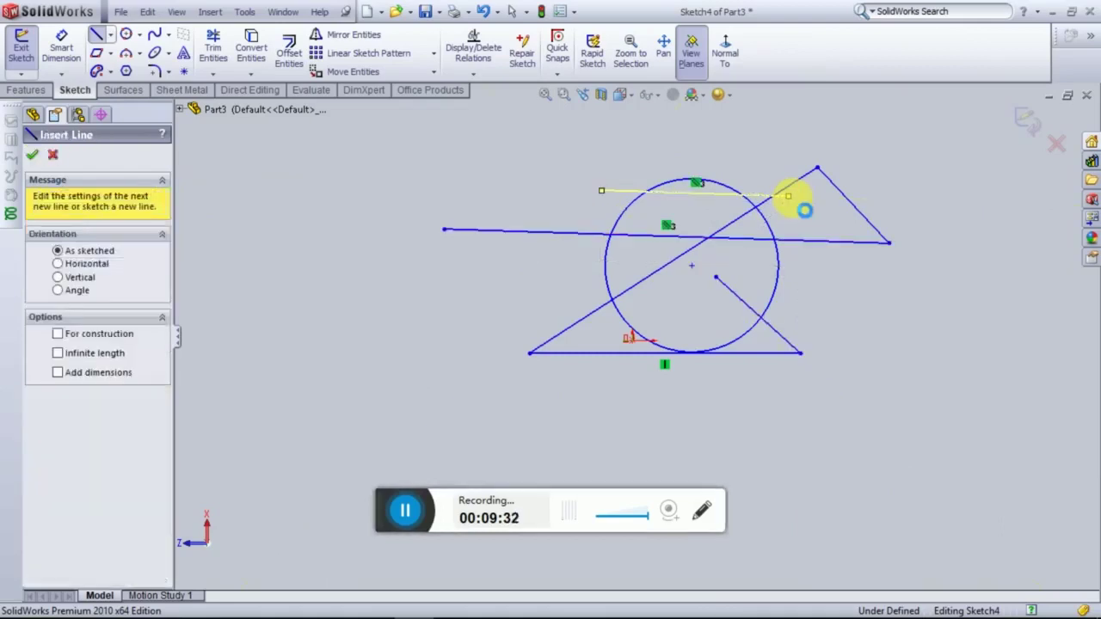
Power-trim the line segments outside the circle, shortening the long line's free end and removing the horizontal line beneath the circle
{"action": "left_click", "coordinate": [216, 57]}
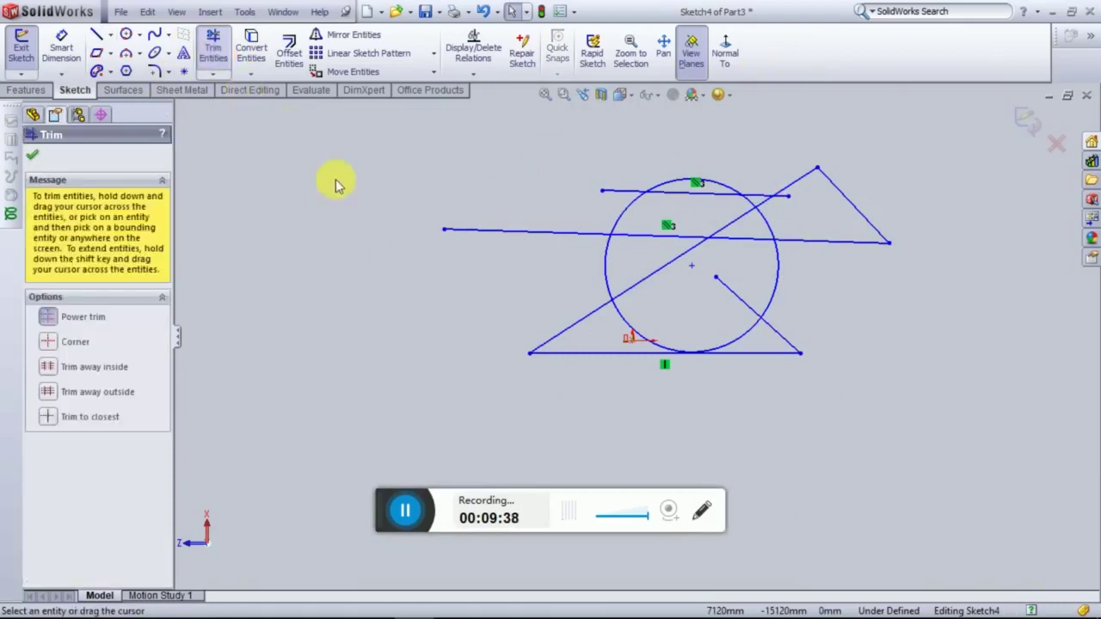
{"action": "left_click", "coordinate": [214, 76]}
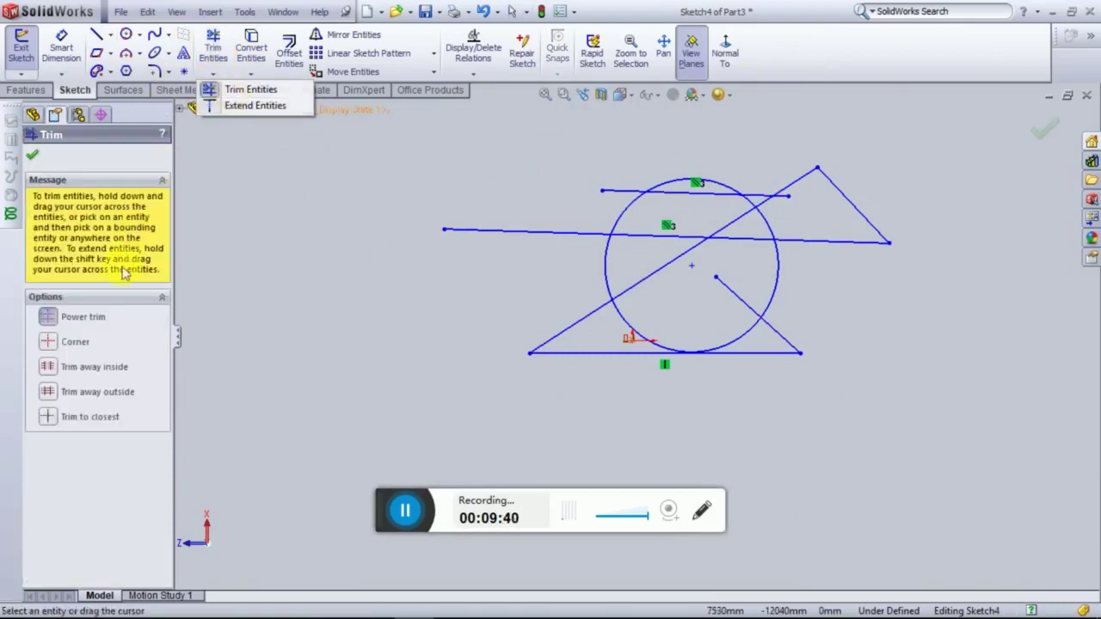
{"action": "left_click", "coordinate": [48, 320]}
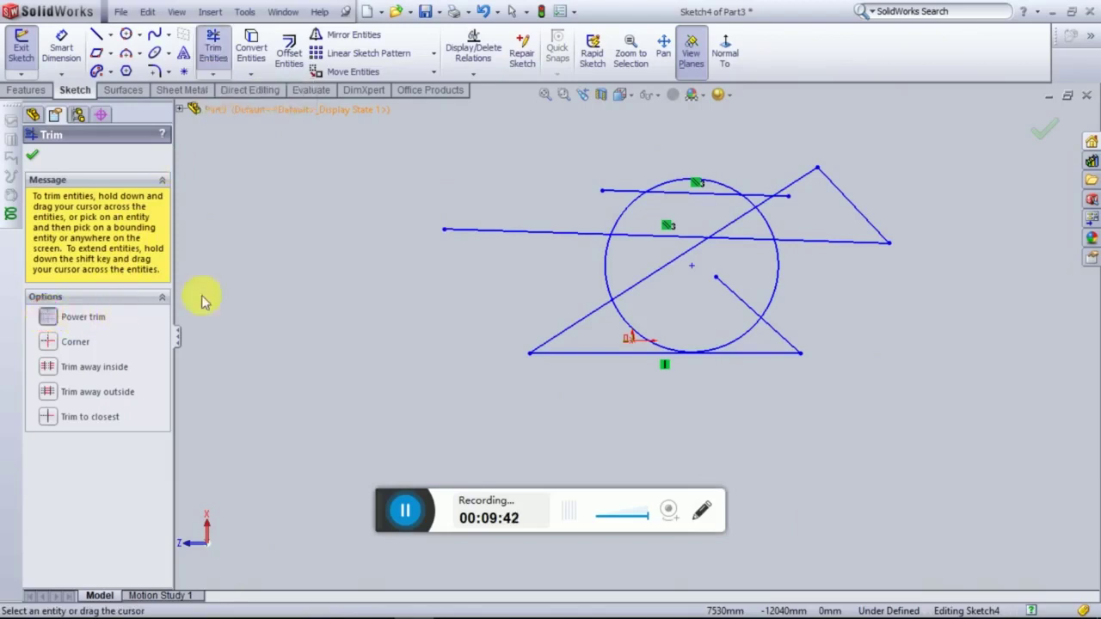
{"action": "left_click", "coordinate": [477, 231]}
{"action": "left_click", "coordinate": [476, 203]}
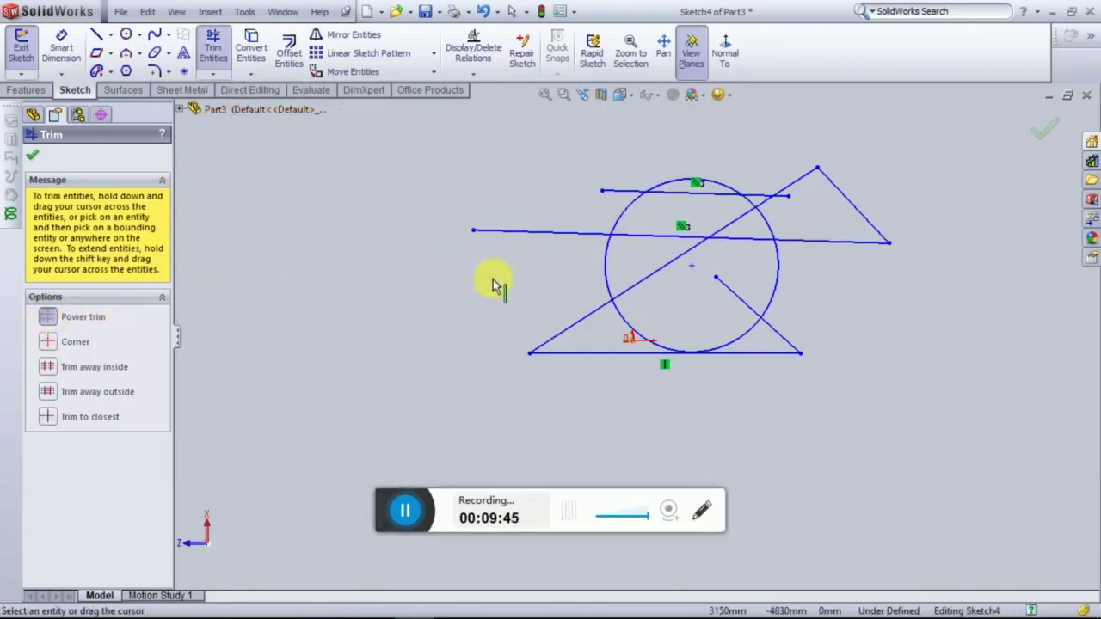
{"action": "left_click_drag", "start_coordinate": [514, 190], "coordinate": [523, 315]}
{"action": "left_click_drag", "start_coordinate": [582, 337], "coordinate": [609, 388]}
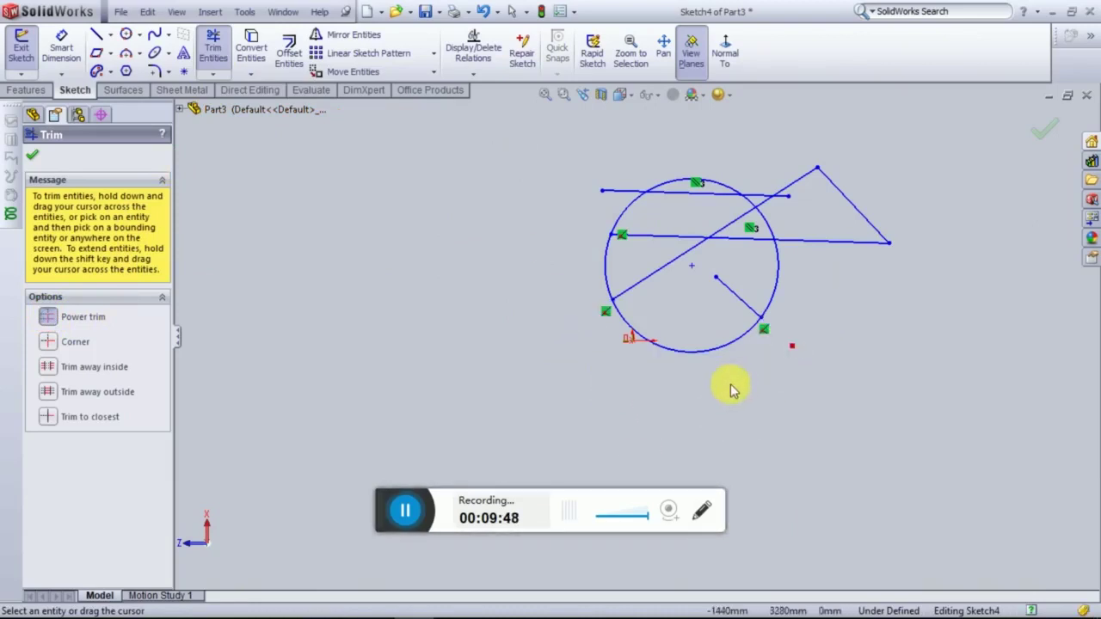
{"action": "mouse_move", "coordinate": [842, 184]}
{"action": "left_mouse_down"}
{"action": "mouse_move", "coordinate": [767, 167]}
{"action": "mouse_move", "coordinate": [835, 263]}
{"action": "mouse_move", "coordinate": [786, 220]}
{"action": "left_mouse_up"}
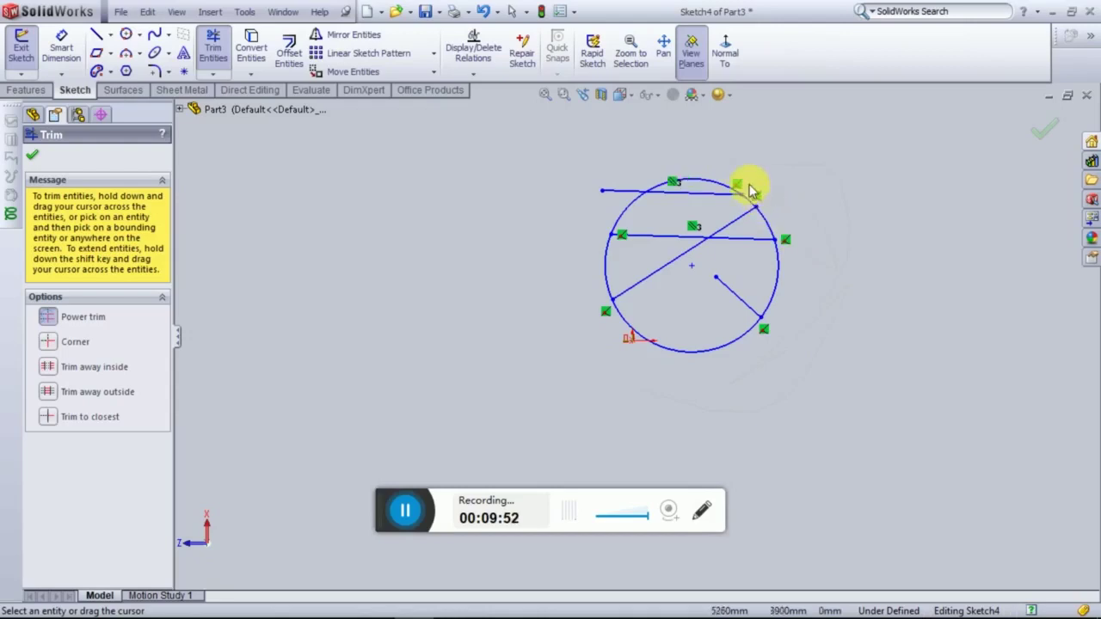
Trim away the remaining lines inside the circle and the leftover stub outside it, leaving only the circle
{"action": "mouse_move", "coordinate": [693, 314]}
{"action": "left_mouse_down"}
{"action": "mouse_move", "coordinate": [678, 280]}
{"action": "mouse_move", "coordinate": [695, 263]}
{"action": "left_mouse_up"}
{"action": "left_click_drag", "start_coordinate": [736, 296], "coordinate": [737, 247]}
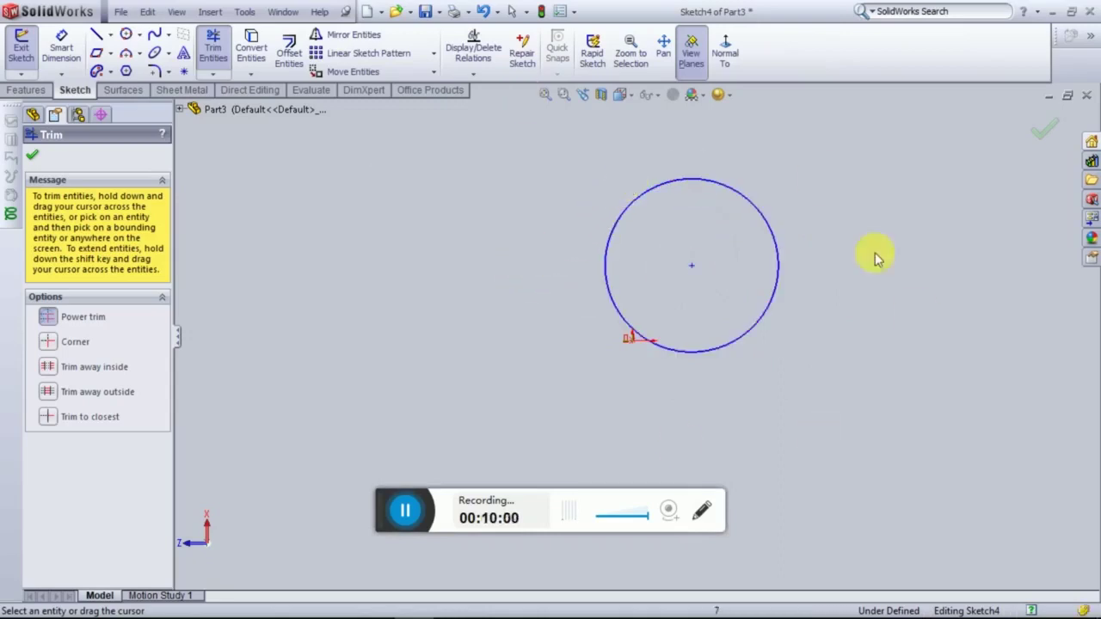
{"action": "left_click", "coordinate": [1037, 131]}
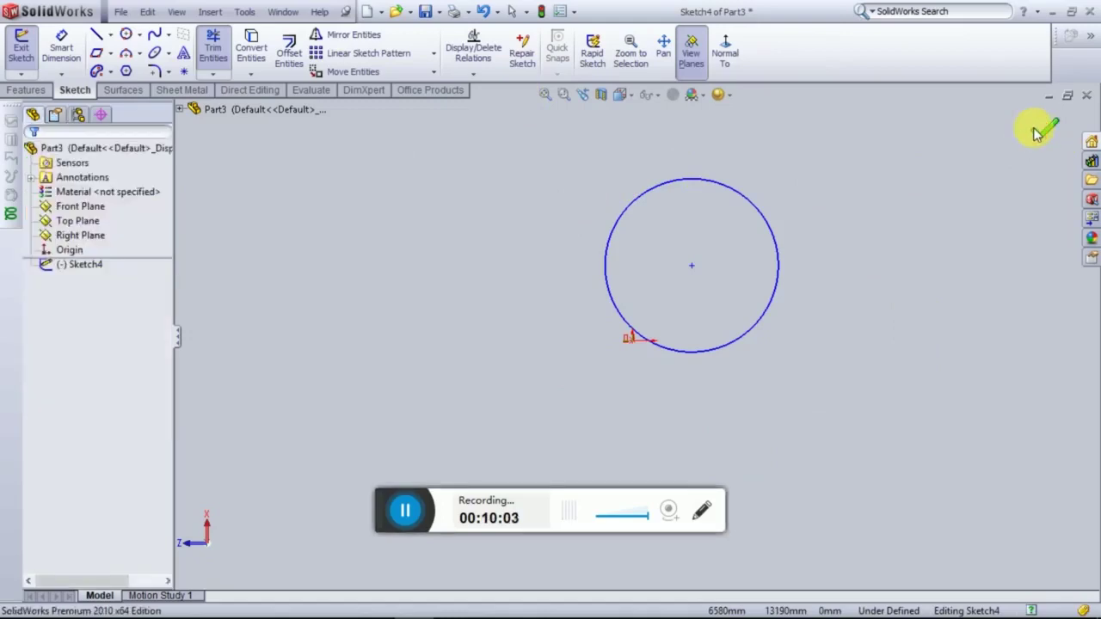
Delete the circle and exit the emptied sketch
{"action": "left_click", "coordinate": [81, 207]}
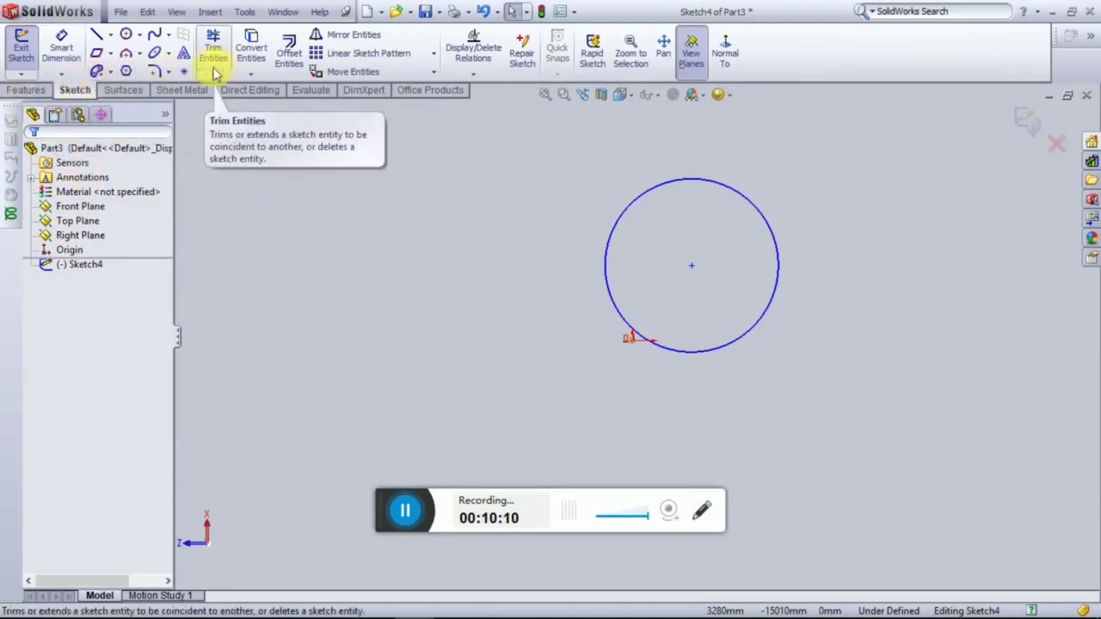
{"action": "scroll", "coordinate": [718, 215], "scroll_direction": "down", "scroll_amount": 3}
{"action": "scroll", "coordinate": [632, 249], "scroll_direction": "up", "scroll_amount": 4}
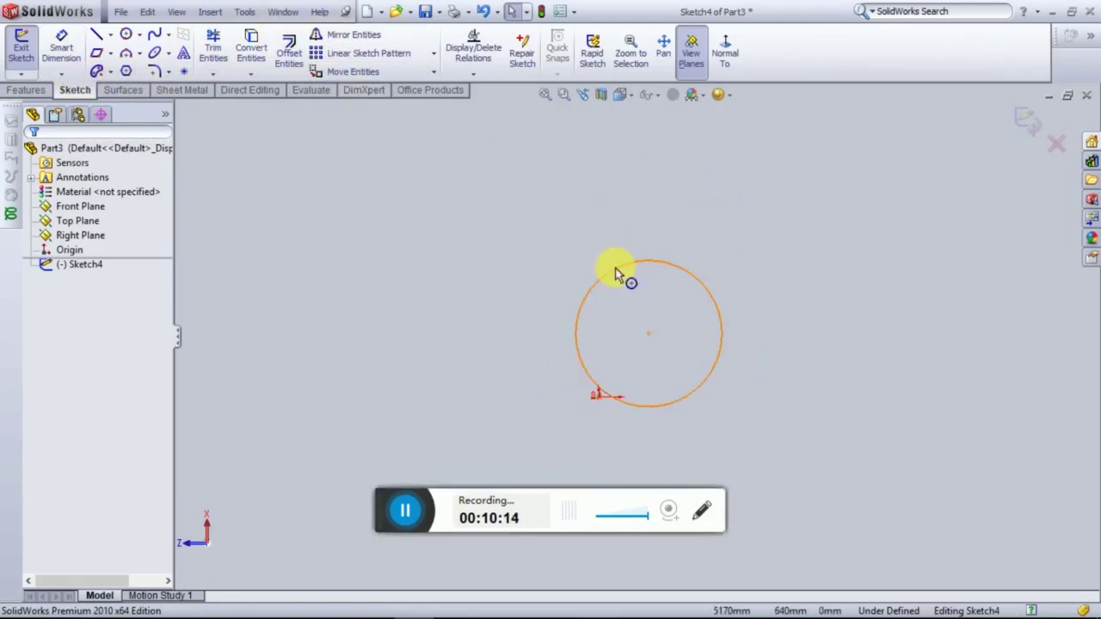
{"action": "left_click", "coordinate": [719, 251]}
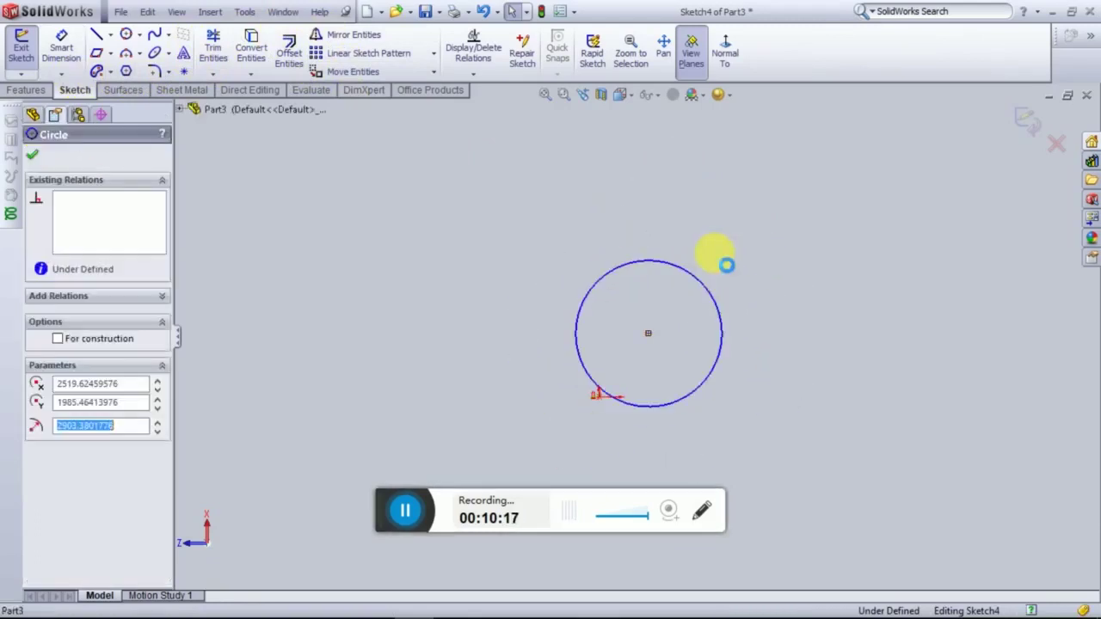
{"action": "key", "text": "Delete"}
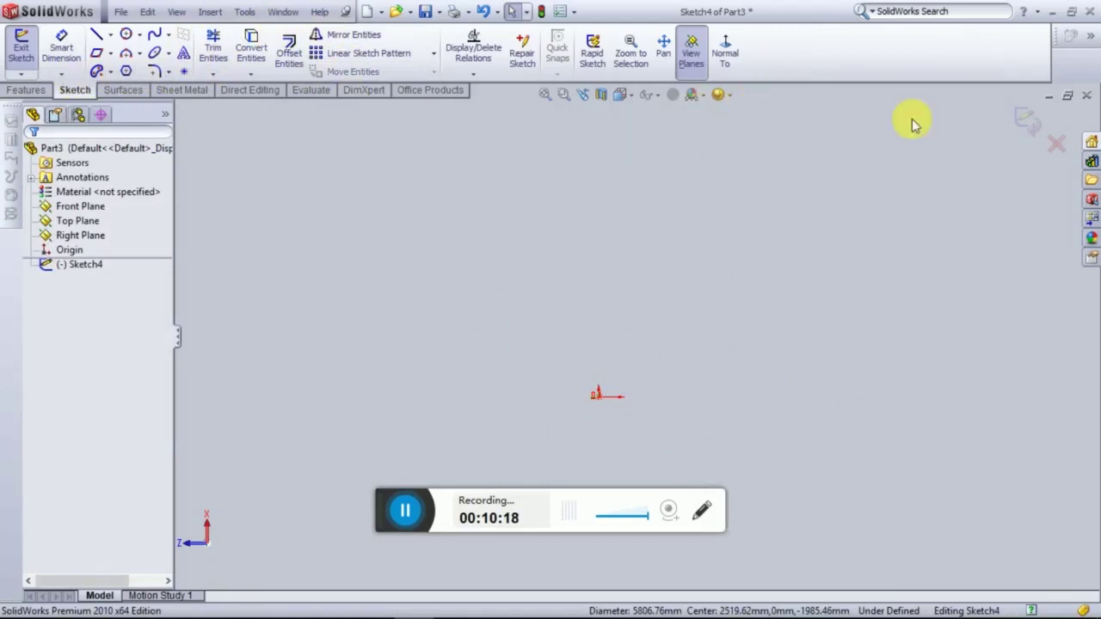
{"action": "left_click", "coordinate": [1023, 118]}
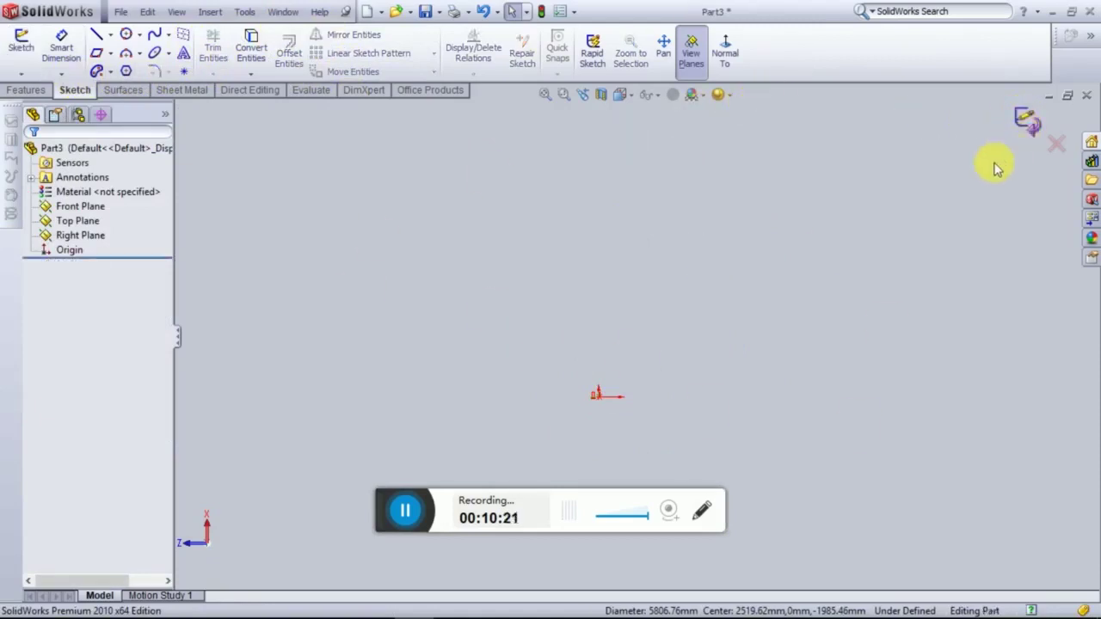
{"action": "scroll", "coordinate": [604, 270], "scroll_direction": "down", "scroll_amount": 5}
{"action": "scroll", "coordinate": [615, 367], "scroll_direction": "up", "scroll_amount": 5}
{"action": "scroll", "coordinate": [624, 434], "scroll_direction": "up", "scroll_amount": 2}
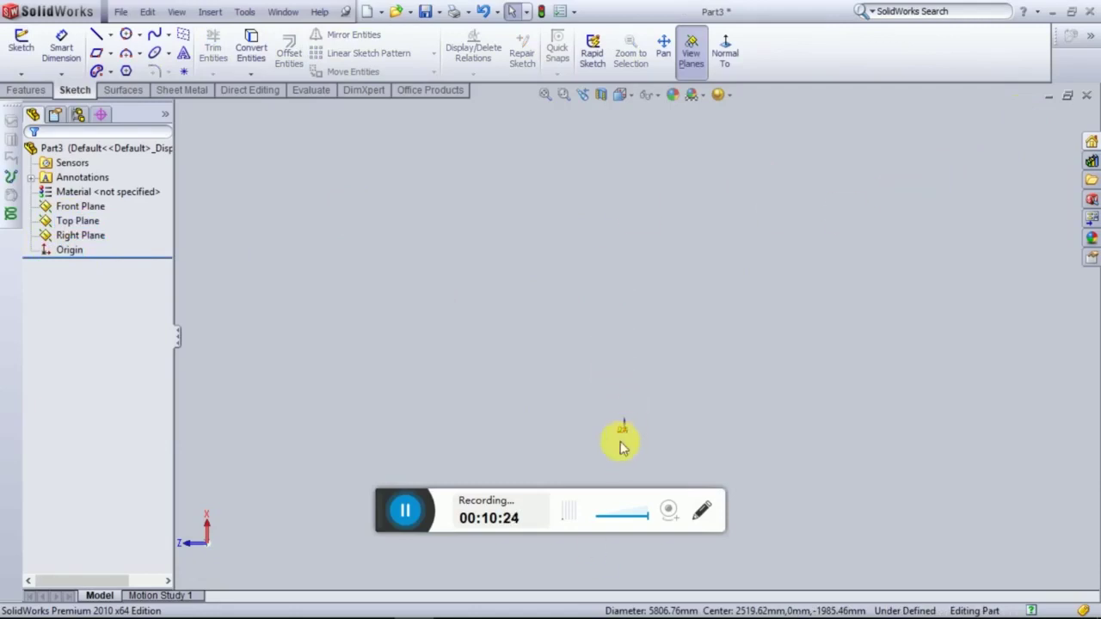
{"action": "scroll", "coordinate": [601, 404], "scroll_direction": "down", "scroll_amount": 2}
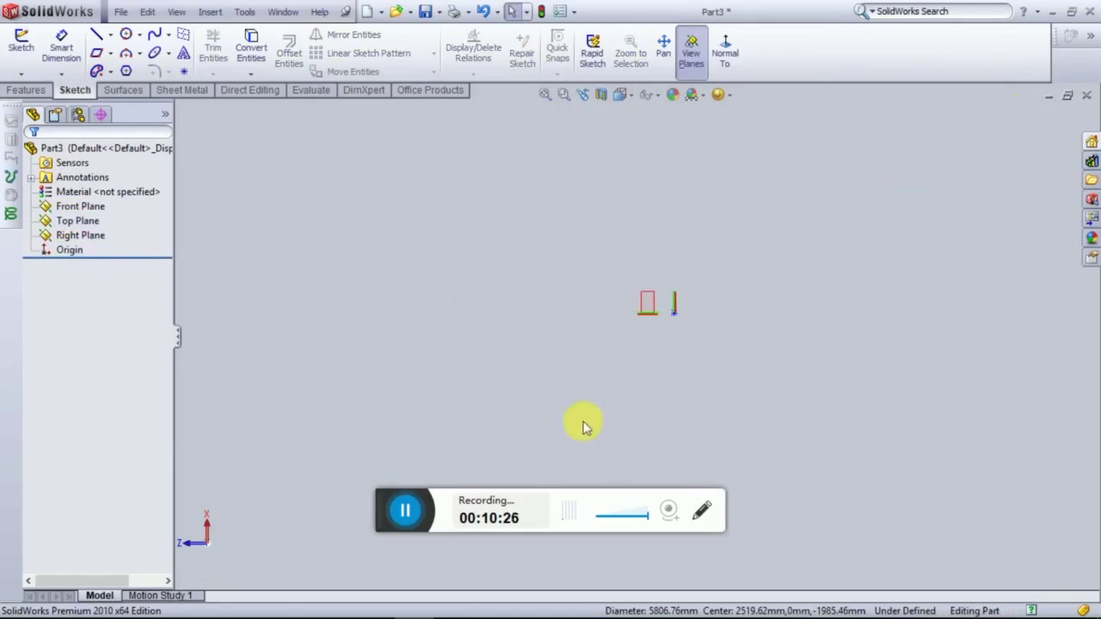